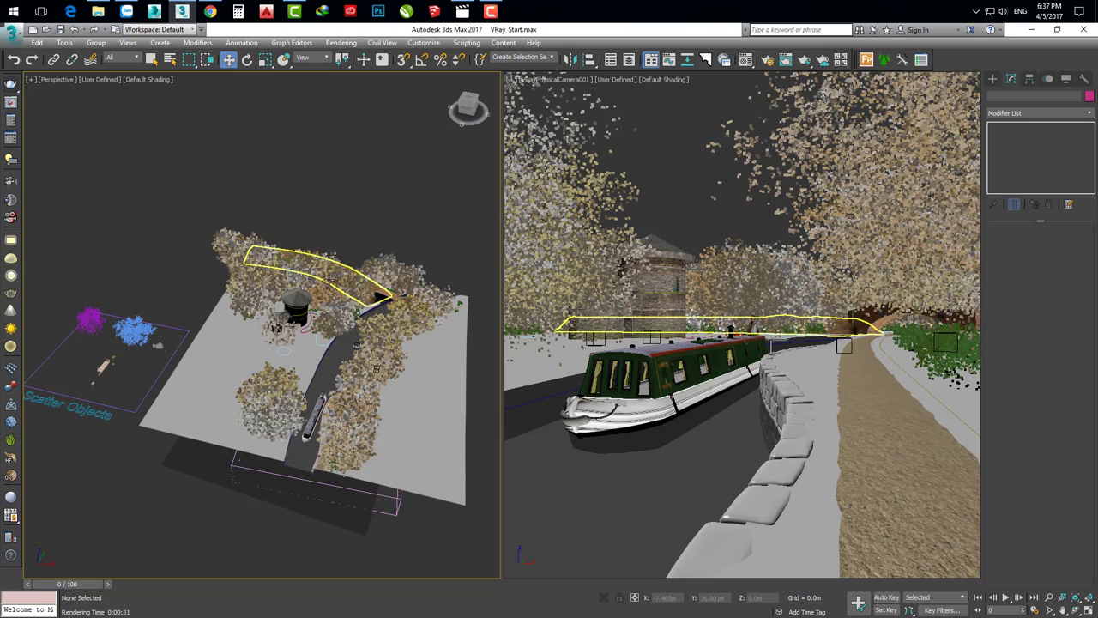
Frame the canal scene and select the Forest004 tree forest along the bank
middle_drag(326, 343, 326, 463)
scroll(335, 370, up, 3)
alt+middle_drag(335, 370, 346, 464)
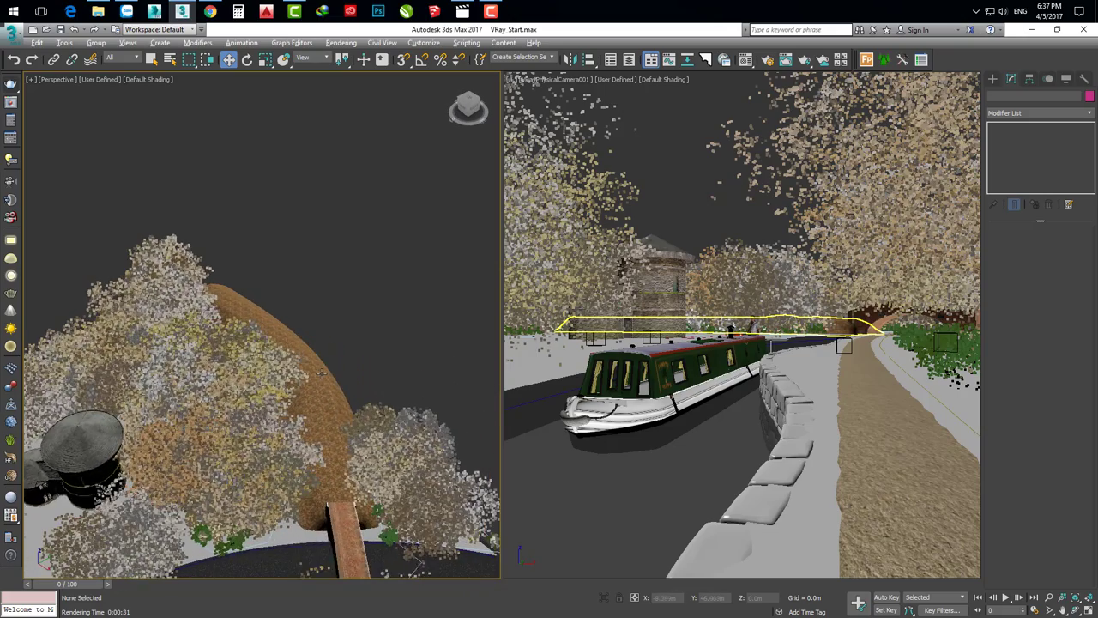
mouse_move(319, 426)
alt+middle_down()
mouse_move(135, 306)
mouse_move(216, 339)
alt+middle_up()
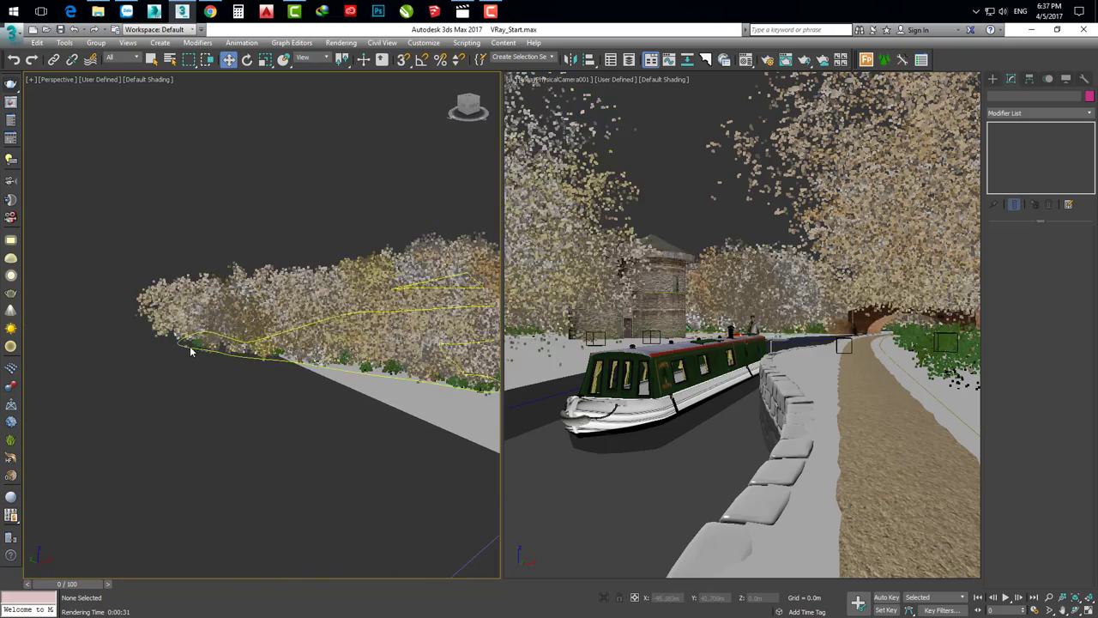
click(216, 339)
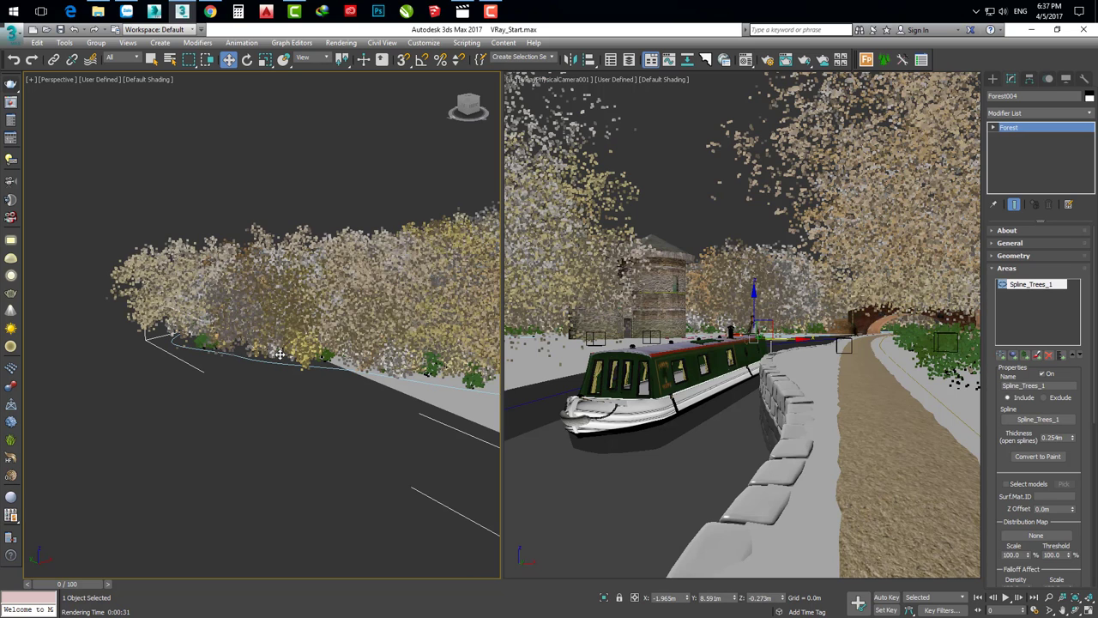
Clone the tree forest as copy Forest005 and remove its Spline_Trees_1 area
key(ctrl+v)
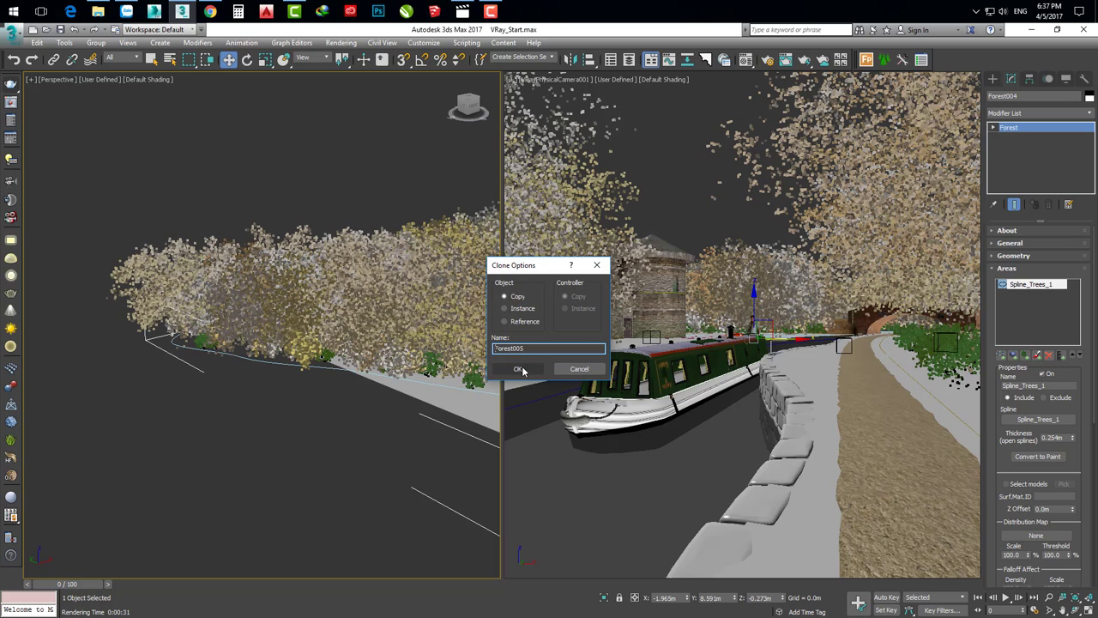
click(526, 372)
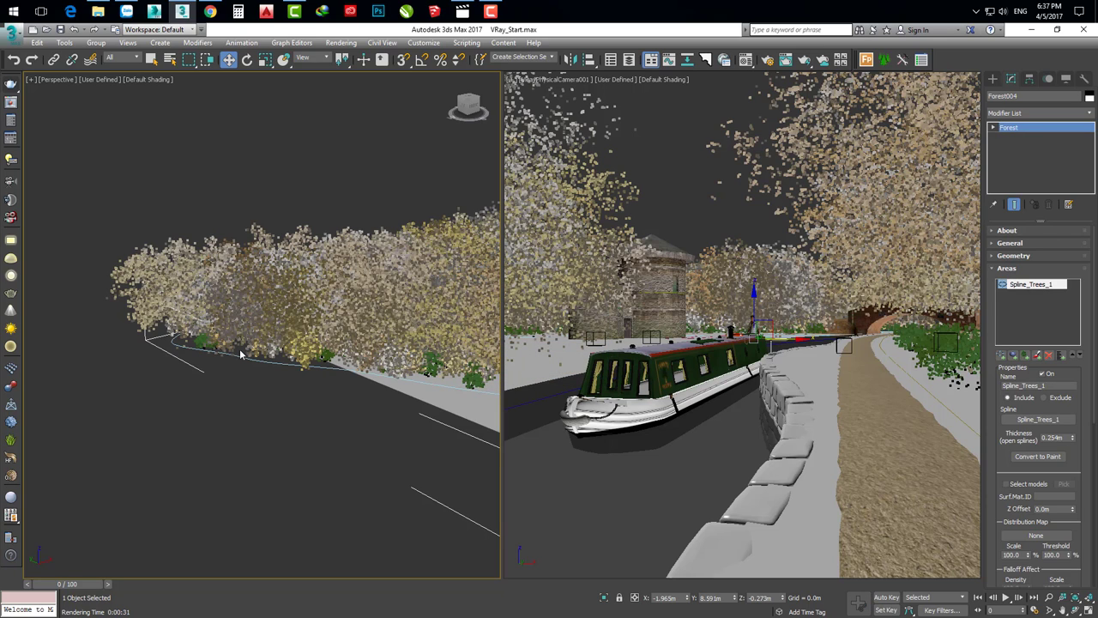
click(1029, 284)
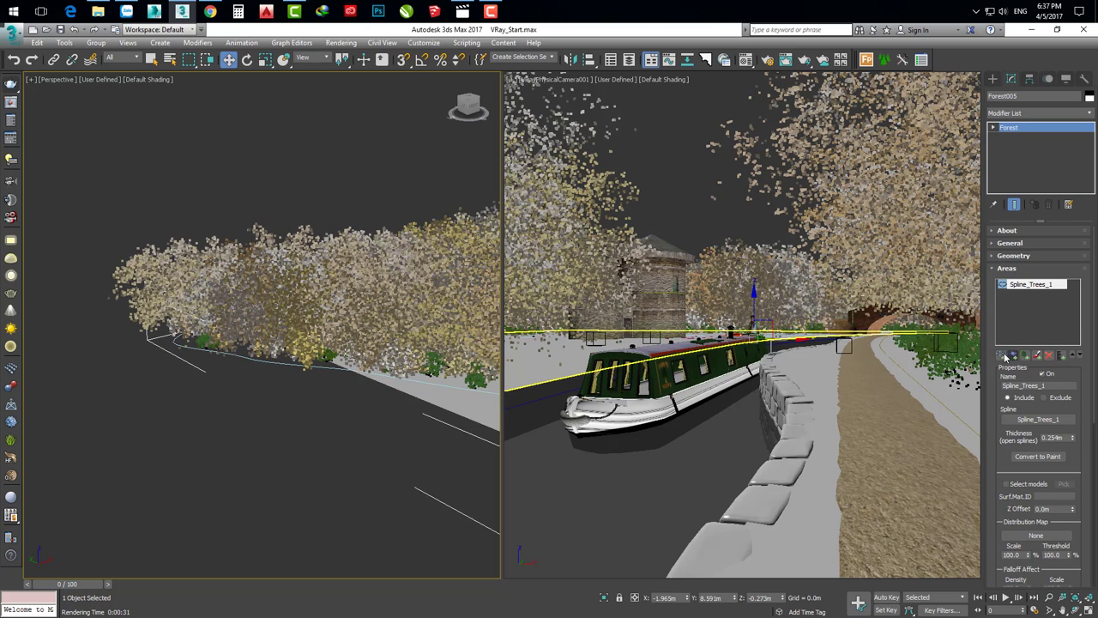
click(1048, 356)
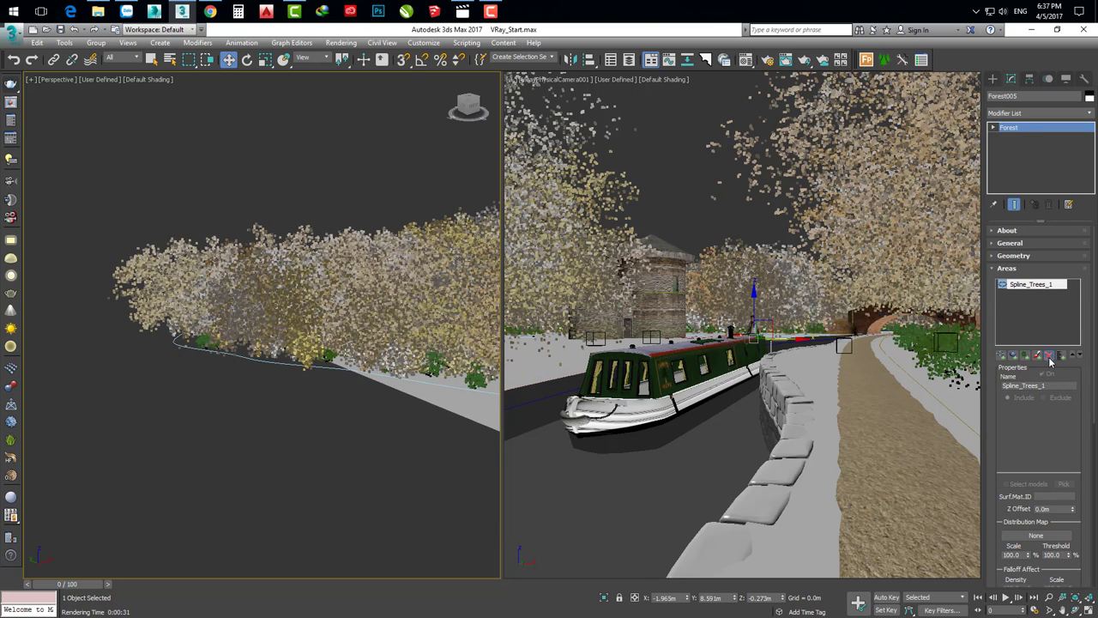
click(1002, 269)
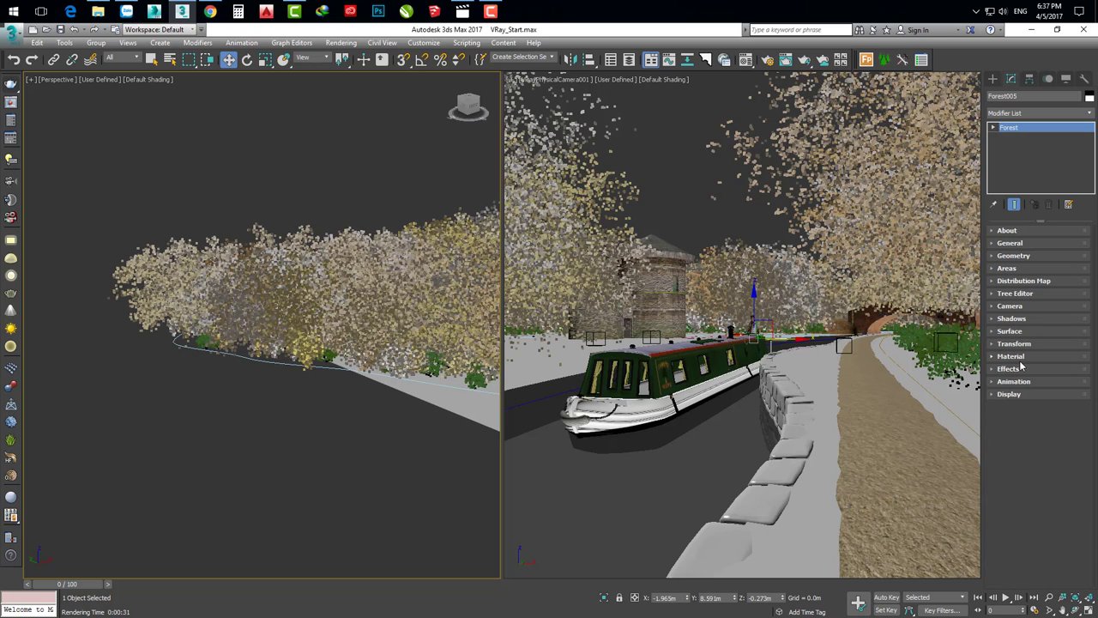
click(1011, 332)
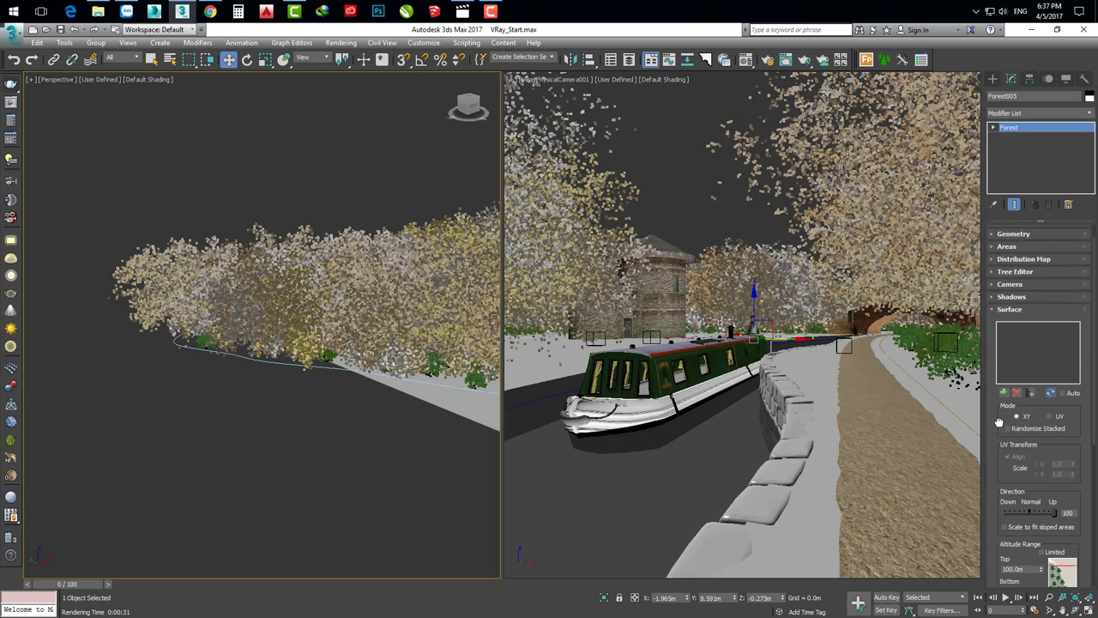
Pick the Embankment object as Forest005's scatter surface, adding a Surface Area entry
click(1003, 401)
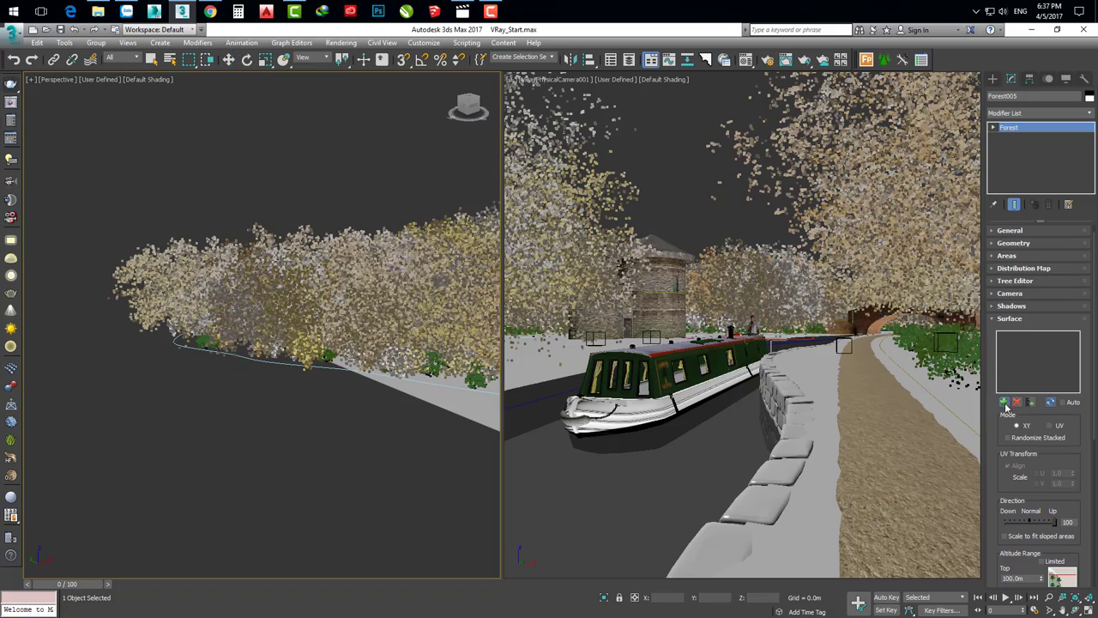
click(433, 281)
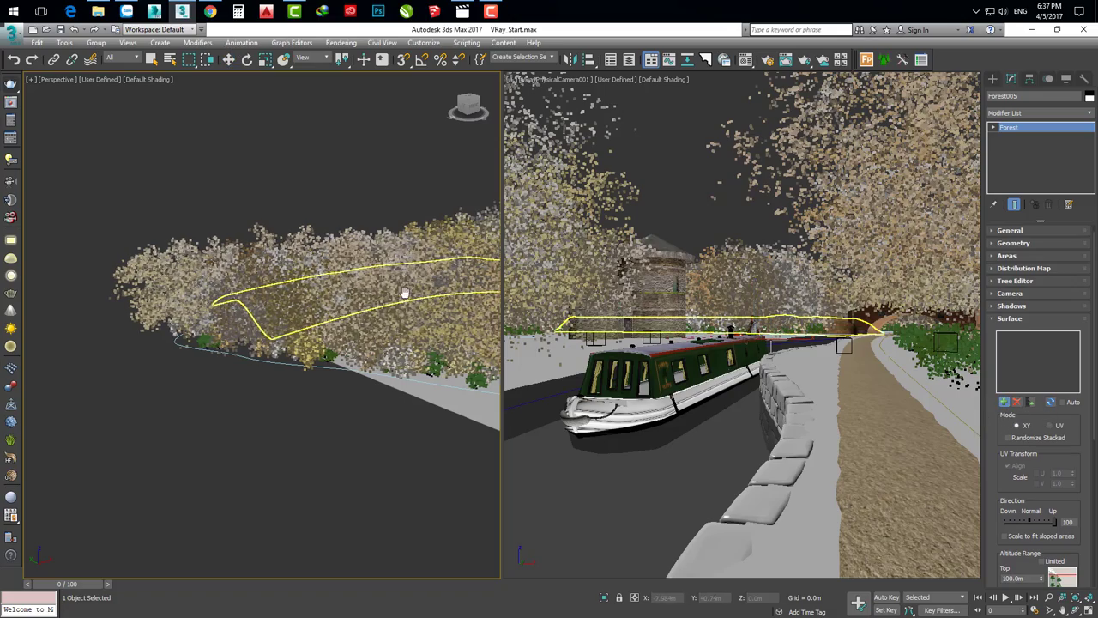
scroll(412, 301, up, 3)
alt+middle_drag(412, 305, 391, 312)
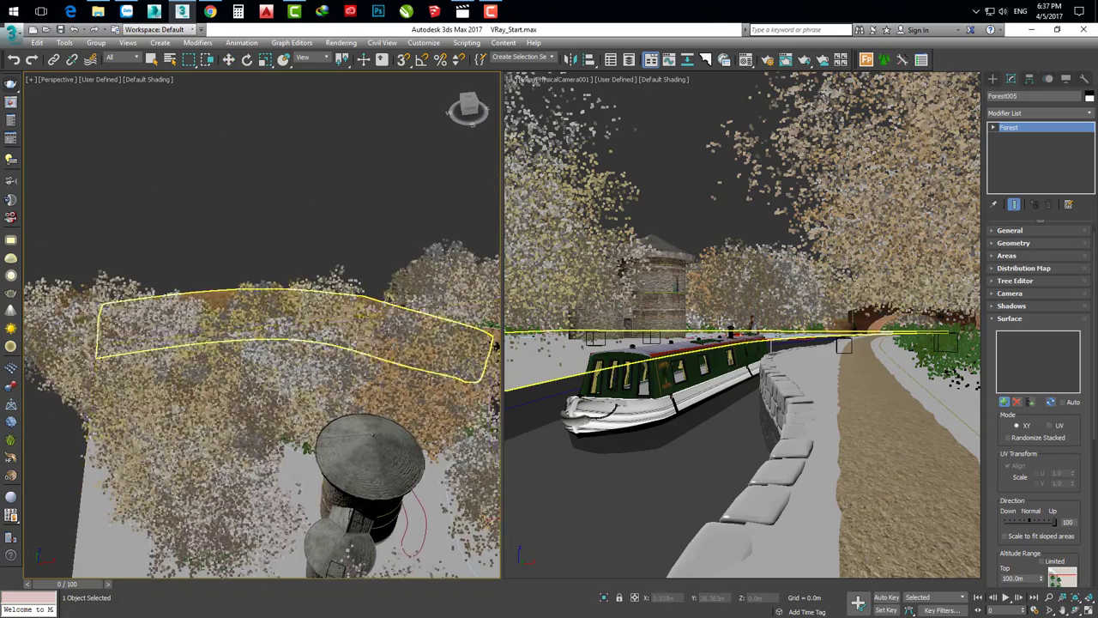
scroll(391, 311, up, 3)
mouse_move(392, 312)
alt+middle_down()
mouse_move(137, 377)
mouse_move(347, 362)
alt+middle_up()
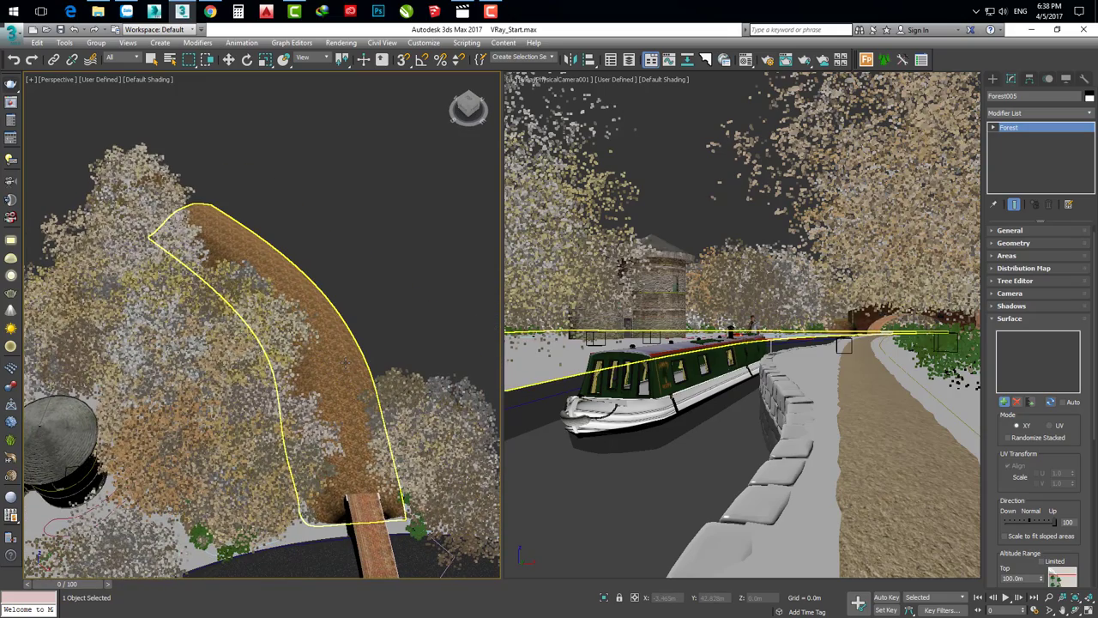
click(346, 362)
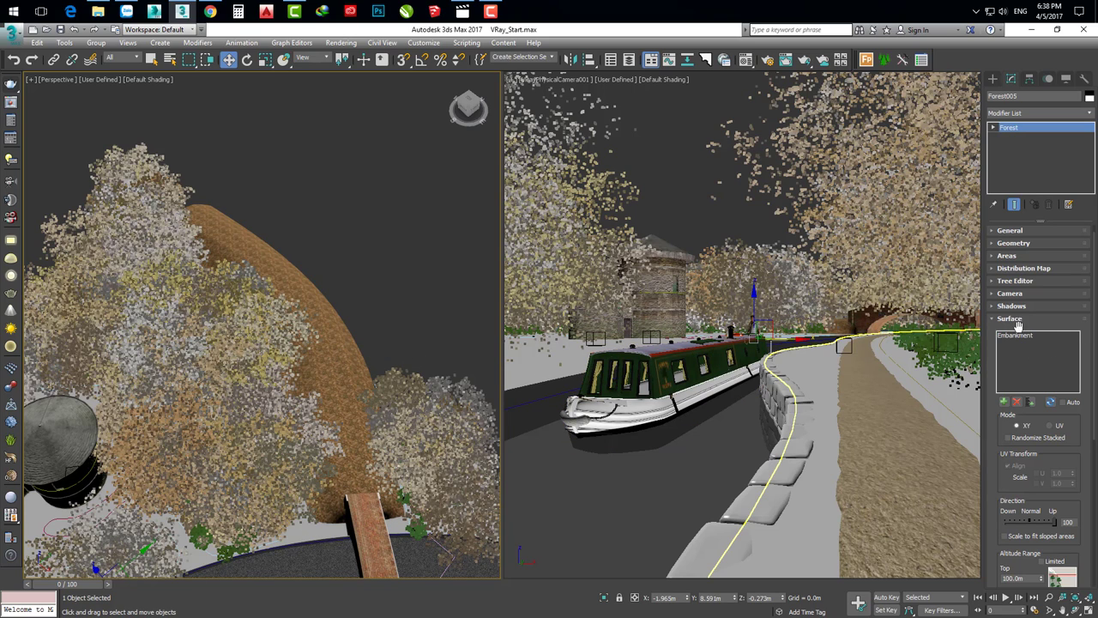
click(1016, 322)
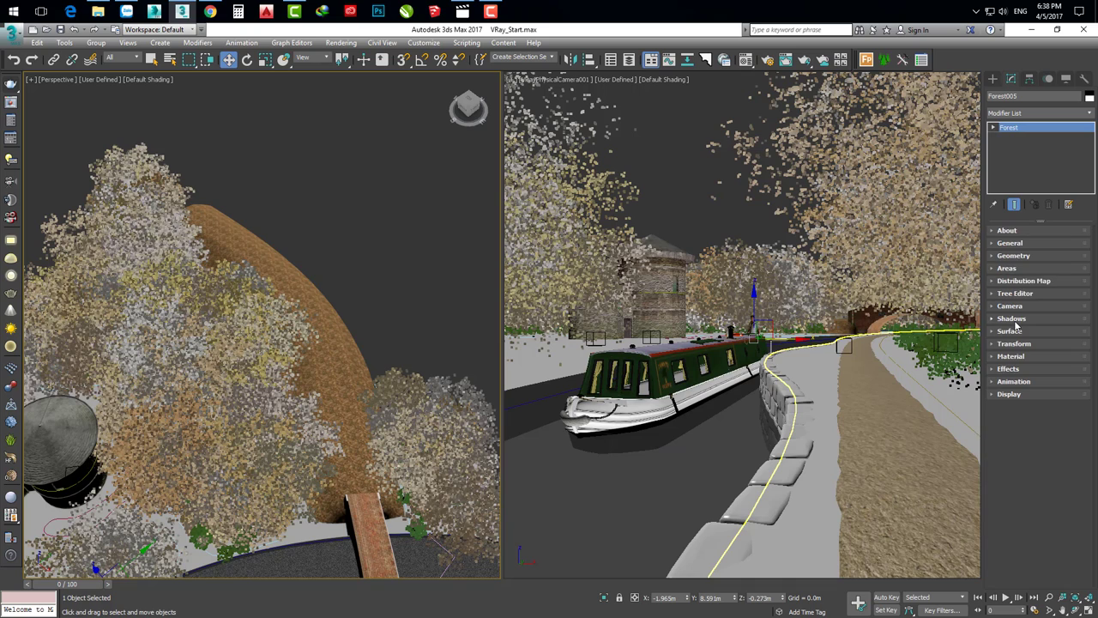
click(1007, 269)
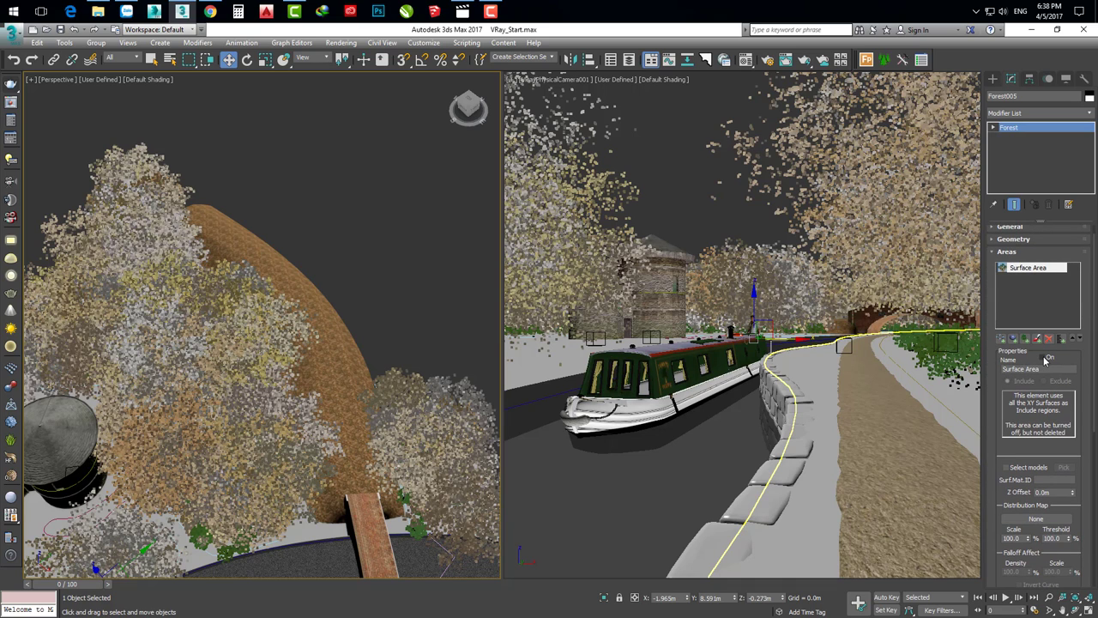
Toggle Forest005's Surface Area off and back on to compare the embankment trees
mouse_move(395, 352)
alt+middle_down()
mouse_move(387, 314)
mouse_move(368, 343)
mouse_move(378, 305)
alt+middle_up()
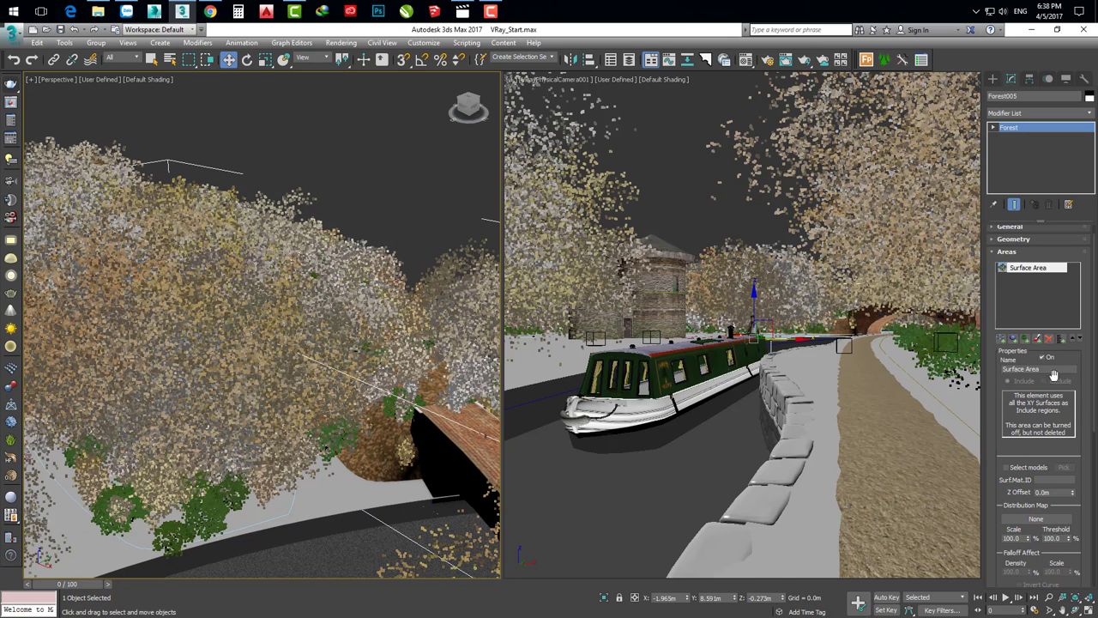
click(1040, 358)
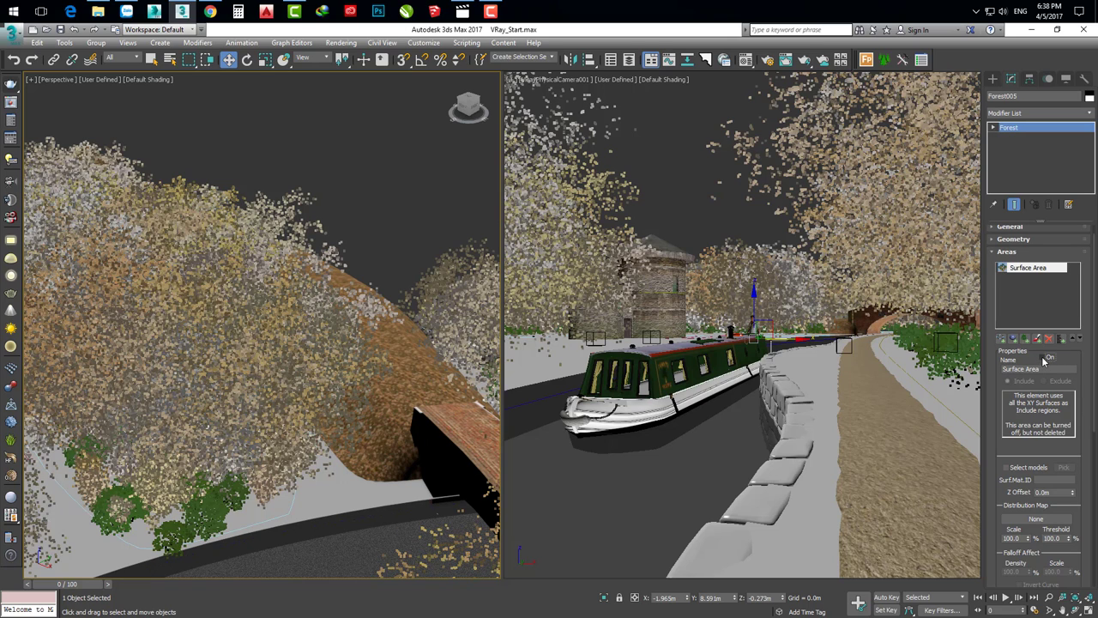
click(1041, 356)
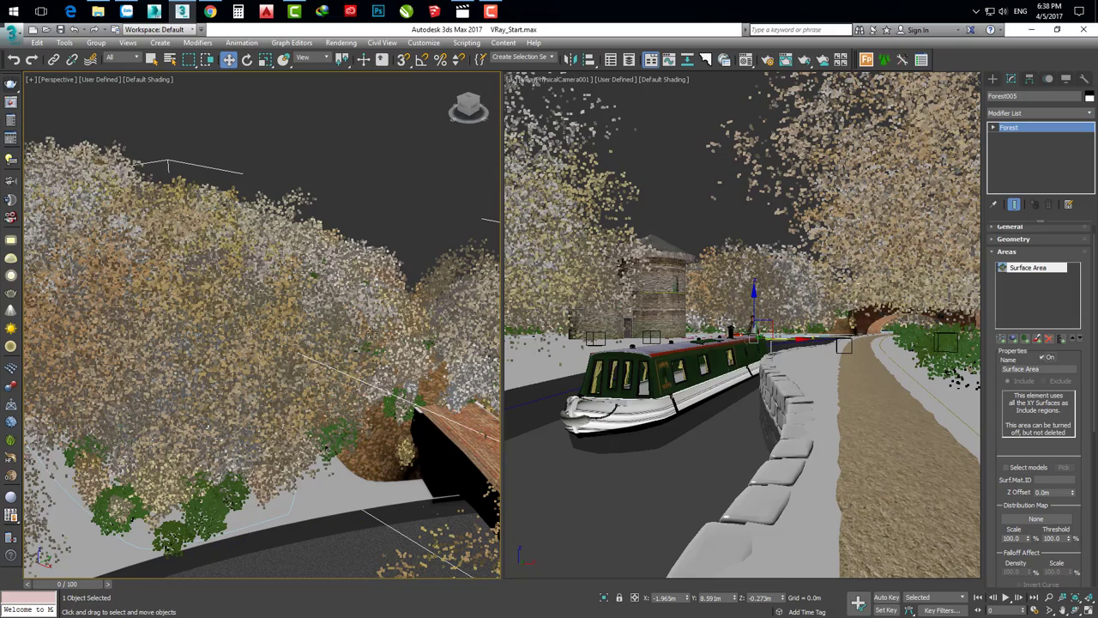
Select the hut and orbit around to inspect the trees on the embankment
mouse_move(370, 336)
middle_down()
mouse_move(372, 312)
mouse_move(343, 292)
middle_up()
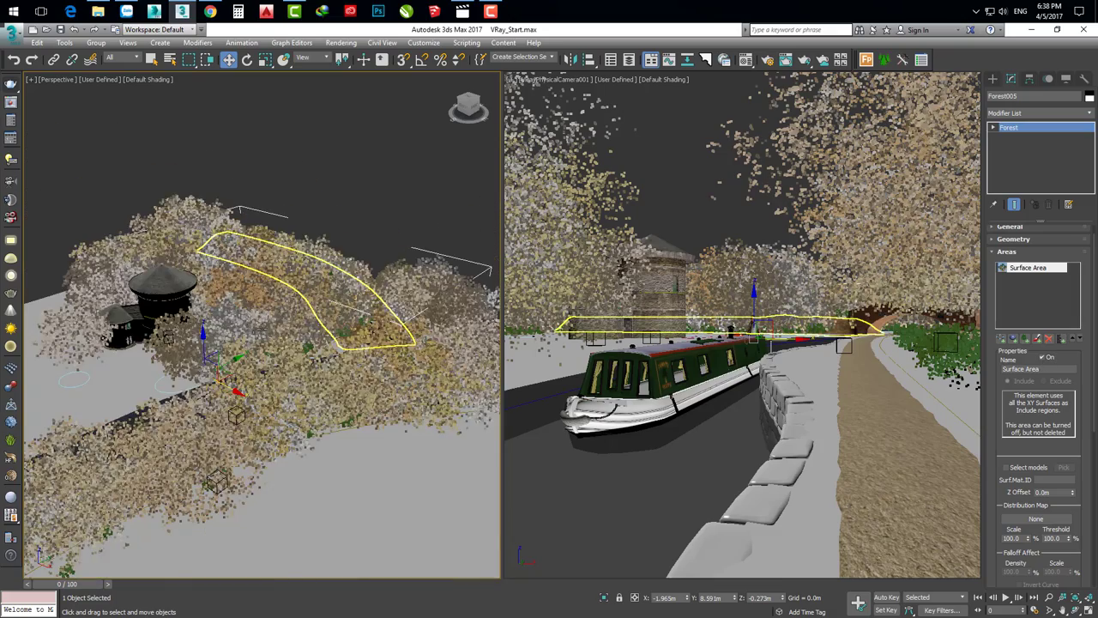
mouse_move(257, 330)
alt+middle_down()
mouse_move(290, 364)
mouse_move(317, 371)
mouse_move(303, 267)
mouse_move(327, 349)
alt+middle_up()
click(318, 371)
scroll(303, 267, down, 3)
click(265, 242)
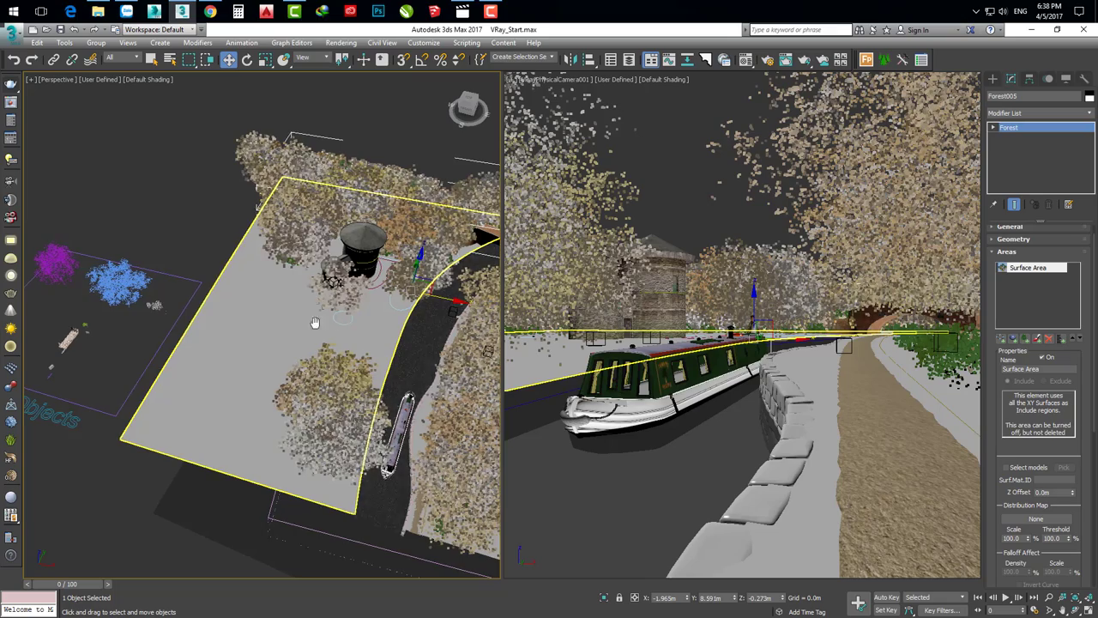
mouse_move(314, 321)
alt+middle_down()
mouse_move(318, 335)
mouse_move(333, 327)
alt+middle_up()
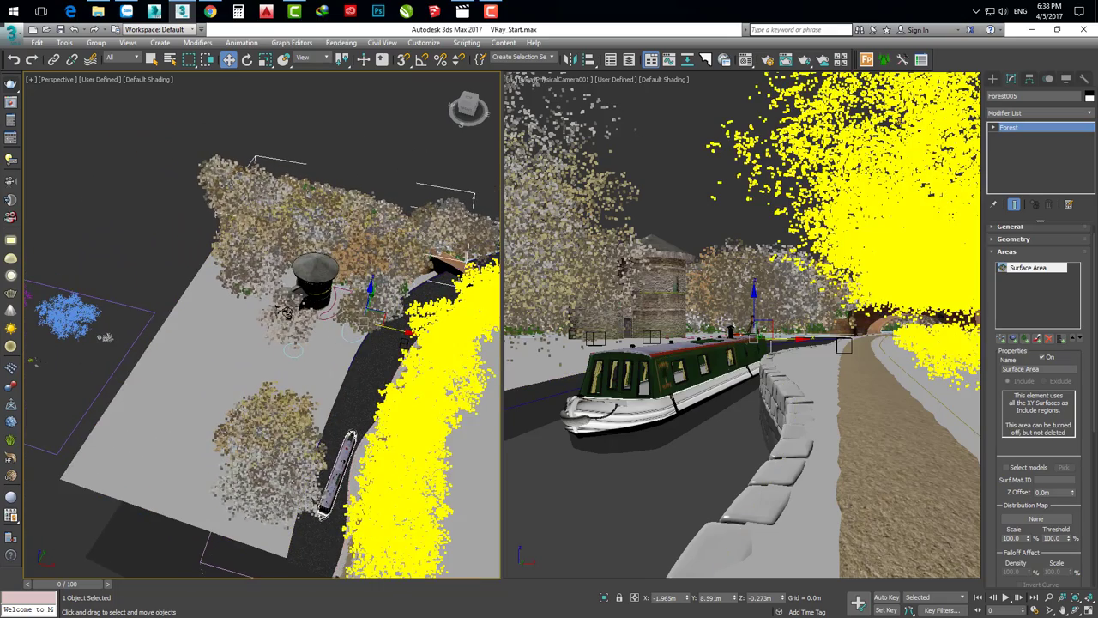
Create new forest Forest006 on the ground plane, limited to camera visibility
click(867, 60)
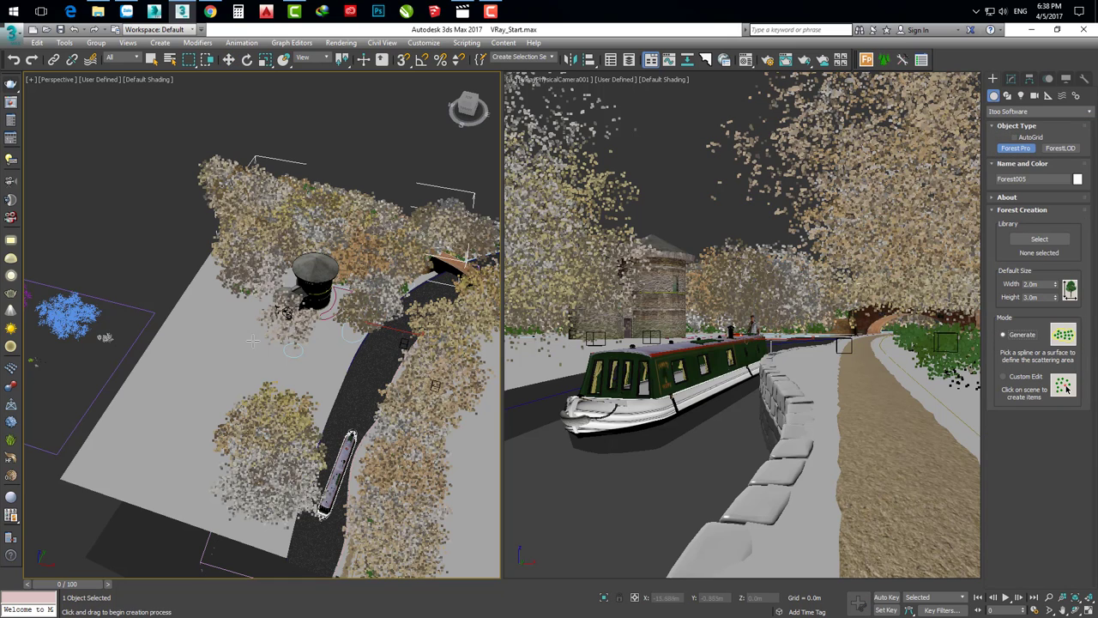
click(239, 346)
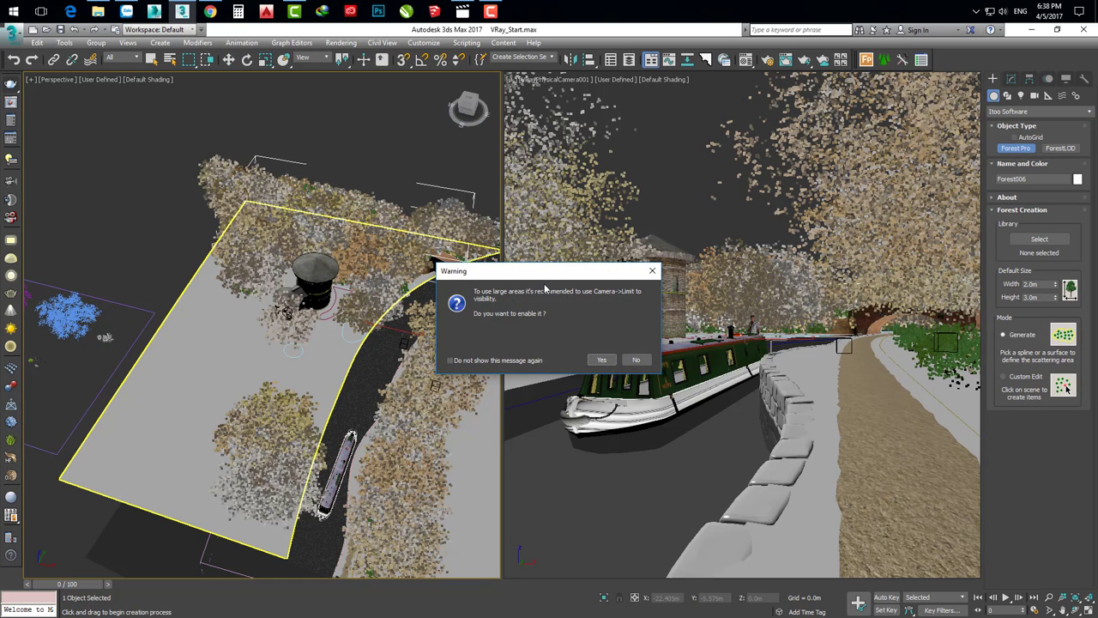
drag(540, 274, 604, 271)
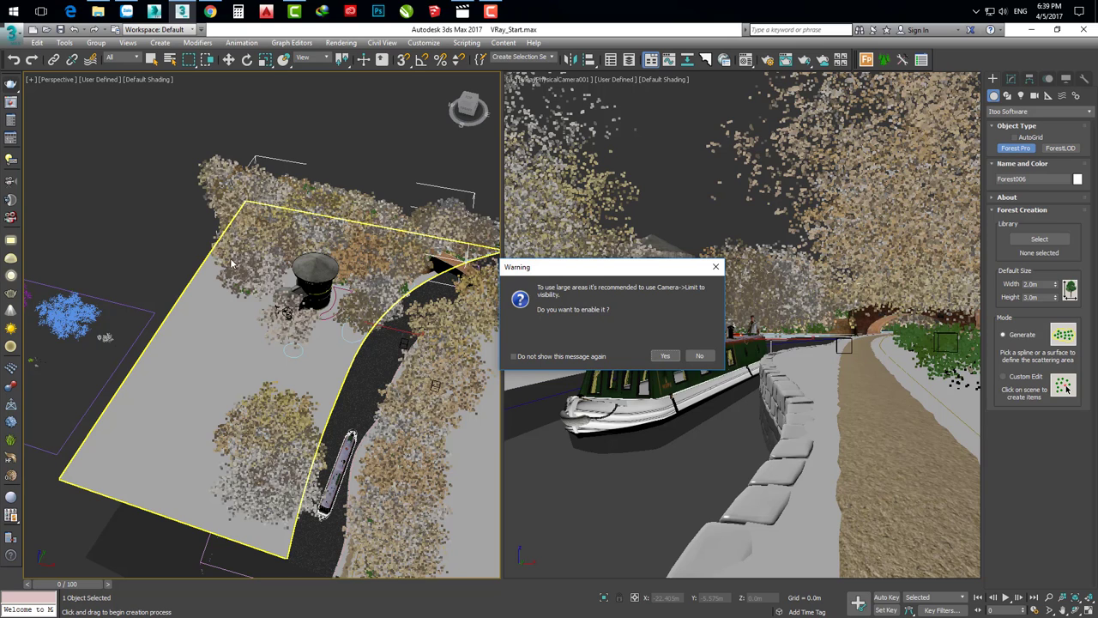
click(665, 356)
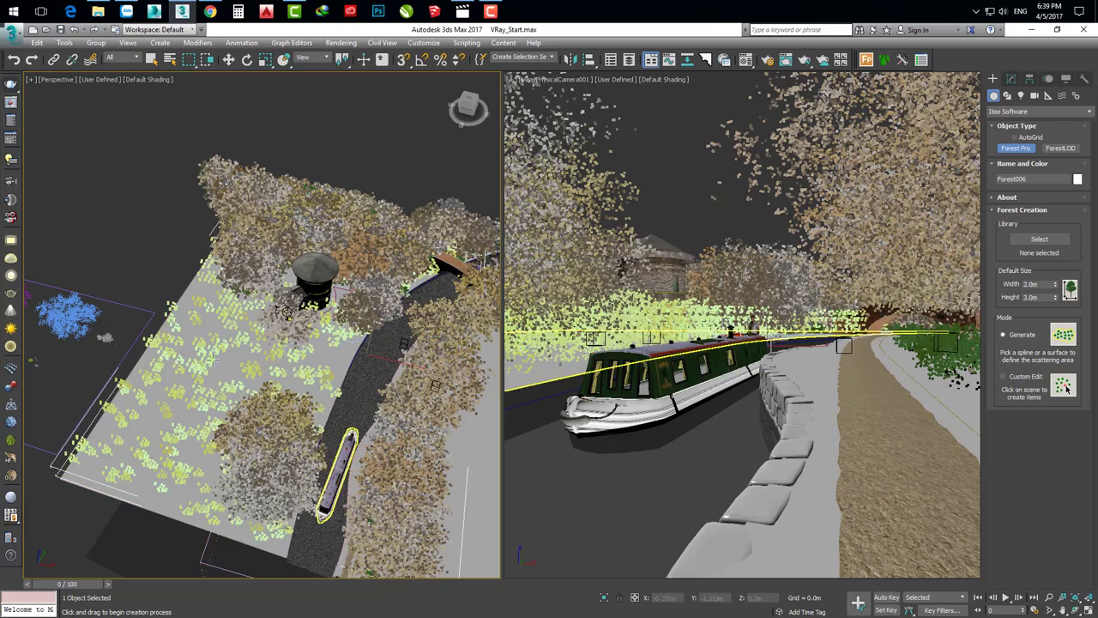
mouse_move(264, 358)
alt+middle_down()
mouse_move(248, 335)
mouse_move(270, 324)
mouse_move(257, 353)
mouse_move(247, 348)
alt+middle_up()
click(1011, 79)
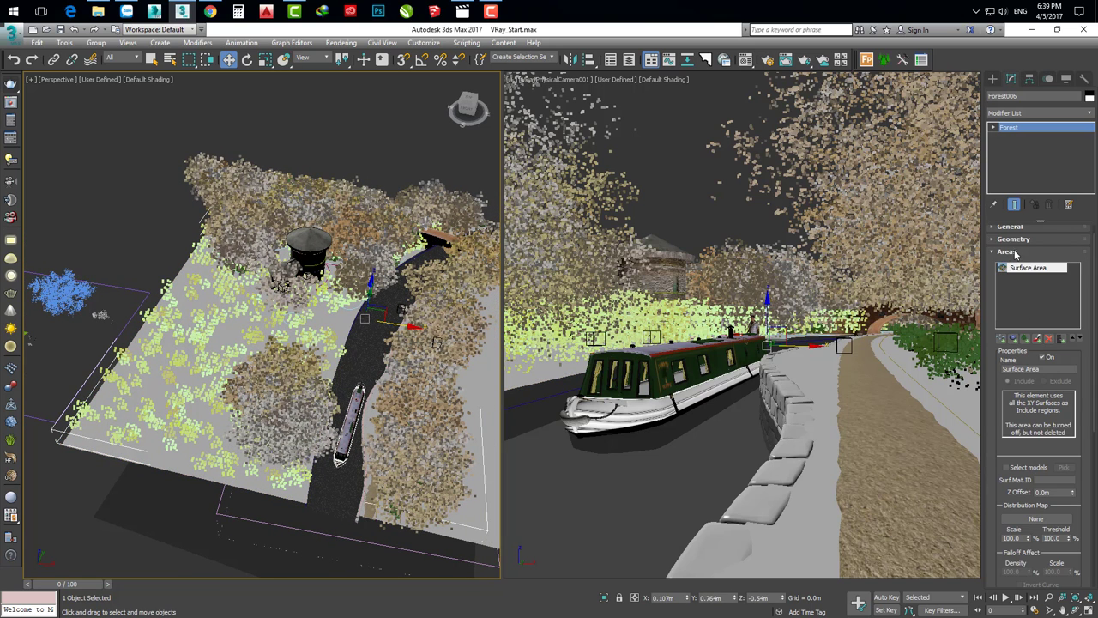
Switch the left viewport to VRayPhysicalCamera001 so Forest006's camera is assigned to it
click(1011, 305)
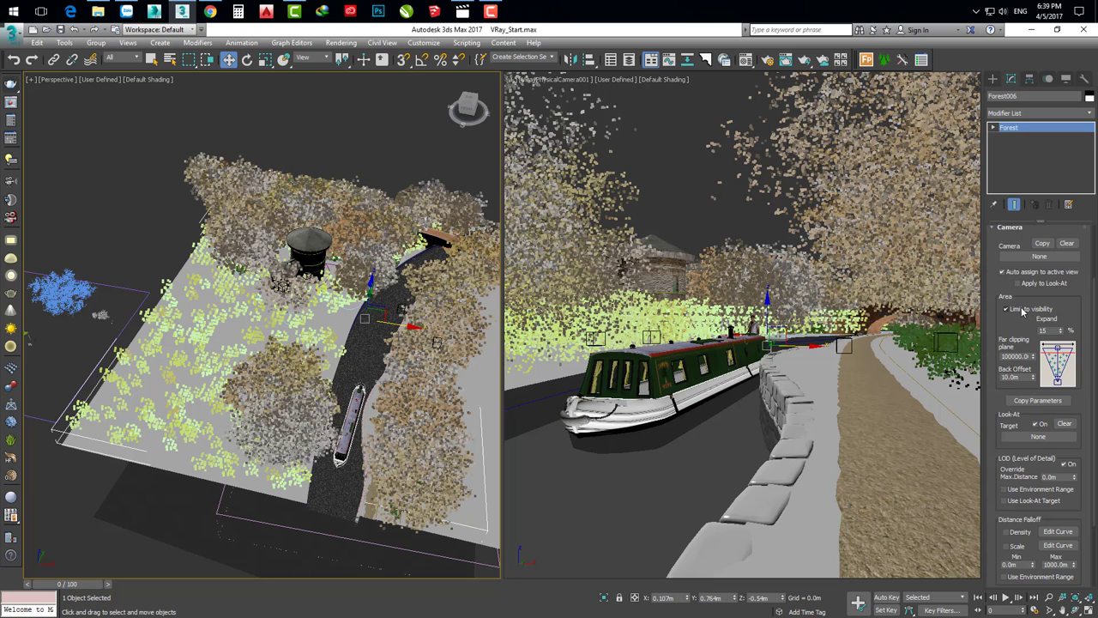
scroll(1000, 335, up, 2)
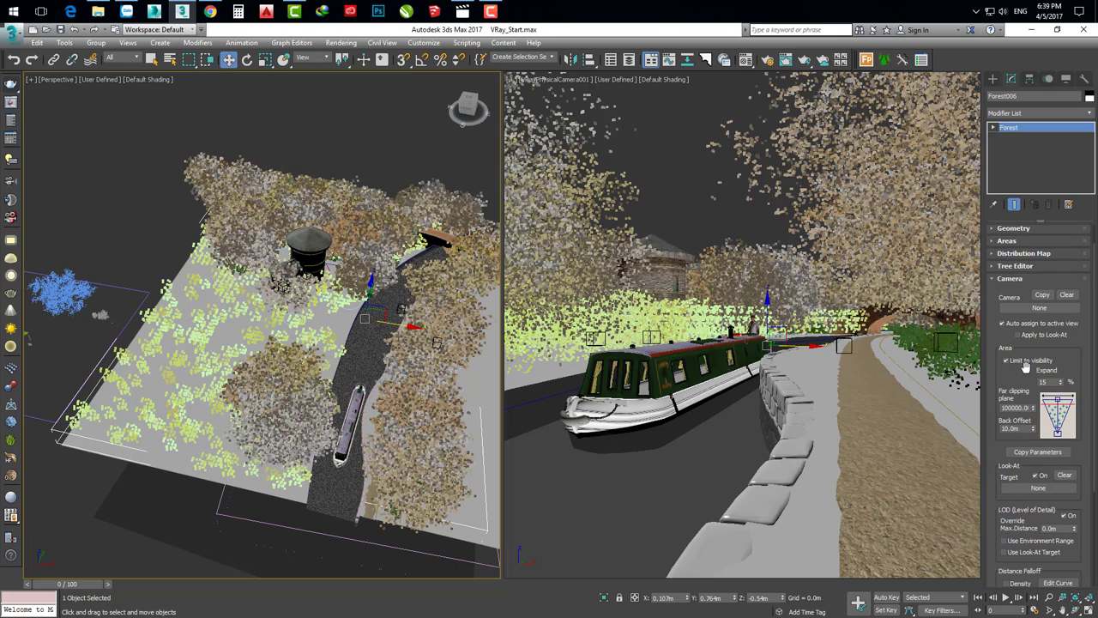
middle_drag(348, 374, 307, 346)
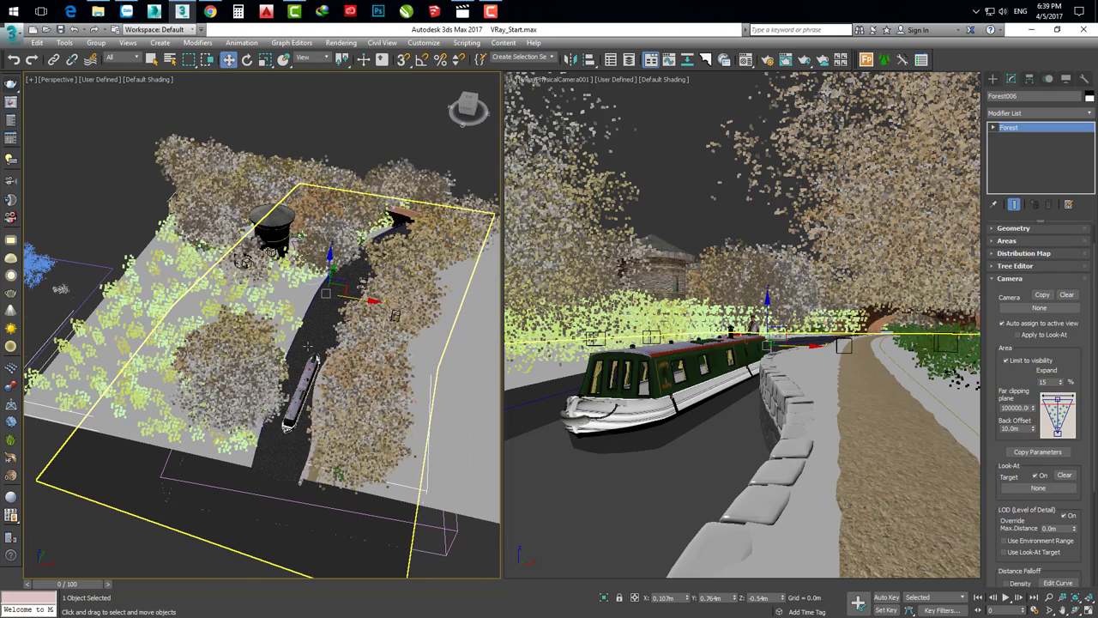
key(c)
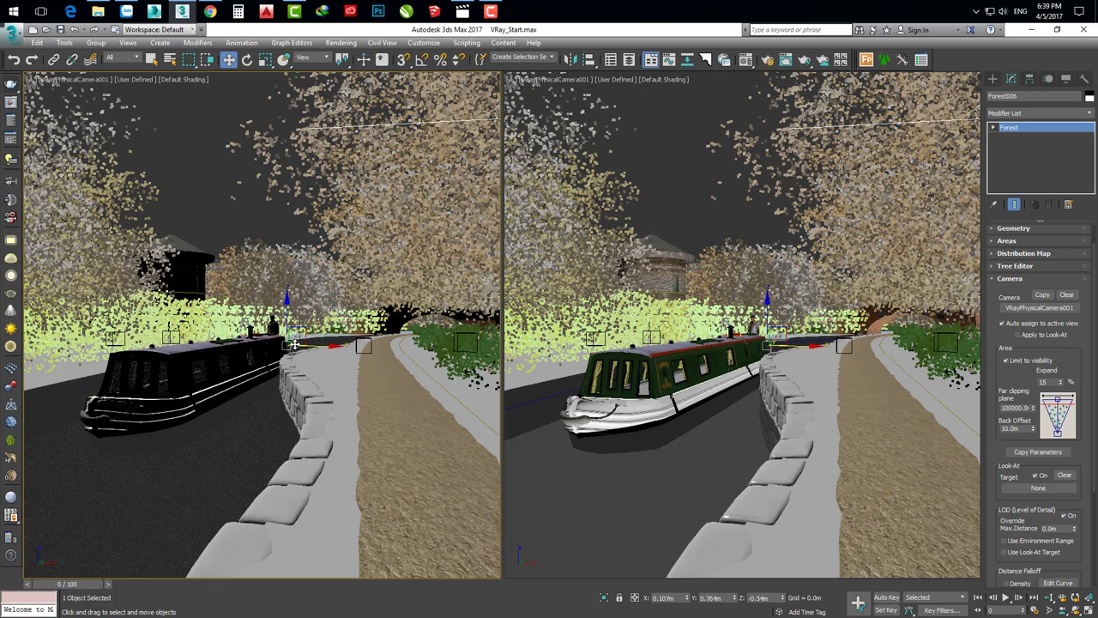
Return the left viewport to Perspective and orbit to an overview of the canal forest
click(290, 348)
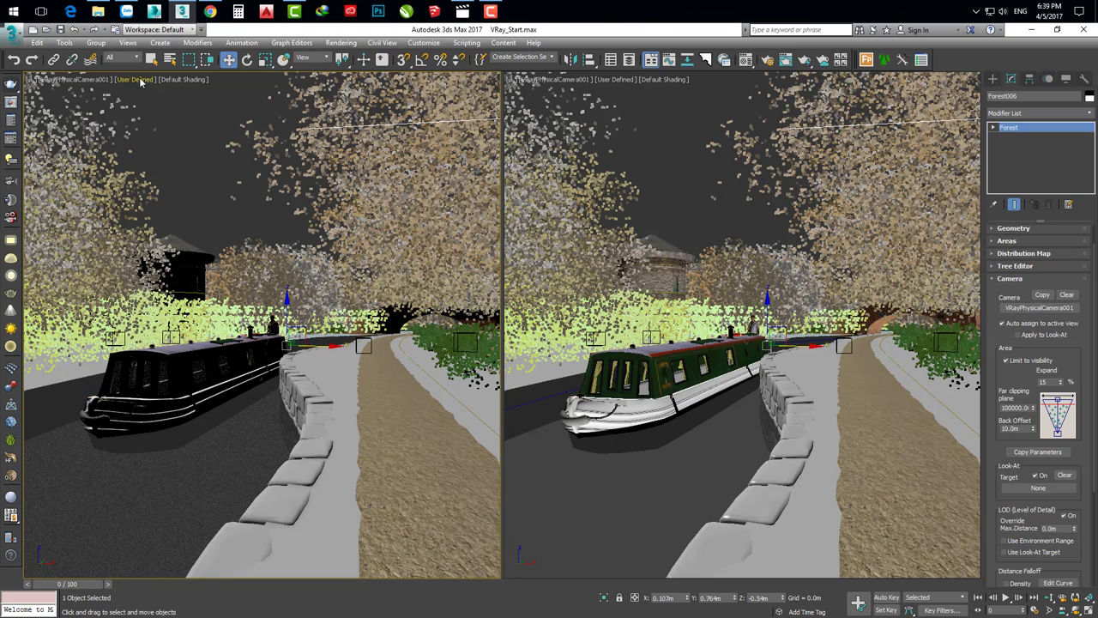
click(74, 80)
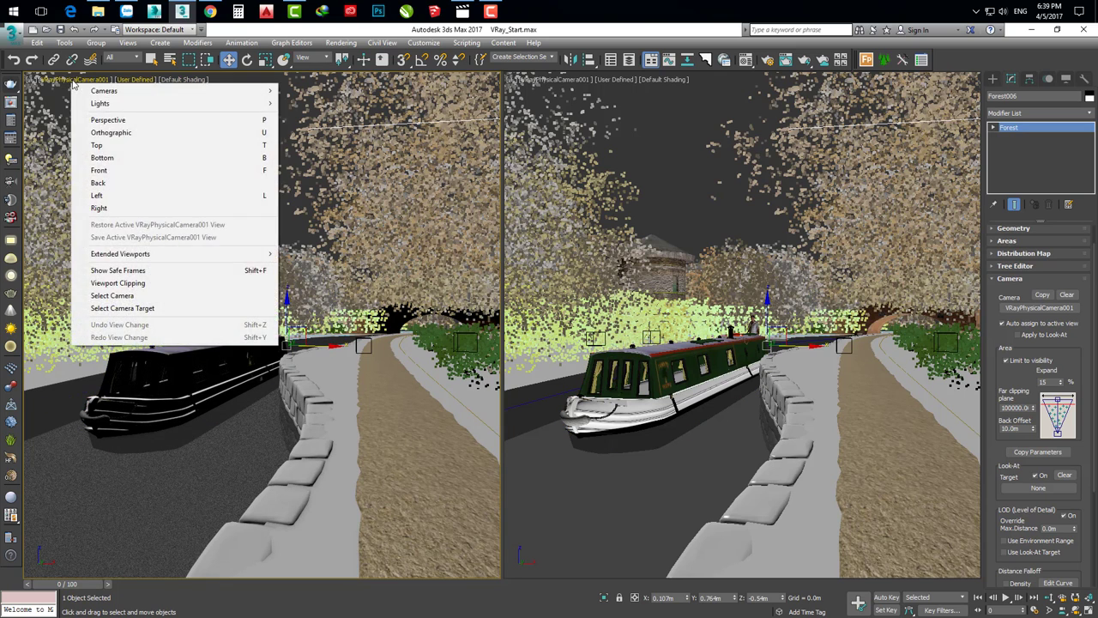
click(103, 118)
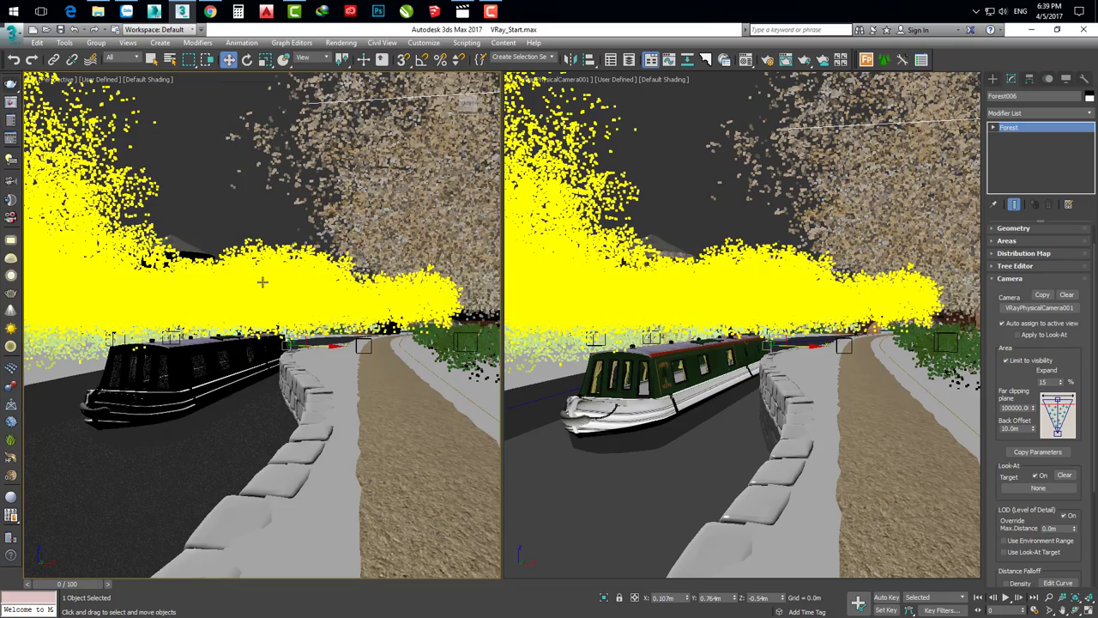
alt+middle_drag(262, 281, 298, 304)
mouse_move(294, 443)
middle_down()
mouse_move(317, 367)
mouse_move(331, 361)
middle_up()
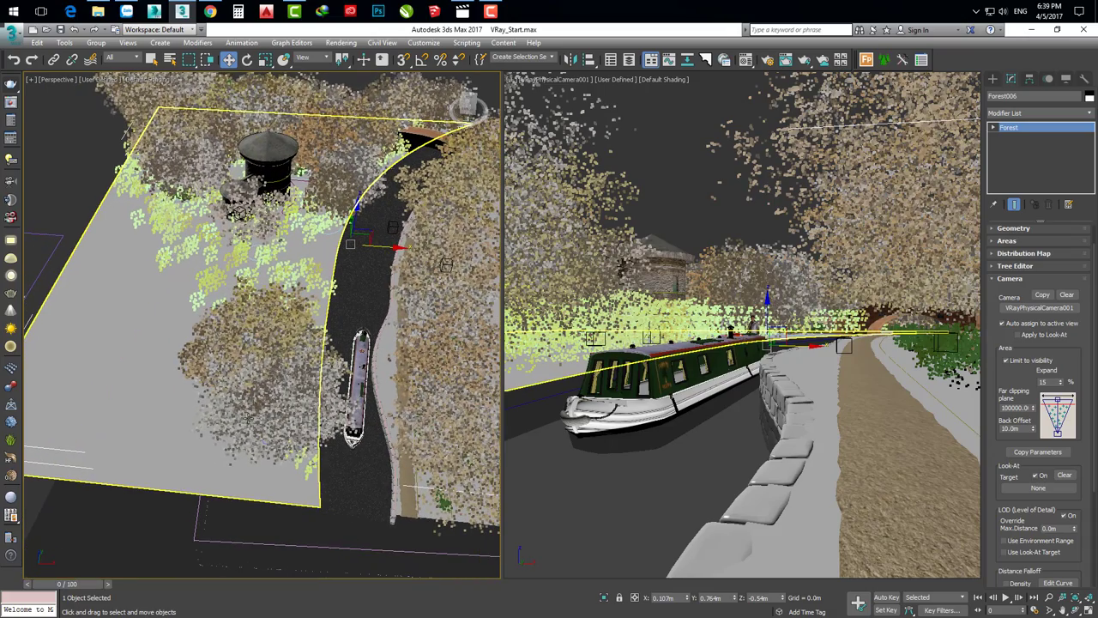
alt+middle_drag(373, 508, 342, 505)
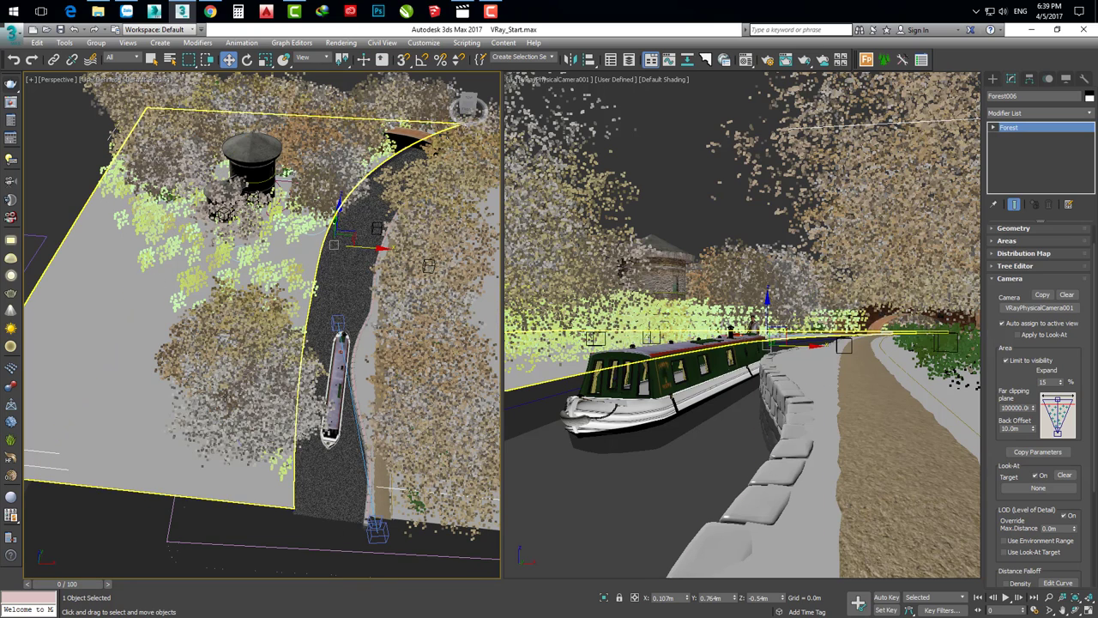
alt+middle_drag(225, 396, 160, 251)
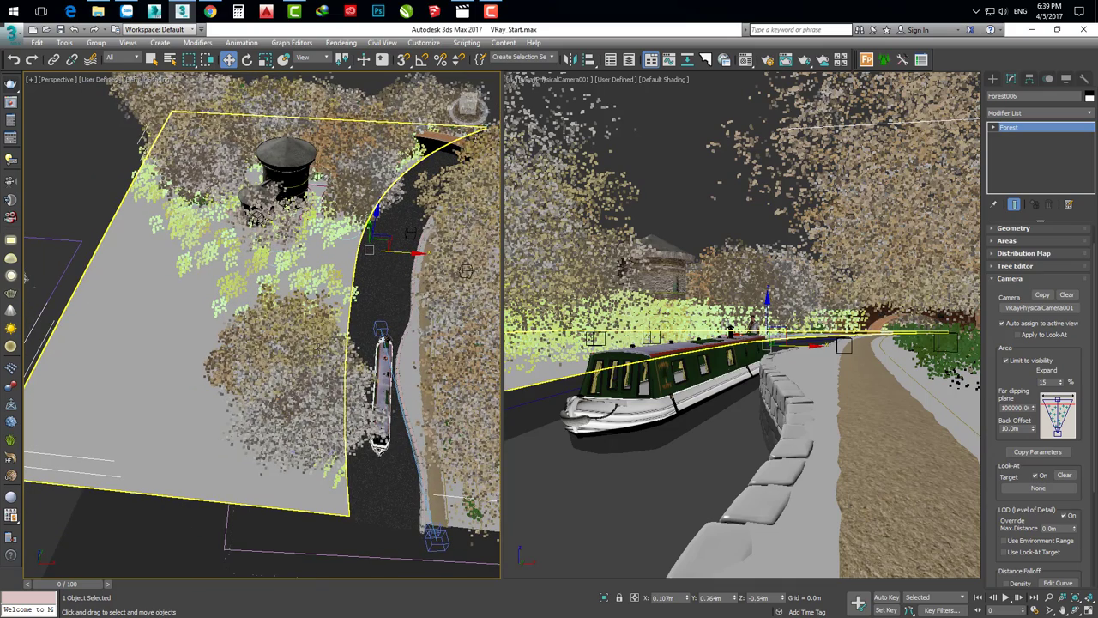
mouse_move(318, 347)
alt+middle_down()
mouse_move(280, 350)
mouse_move(342, 369)
alt+middle_up()
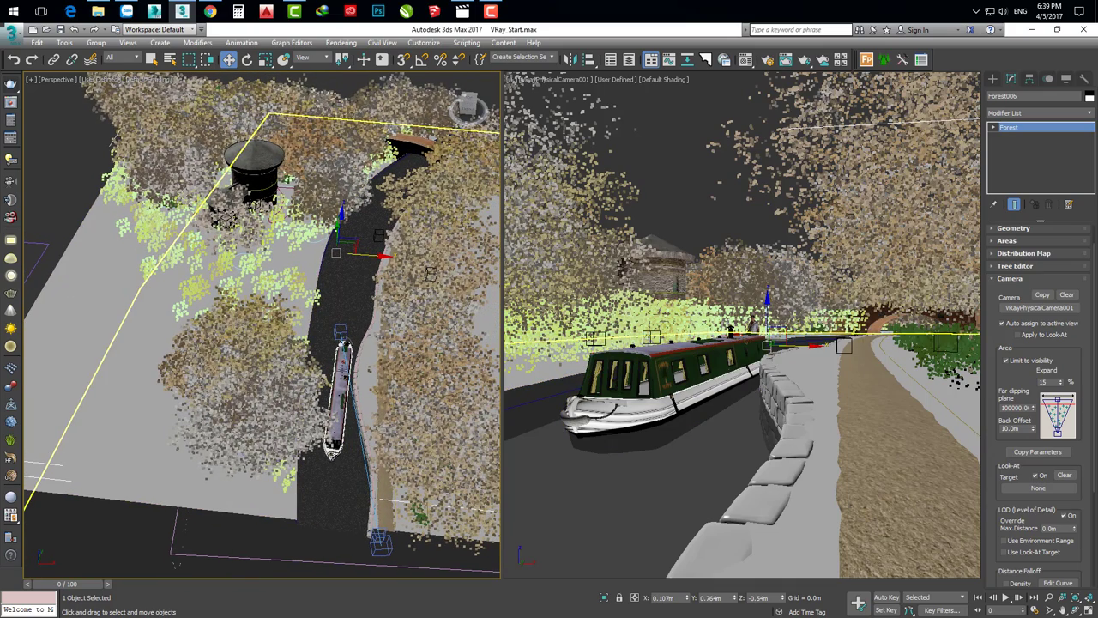
Toggle Forest006's camera Limit to visibility option and close the camera settings
click(1019, 361)
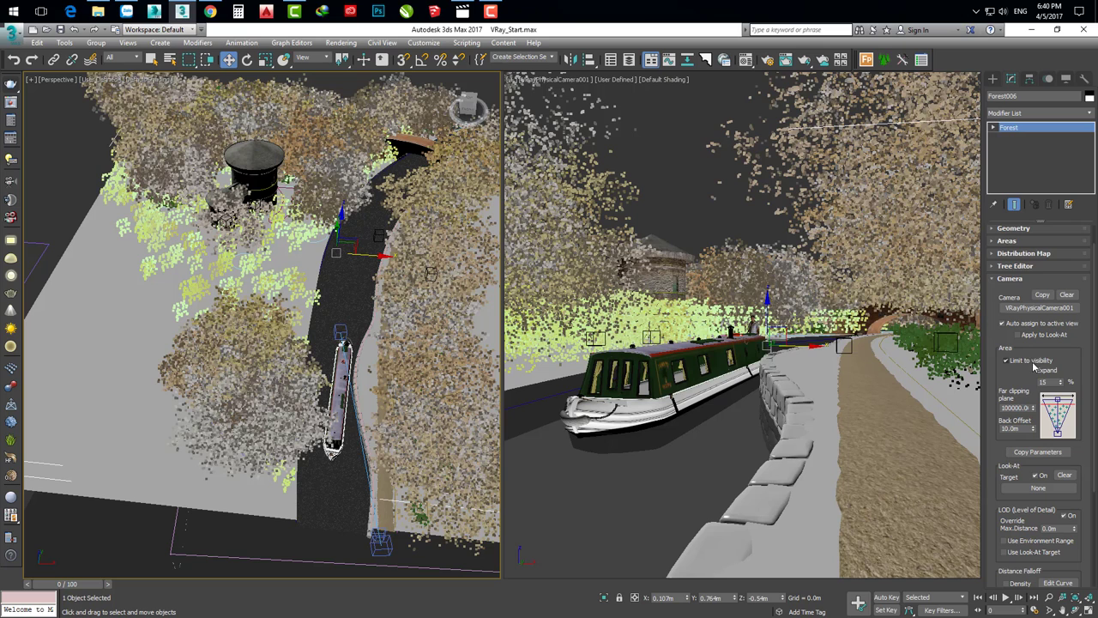
click(1018, 281)
alt+middle_drag(343, 266, 355, 256)
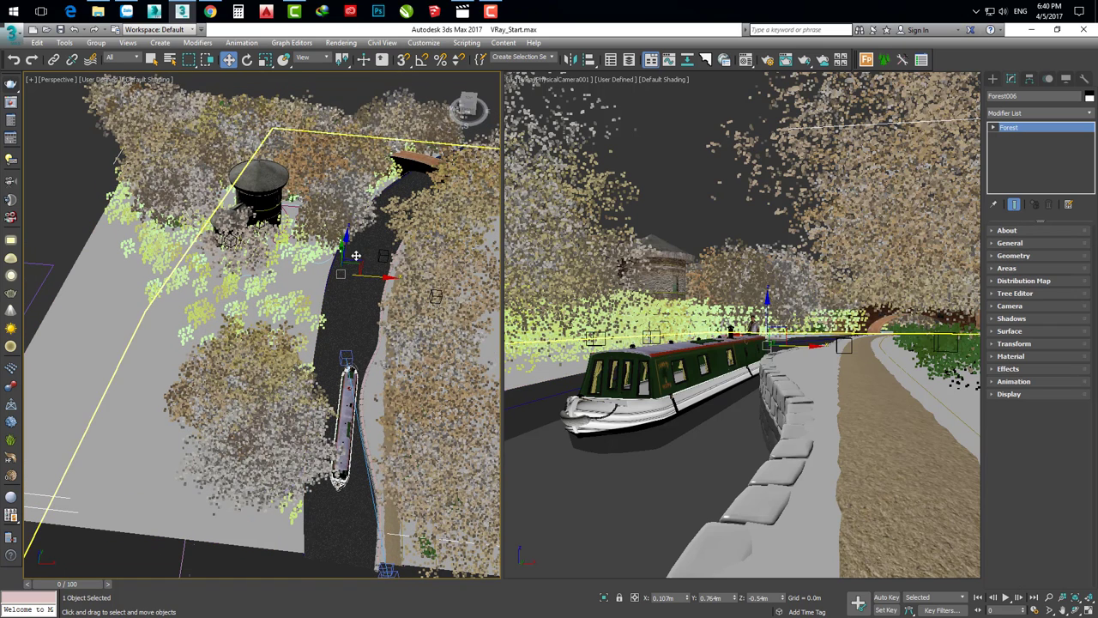
Add wild-grass a1 01, c1 01 and i1 01 to Forest006's geometry list
mouse_move(316, 351)
alt+middle_down()
mouse_move(360, 343)
mouse_move(335, 324)
alt+middle_up()
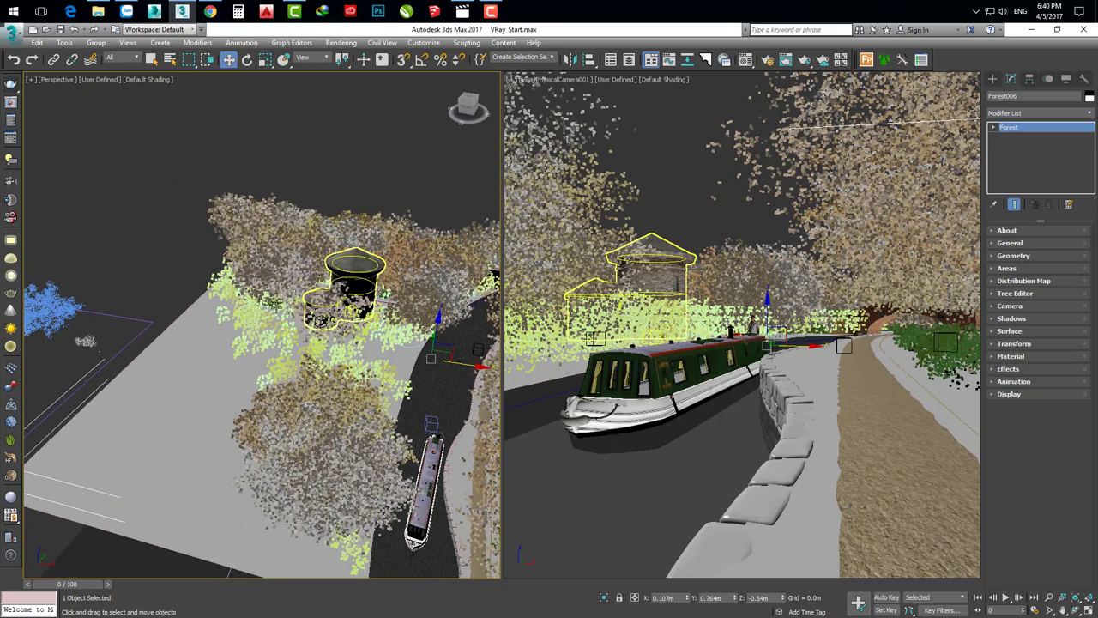
click(1012, 256)
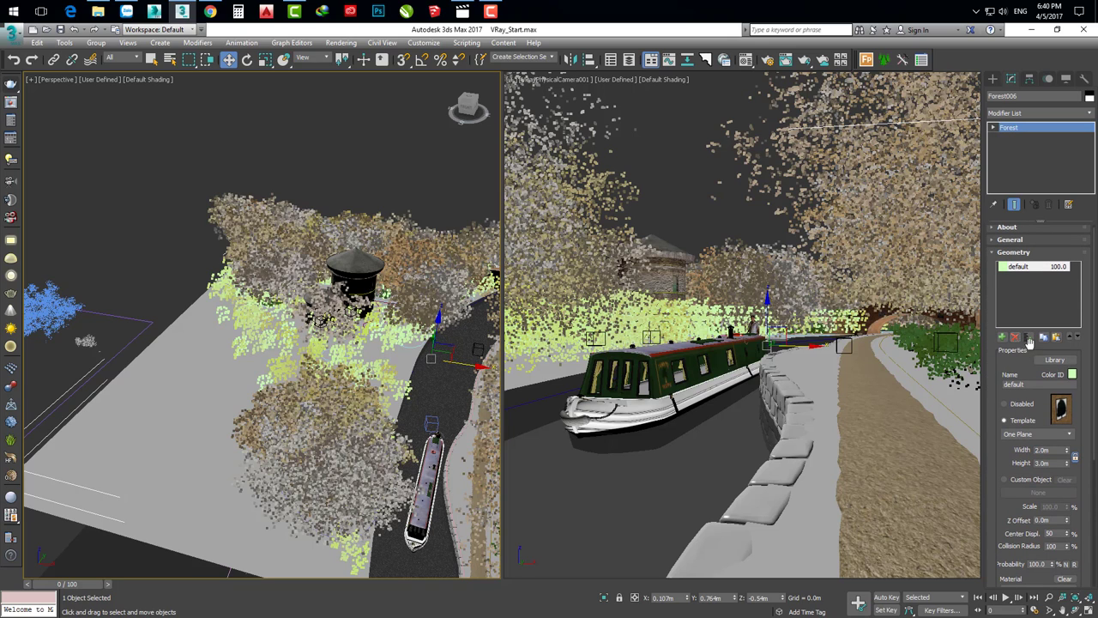
click(1030, 339)
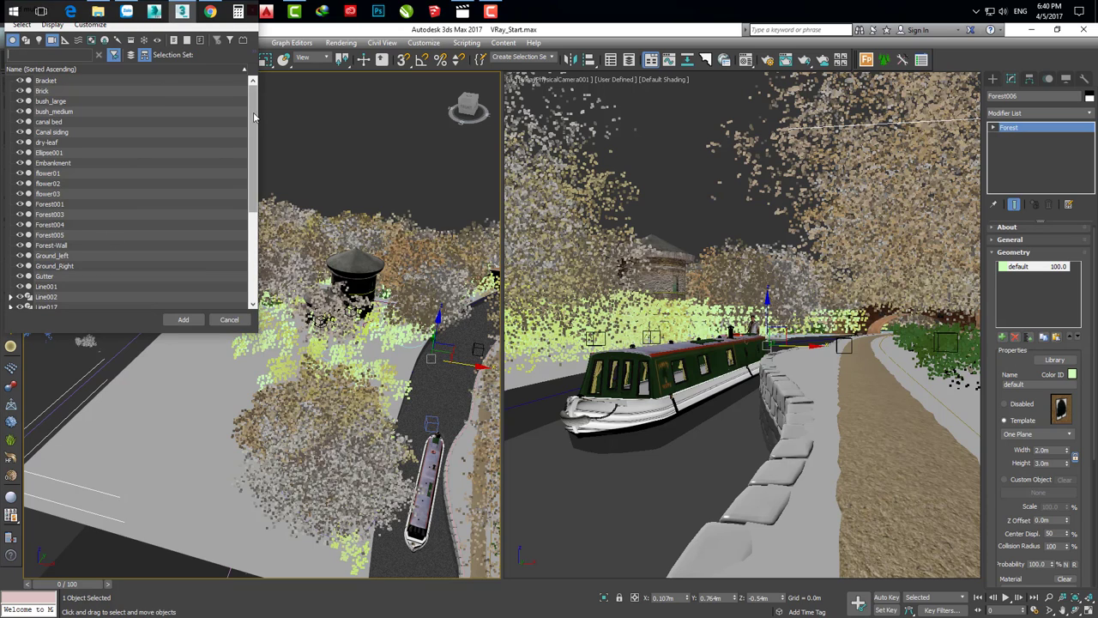
drag(251, 106, 242, 202)
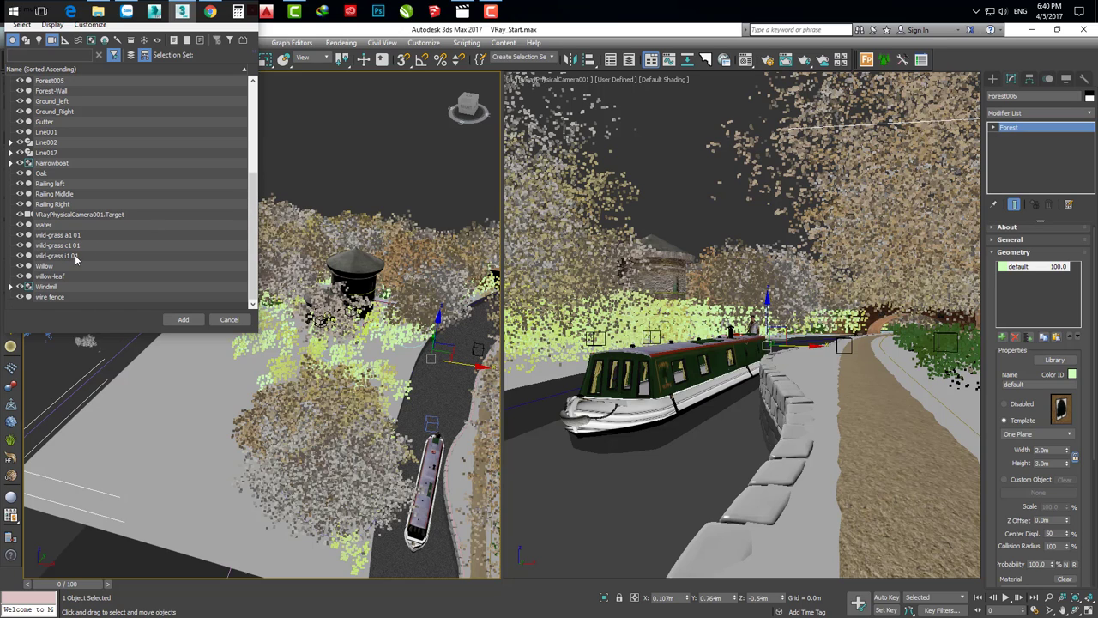
click(83, 256)
shift+click(84, 235)
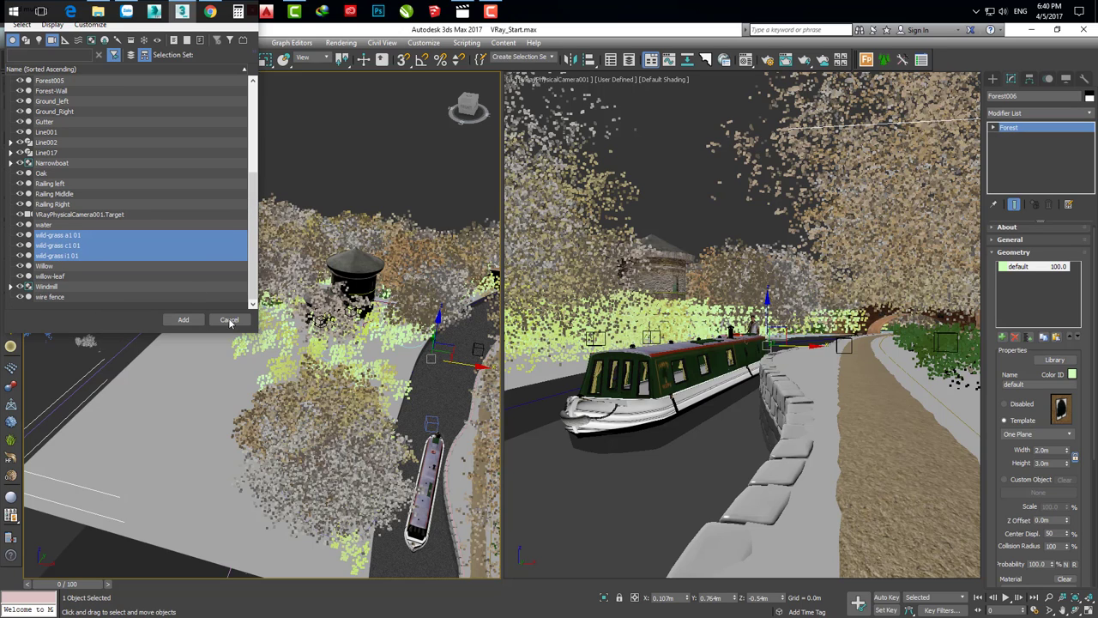
click(183, 319)
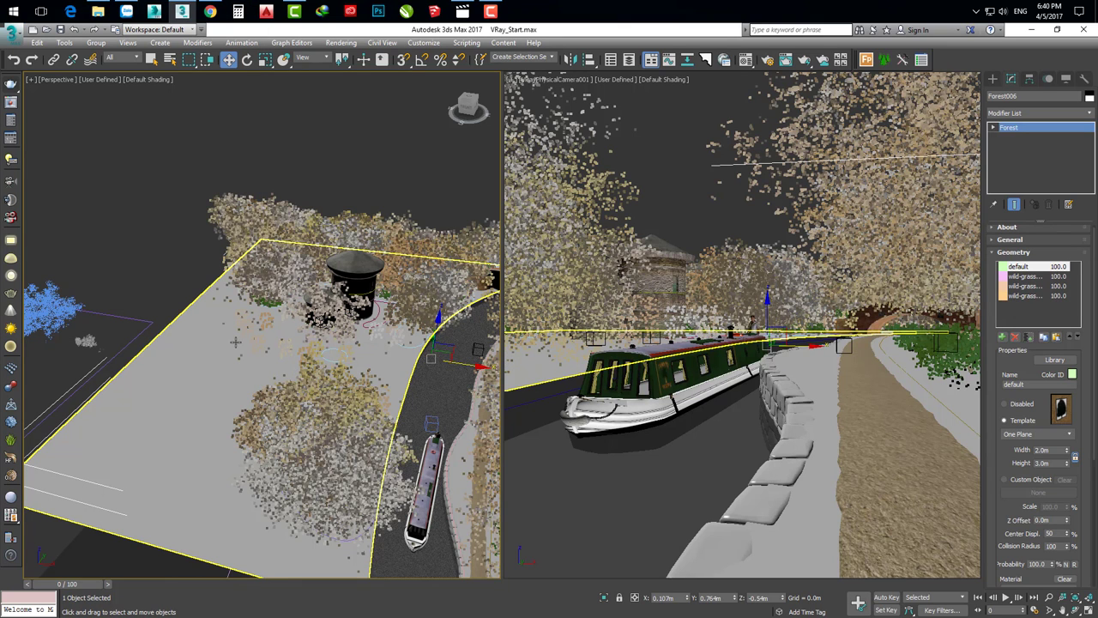
Delete the default item from Forest006's geometry list
mouse_move(236, 342)
middle_down()
mouse_move(389, 344)
mouse_move(259, 355)
mouse_move(347, 359)
mouse_move(240, 399)
middle_up()
scroll(240, 399, up, 4)
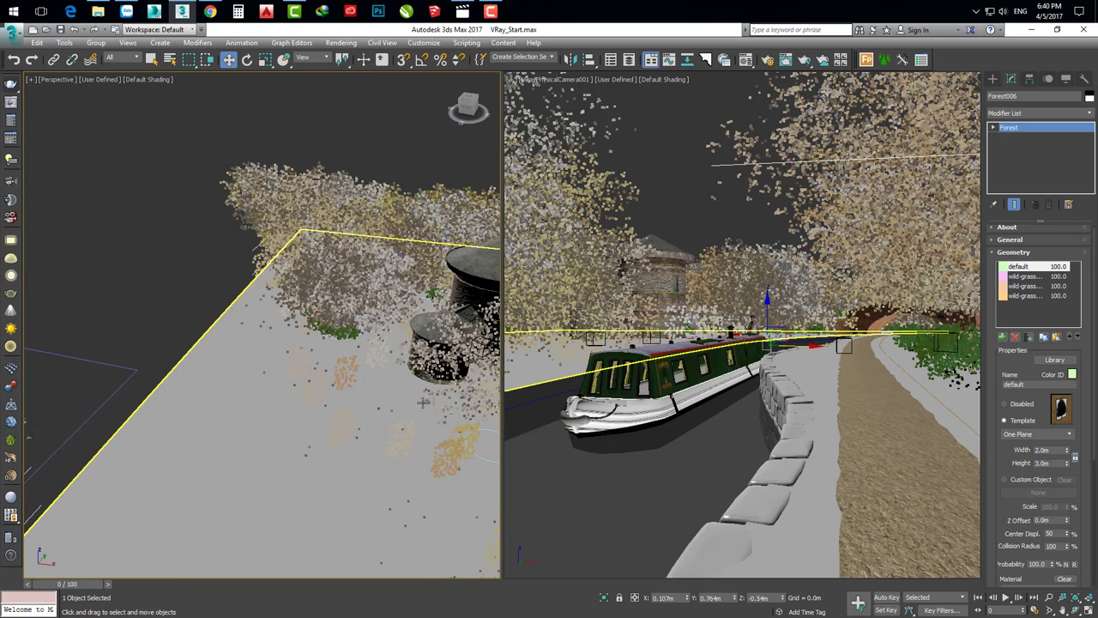
alt+middle_drag(423, 401, 355, 385)
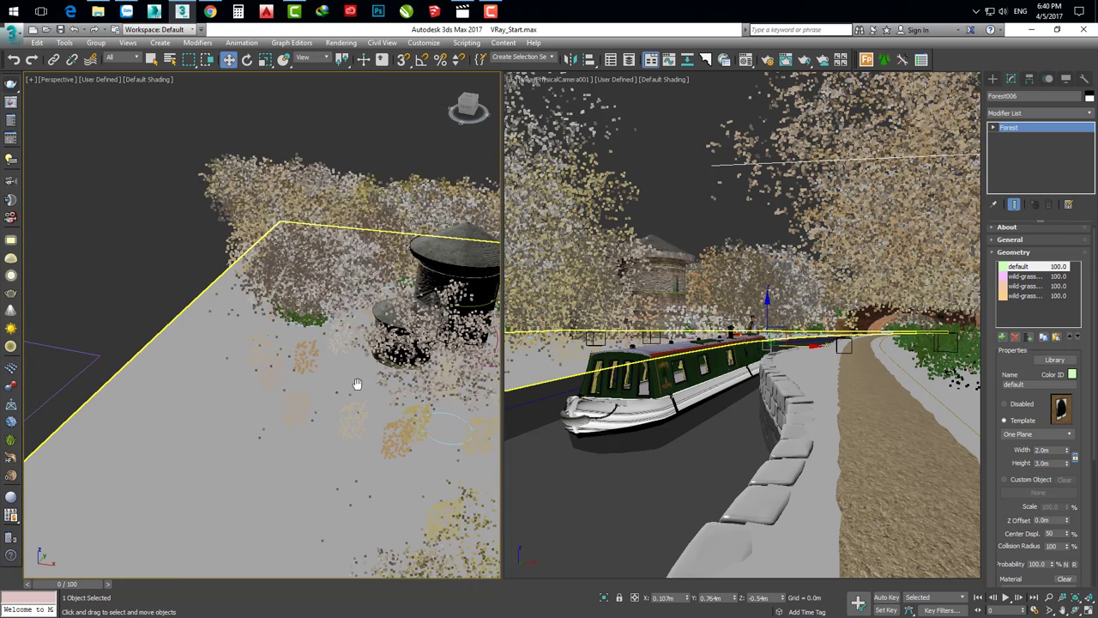
click(1033, 267)
click(1015, 337)
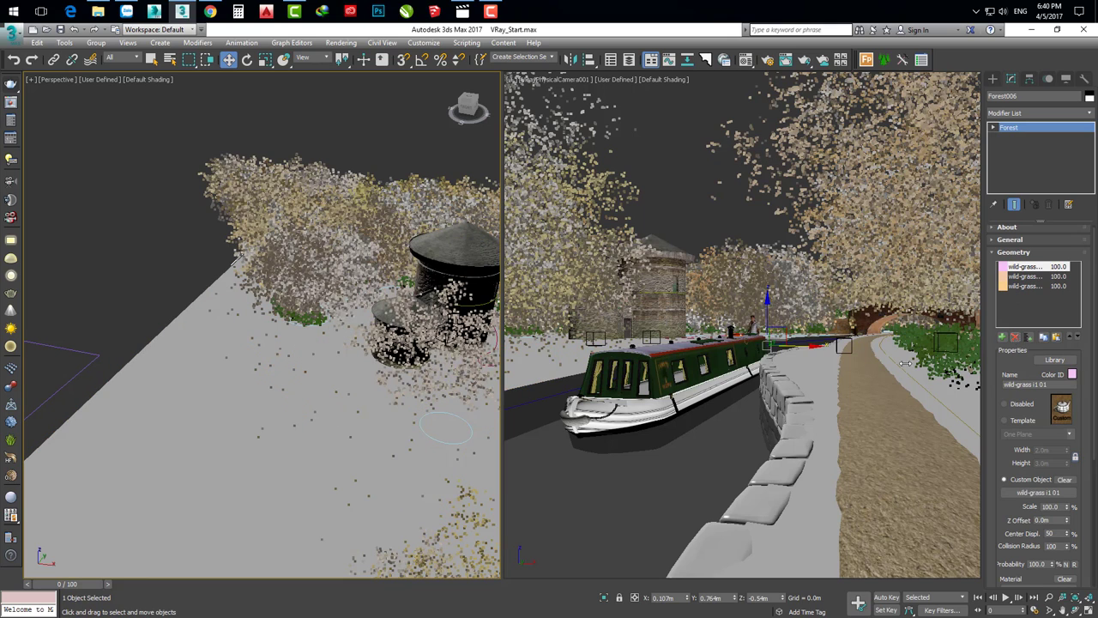
middle_drag(317, 391, 201, 342)
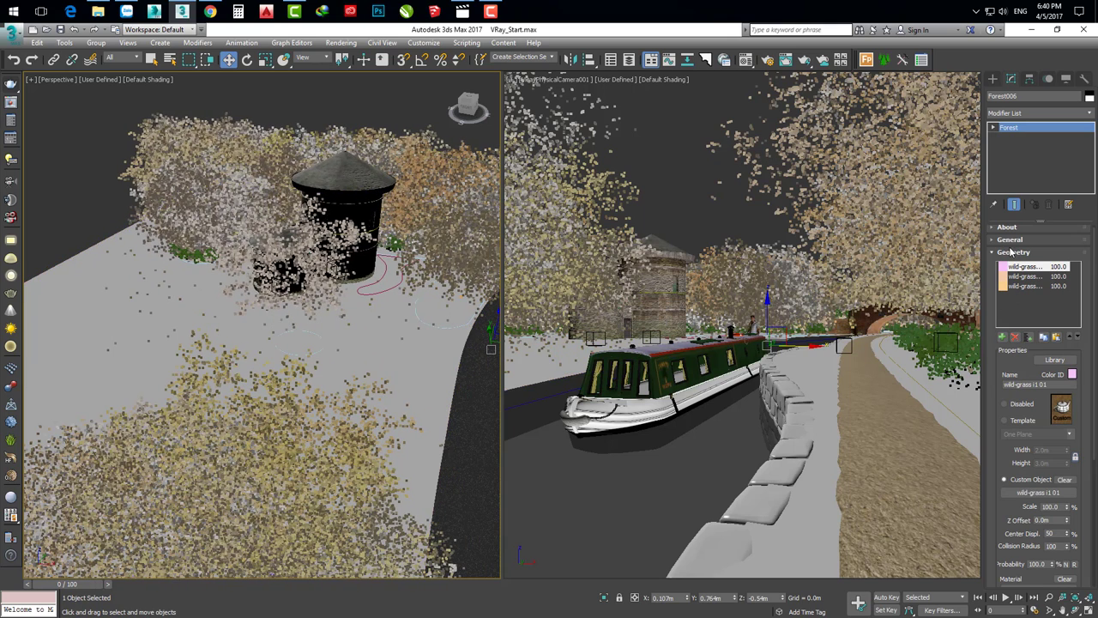
click(1011, 252)
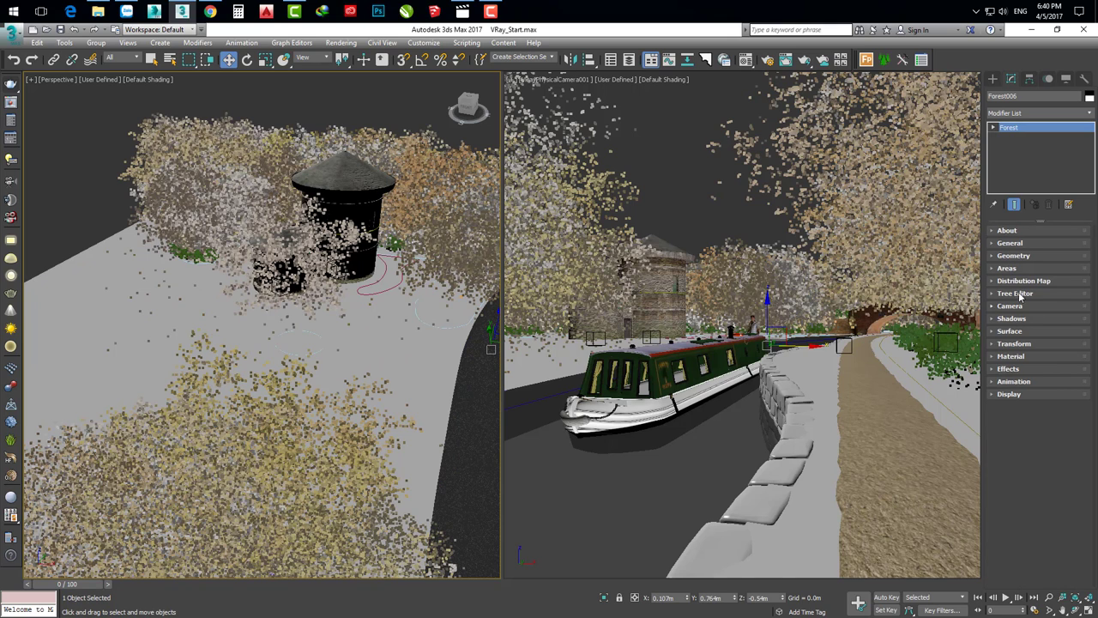
Set the distribution map Density X units to 5.0m
click(1038, 281)
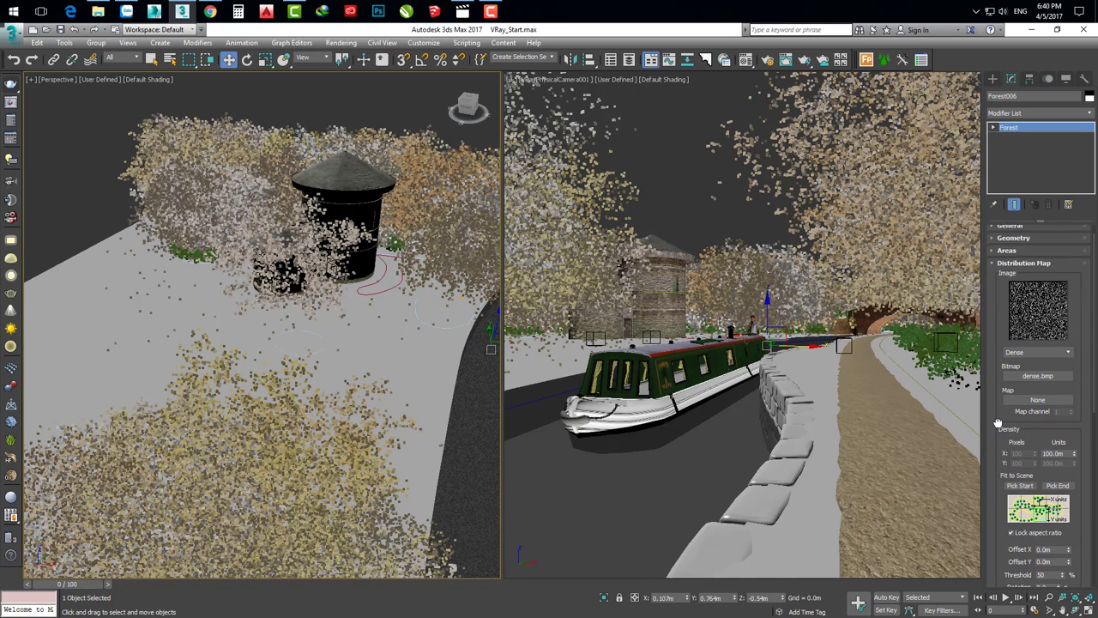
scroll(997, 425, down, 1)
scroll(998, 417, down, 2)
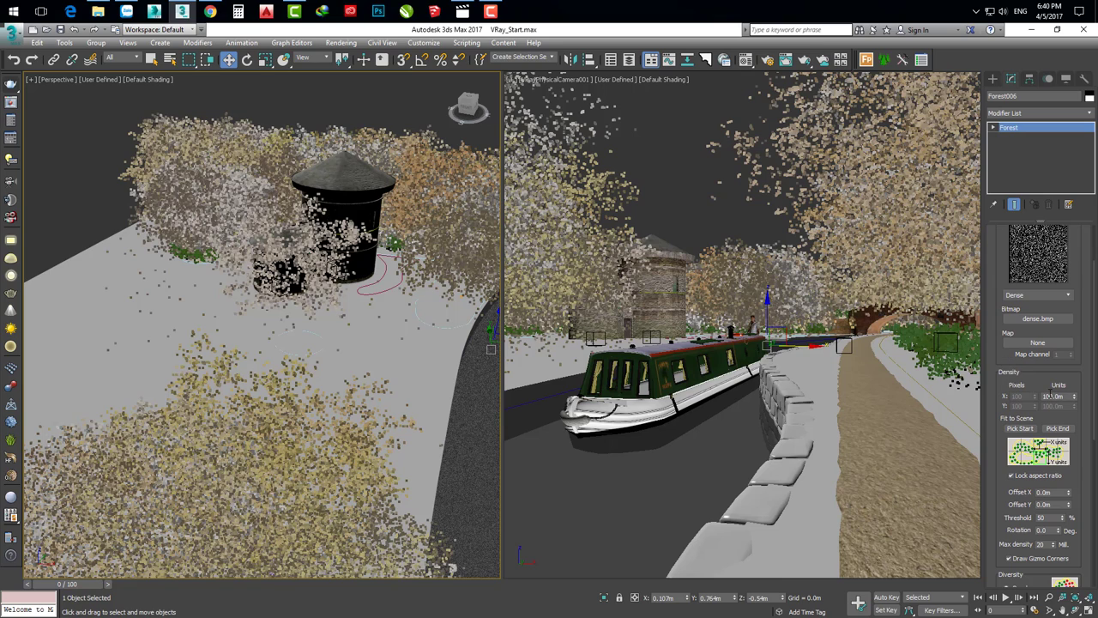
double_click(1052, 396)
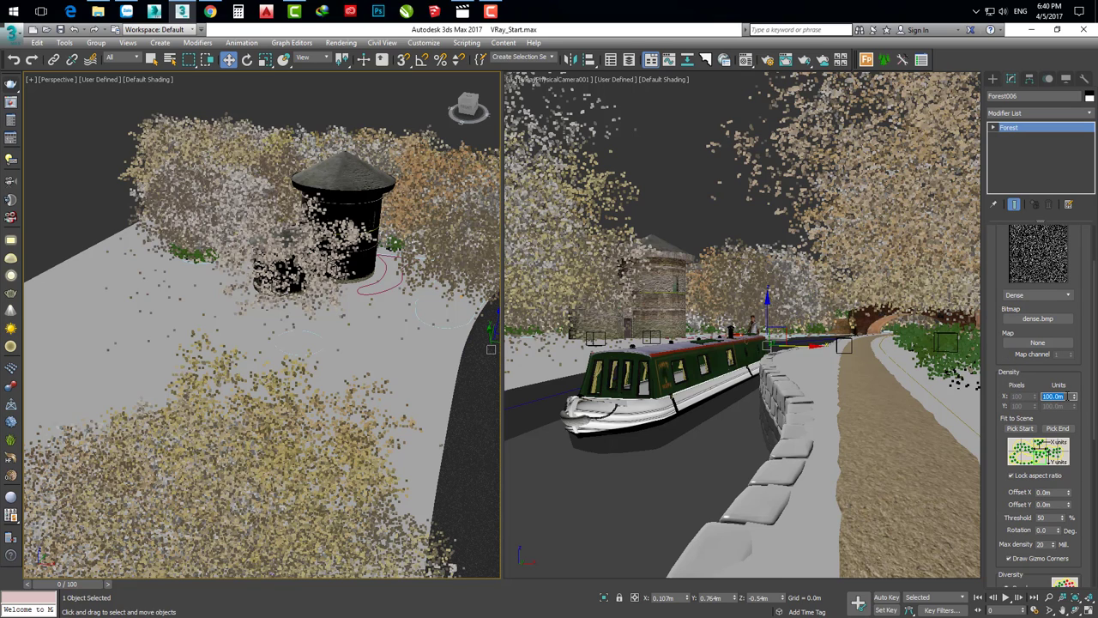
text(45)
key(Return)
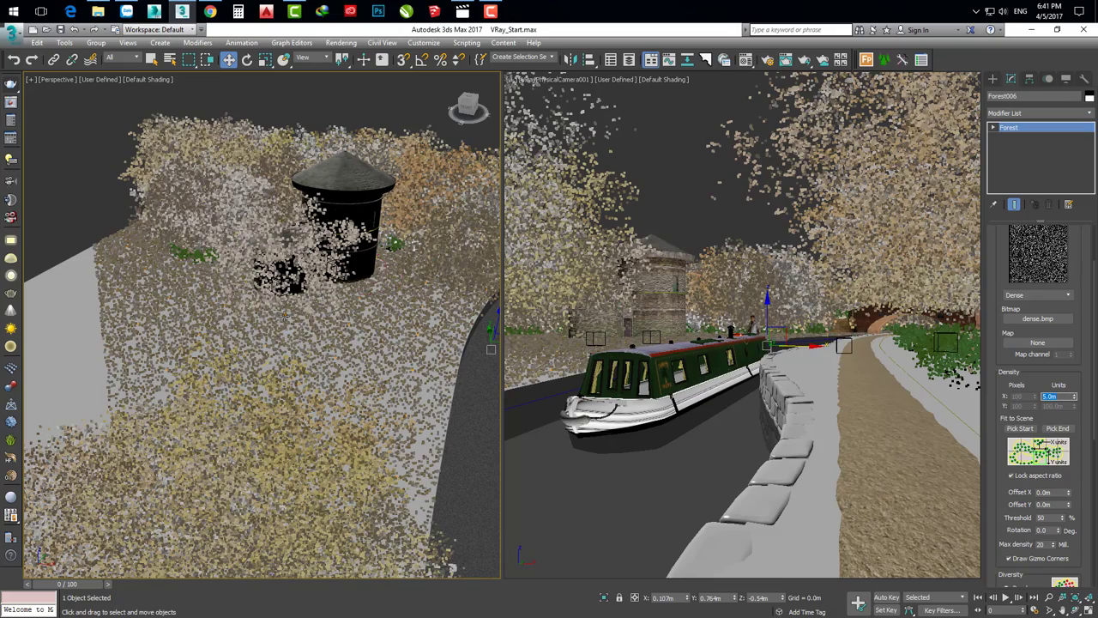
Check the denser grass from an overview, then render the camera view in V-Ray
middle_drag(352, 373, 235, 319)
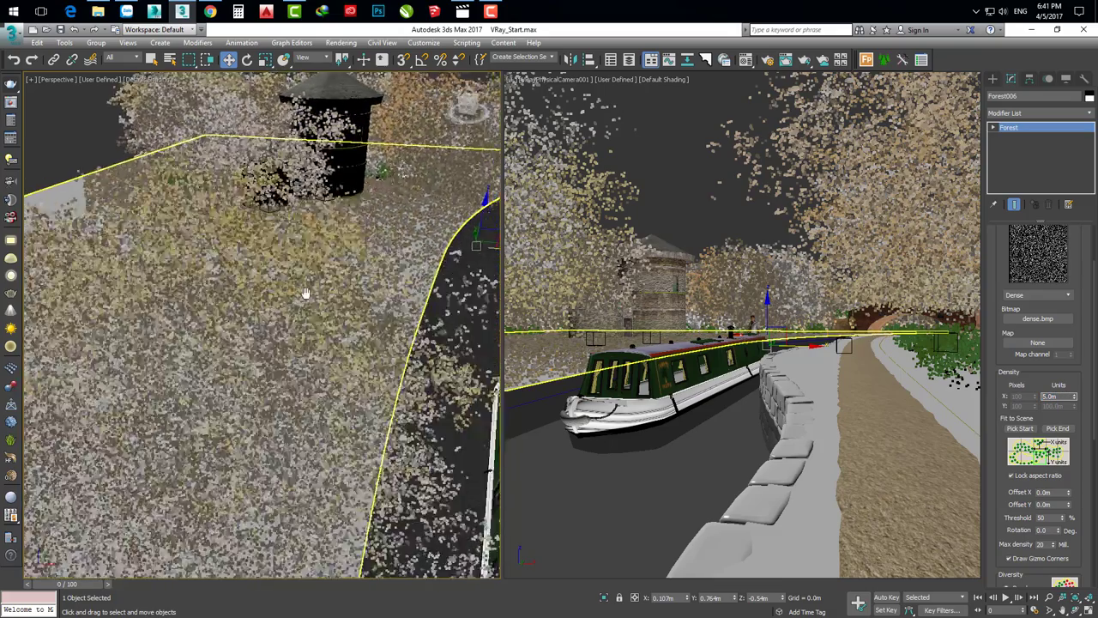
scroll(235, 319, down, 3)
scroll(283, 313, down, 1)
mouse_move(305, 319)
alt+middle_down()
mouse_move(343, 357)
mouse_move(369, 343)
mouse_move(282, 380)
alt+middle_up()
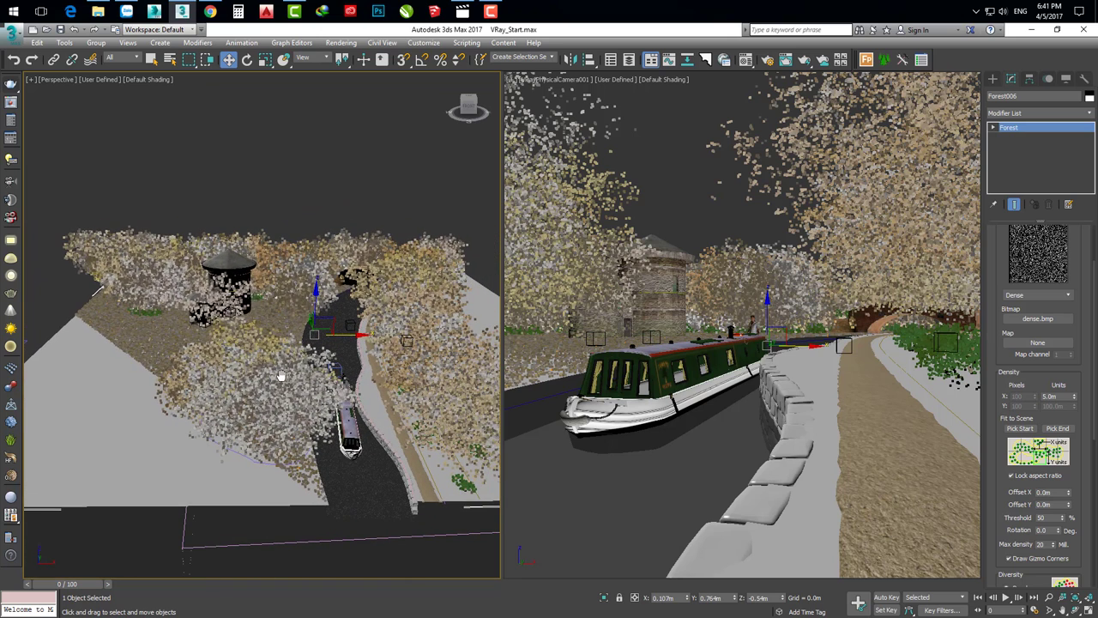
click(746, 407)
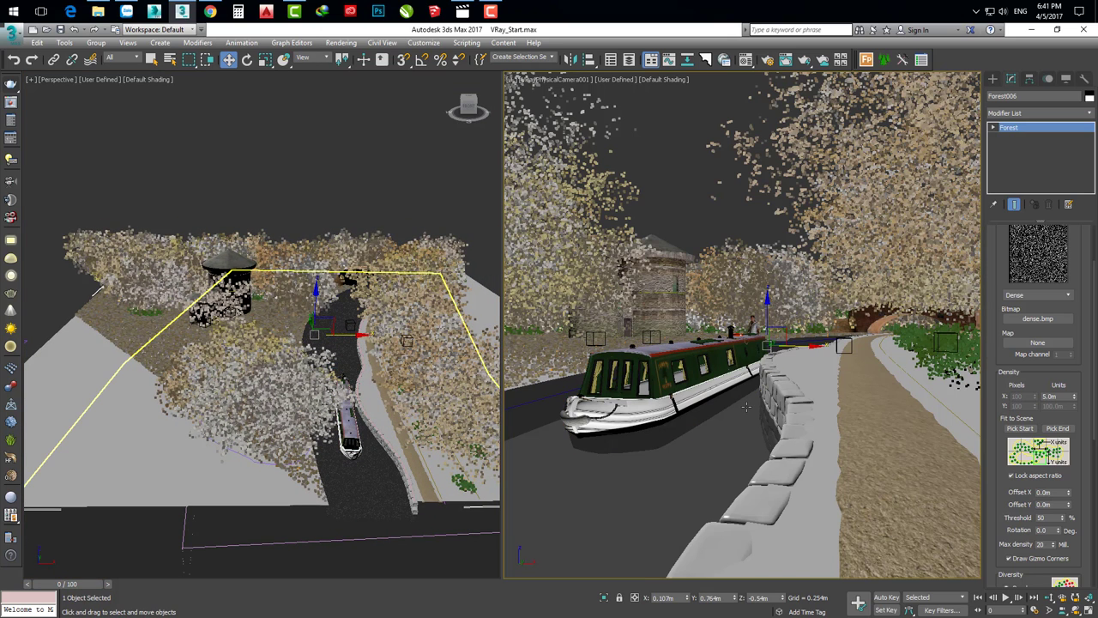
key(shift+q)
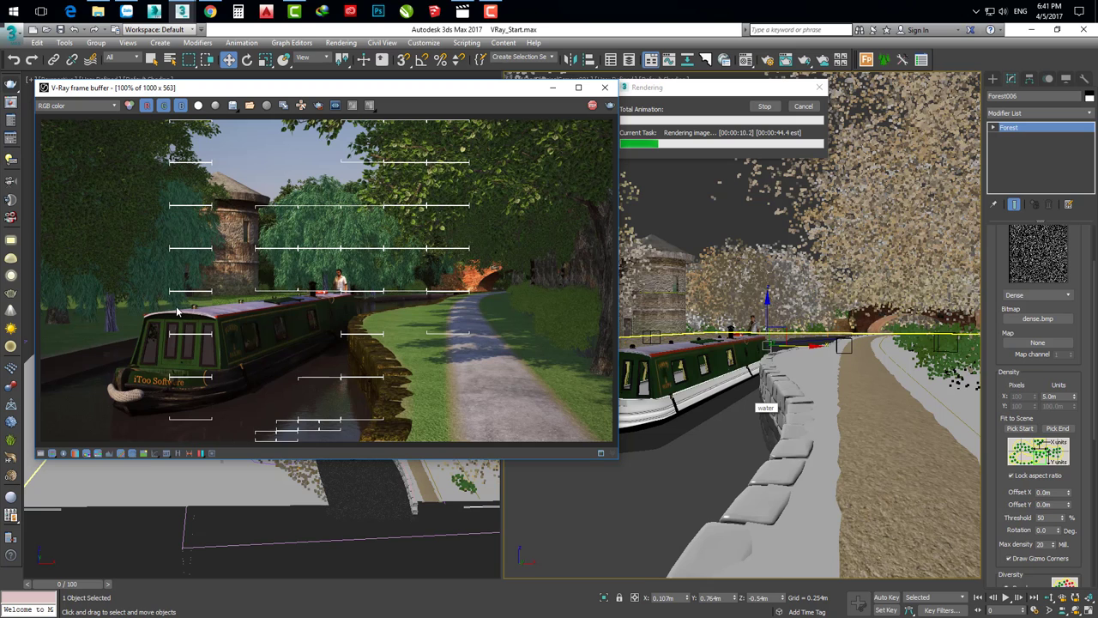
Zoom and pan the V-Ray render to inspect the boat, then move the frame buffer aside
scroll(221, 294, up, 1)
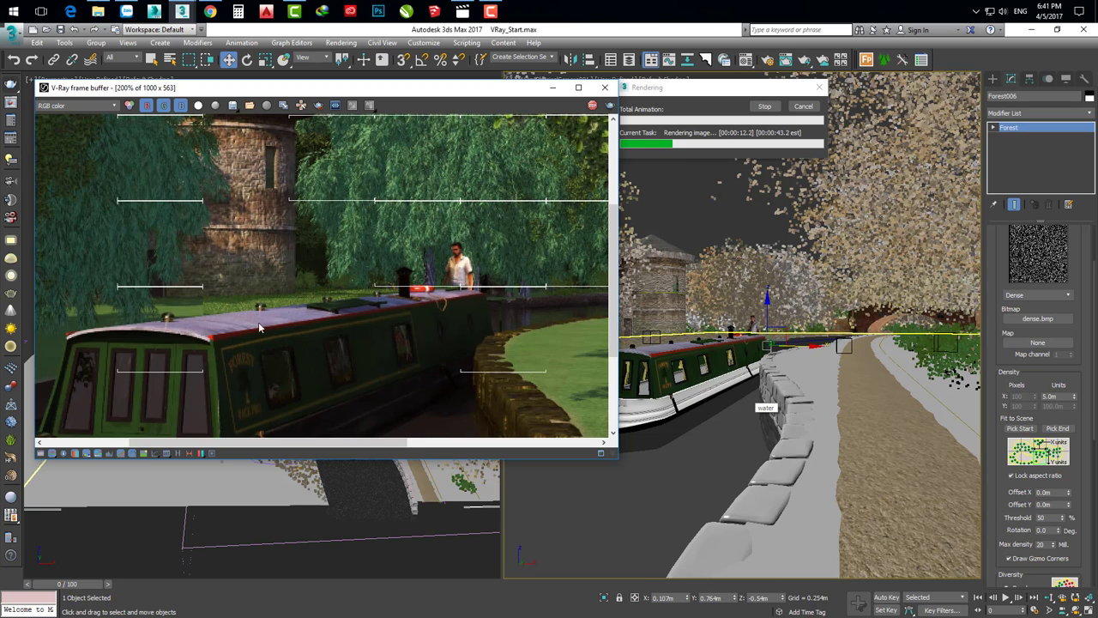
scroll(343, 324, up, 1)
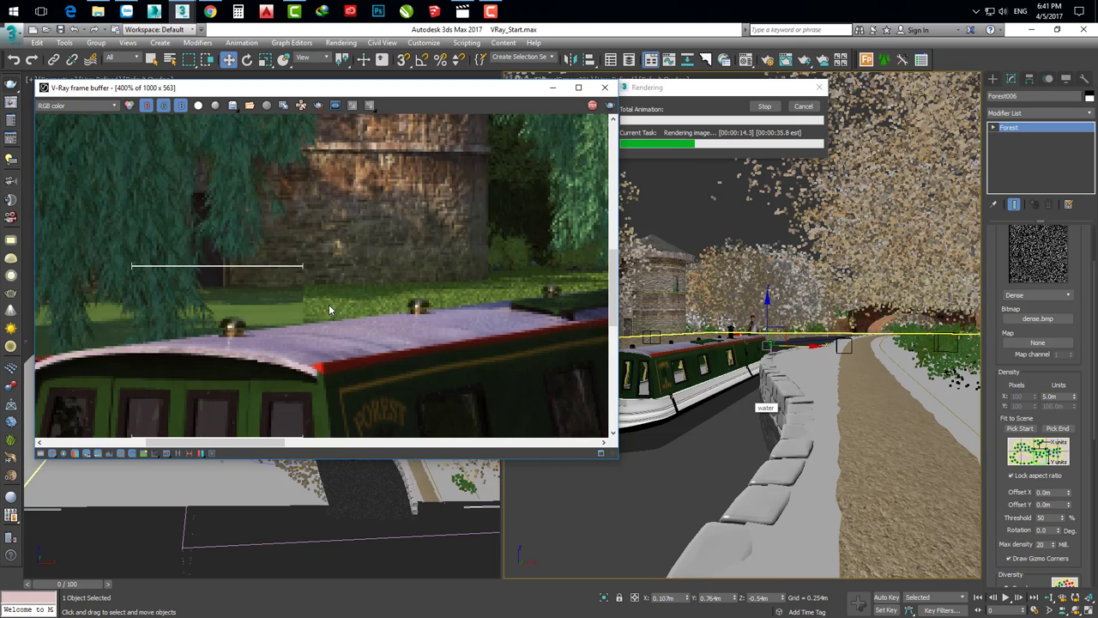
scroll(329, 306, down, 1)
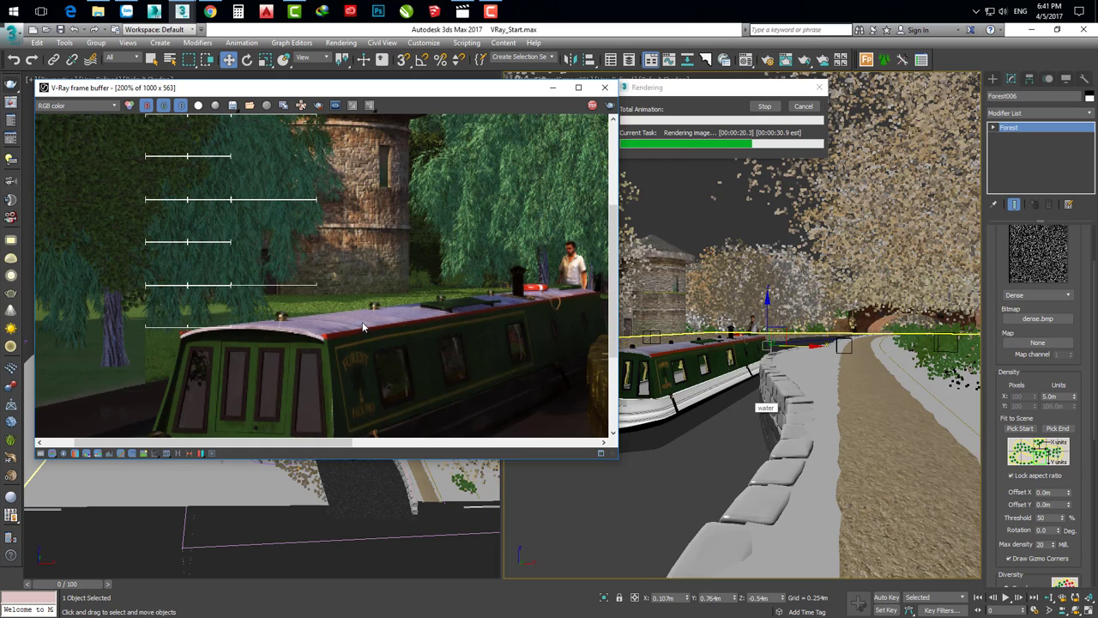
middle_drag(182, 343, 239, 321)
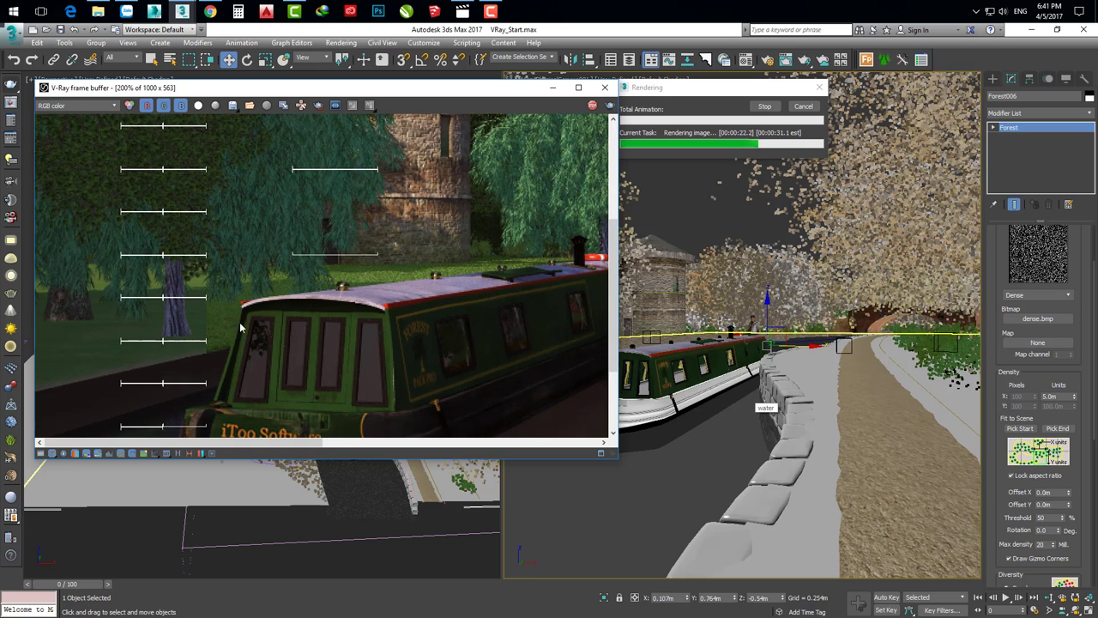
scroll(211, 328, up, 1)
scroll(236, 302, down, 1)
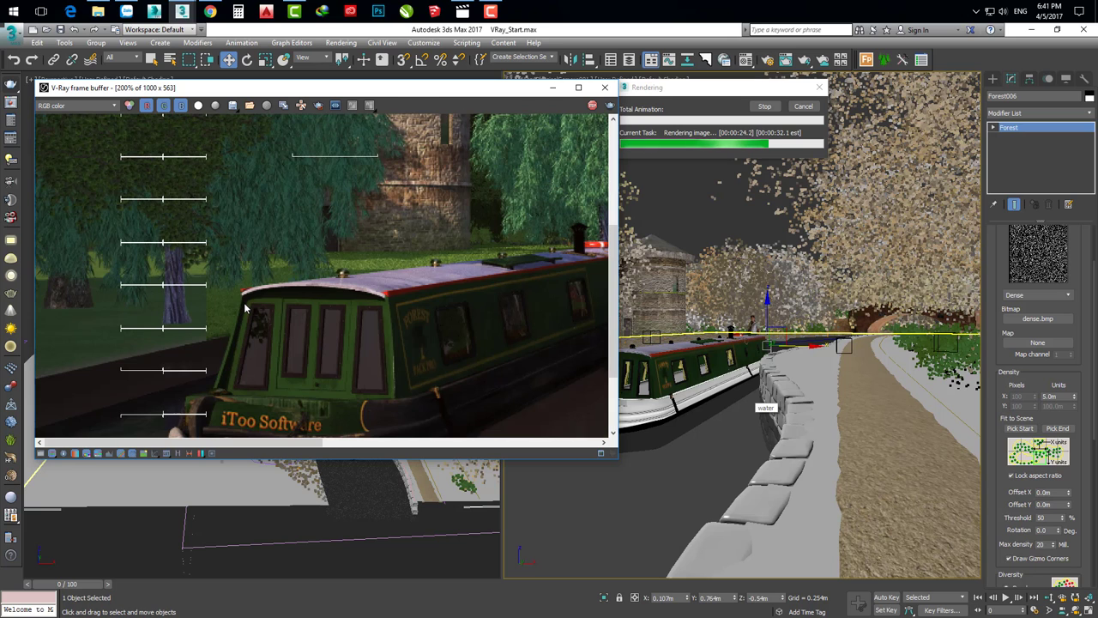
scroll(245, 307, down, 1)
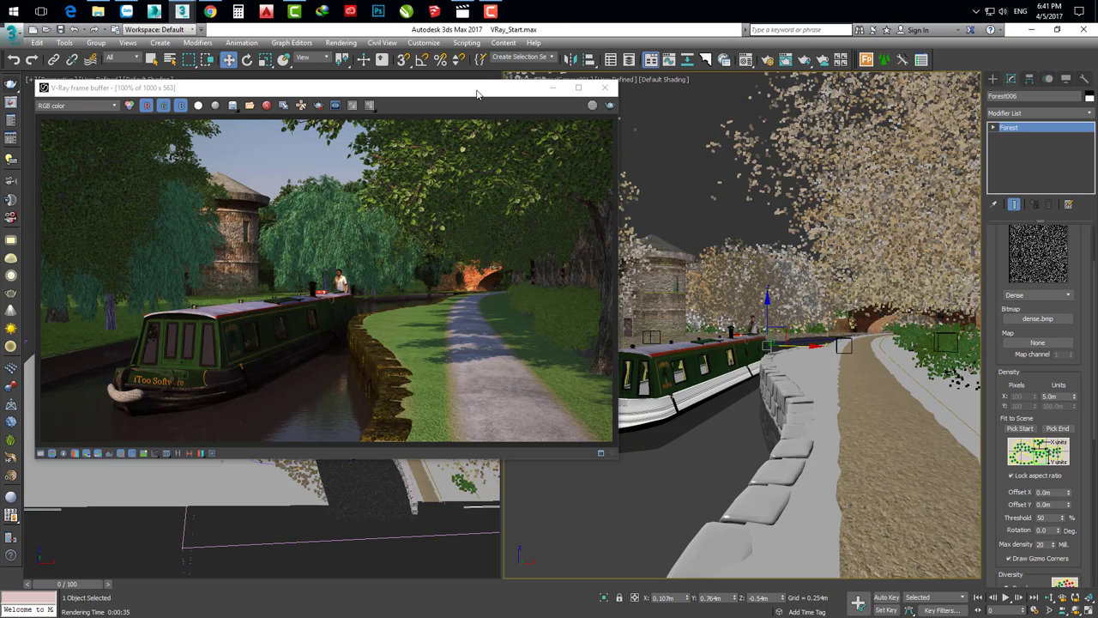
drag(476, 91, 614, 113)
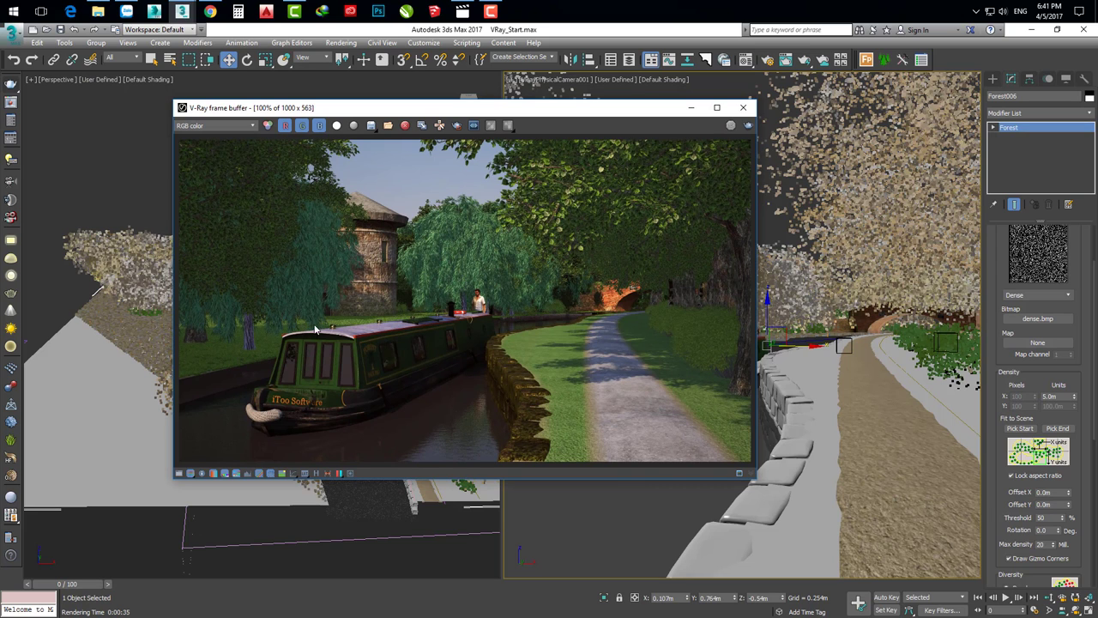
Close the V-Ray frame buffer and collapse Forest006's distribution map rollout
click(743, 109)
scroll(990, 423, up, 2)
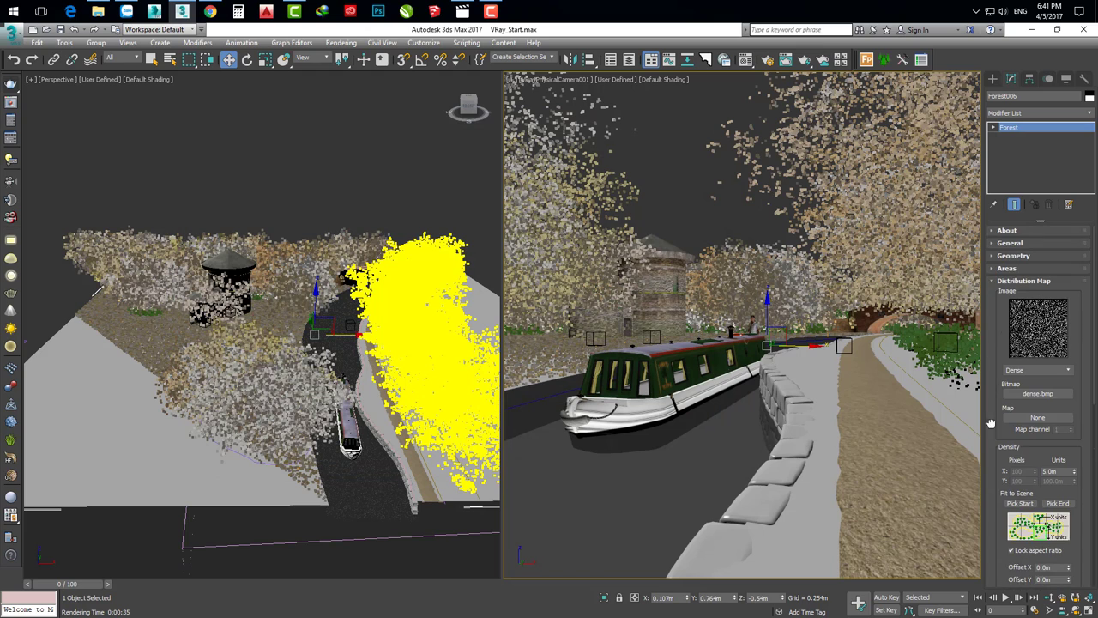
click(1006, 283)
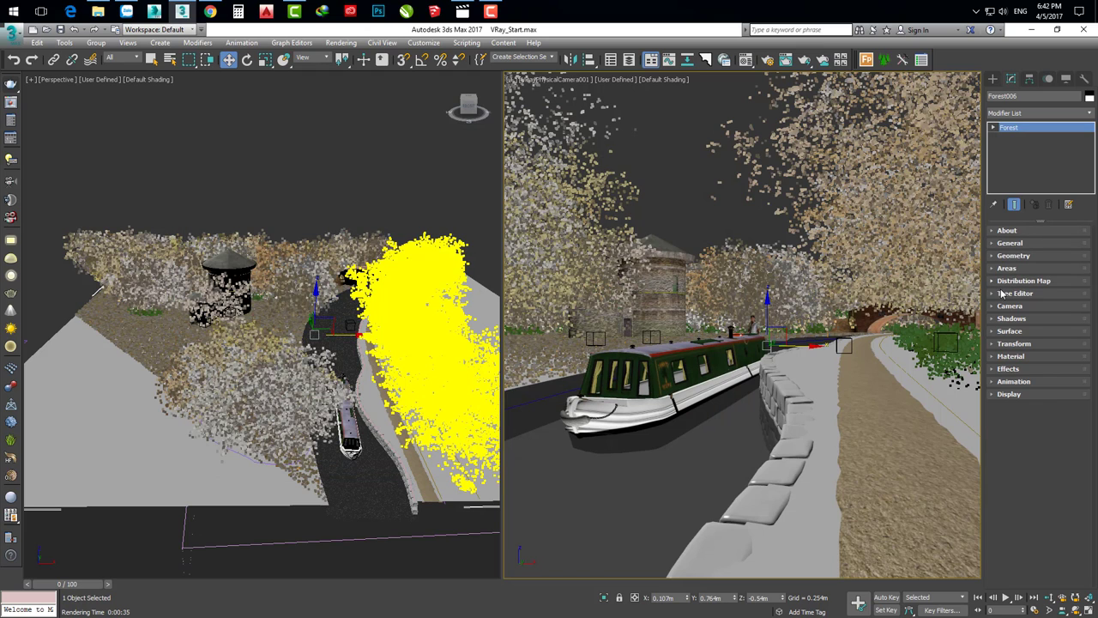
Enable random Rotation and random Scale in Forest006's Transform rollout
click(1017, 345)
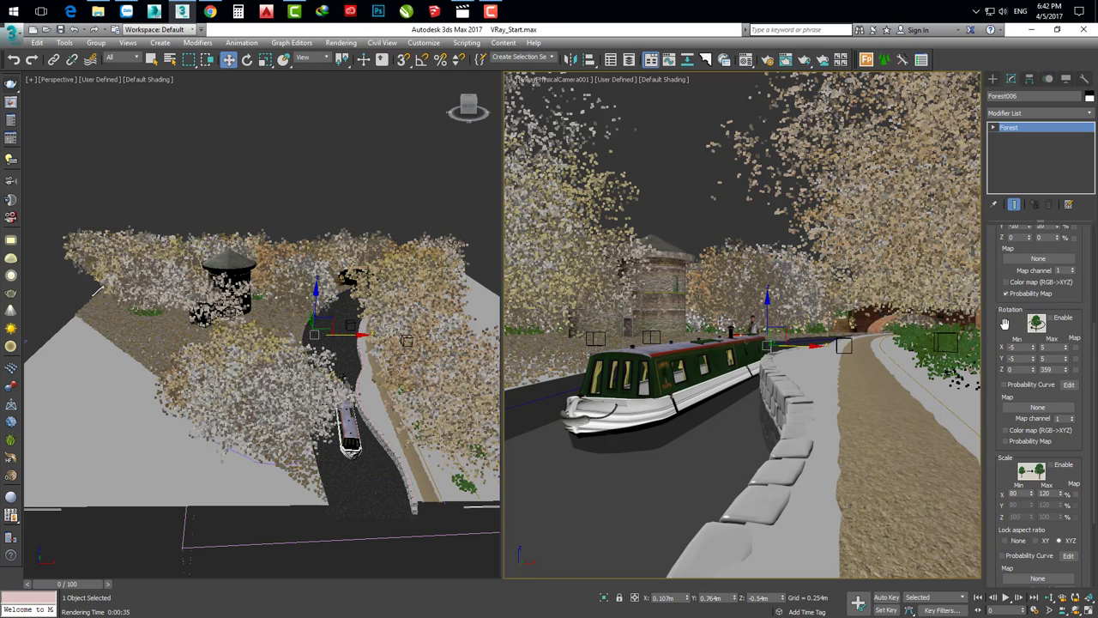
drag(1005, 322, 1008, 442)
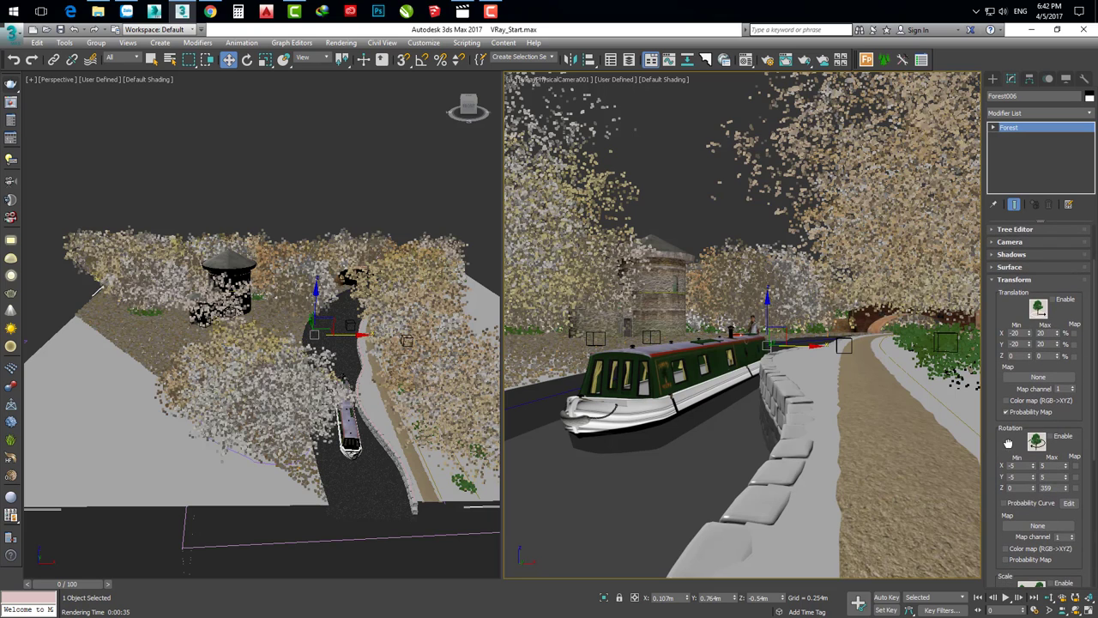
drag(1013, 447, 1054, 381)
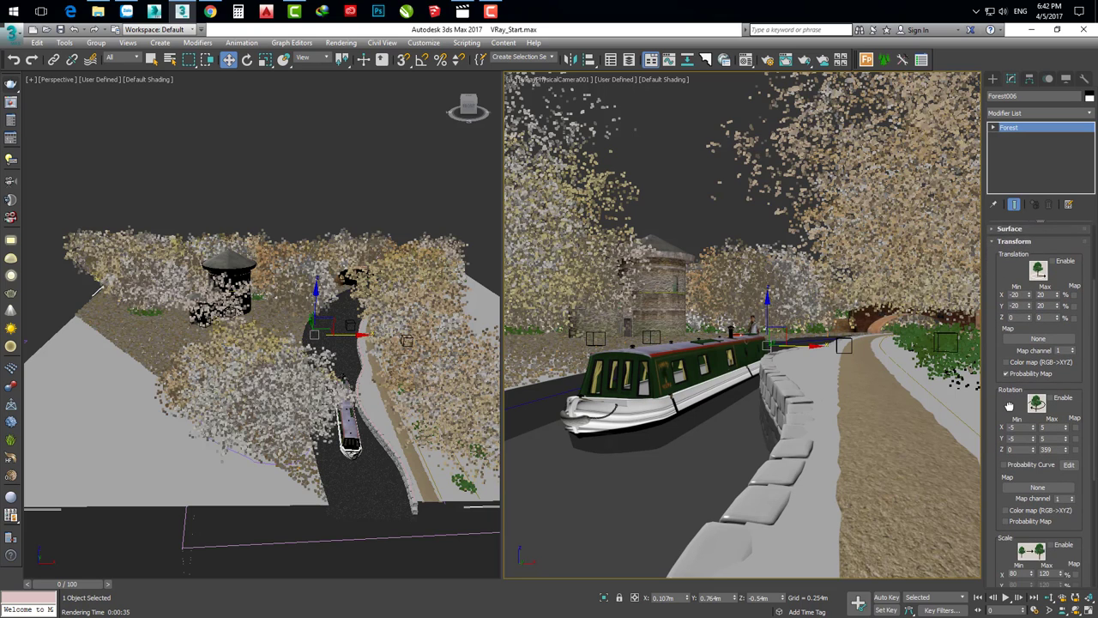
click(1050, 382)
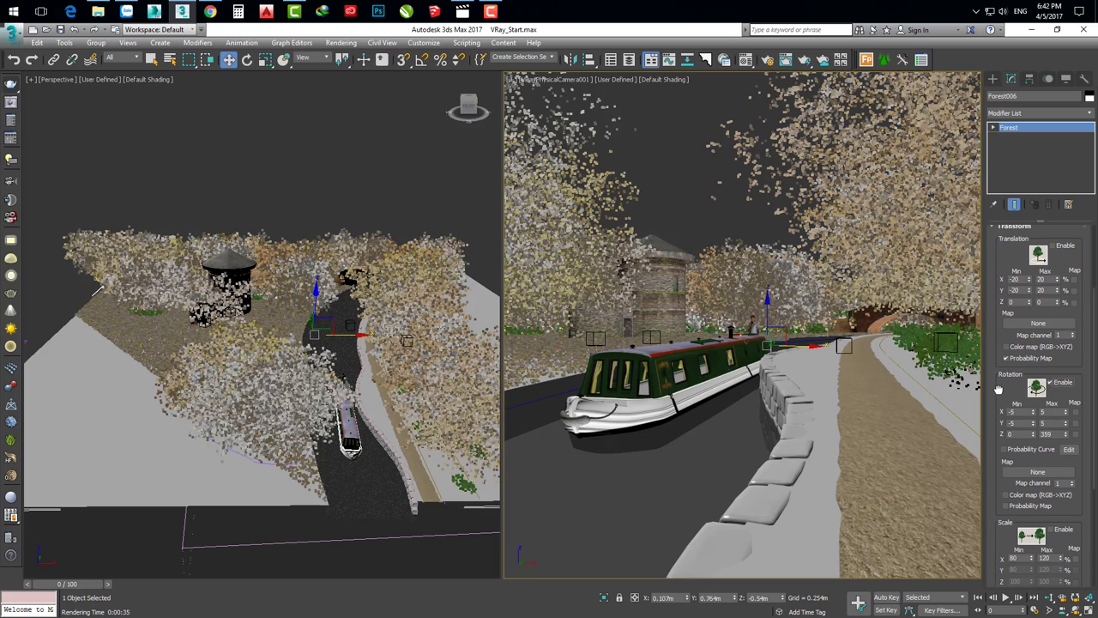
scroll(998, 389, down, 4)
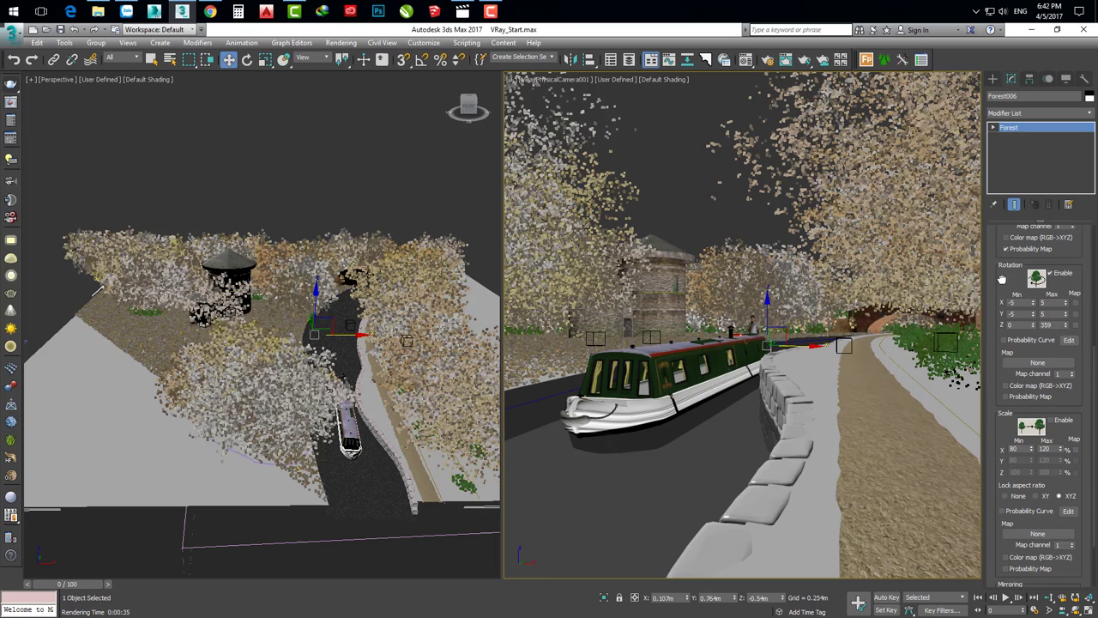
click(1051, 420)
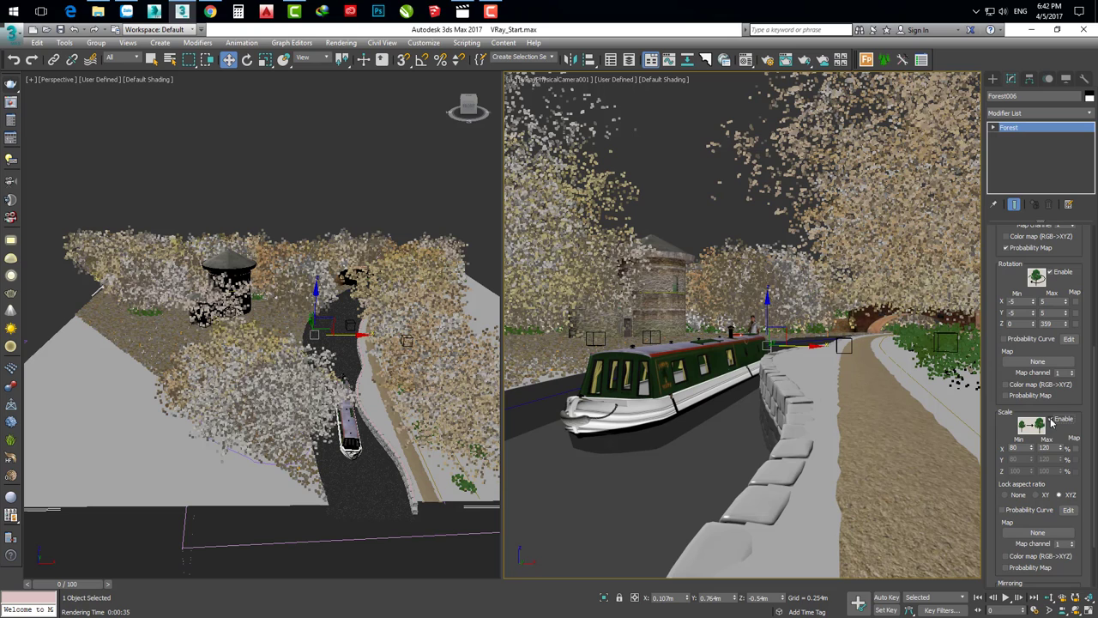
scroll(1000, 423, up, 3)
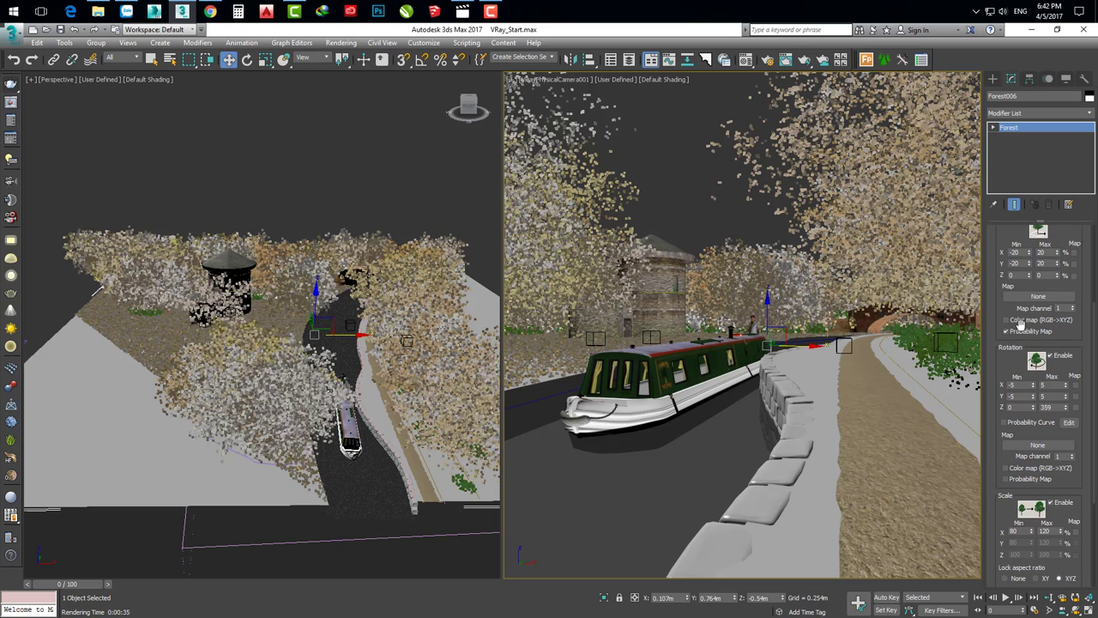
scroll(995, 309, up, 2)
scroll(1007, 310, up, 2)
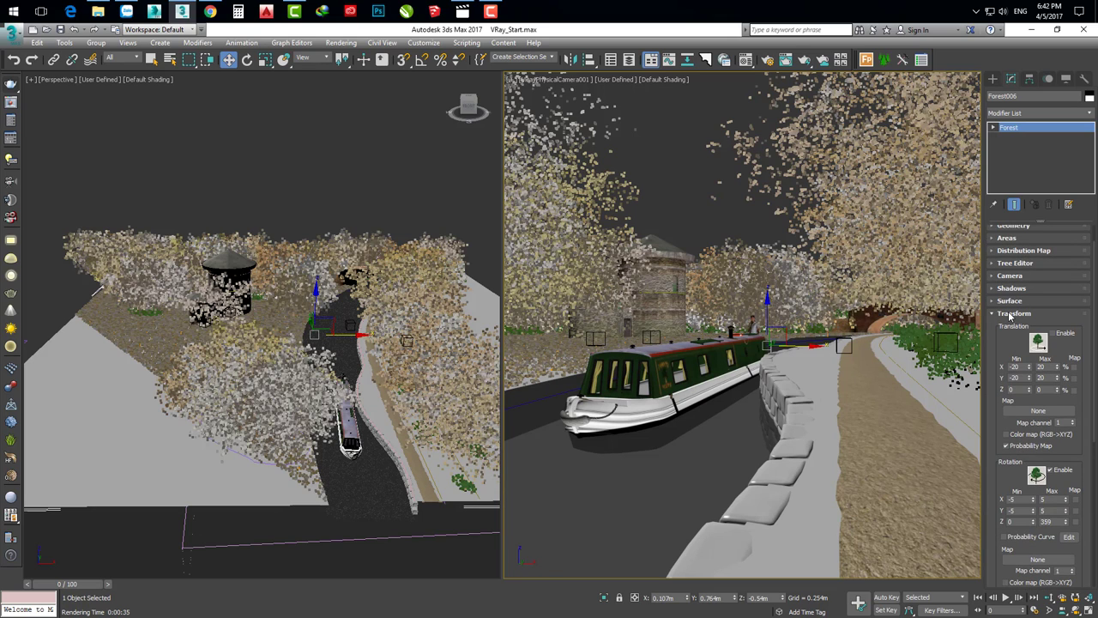
click(1012, 314)
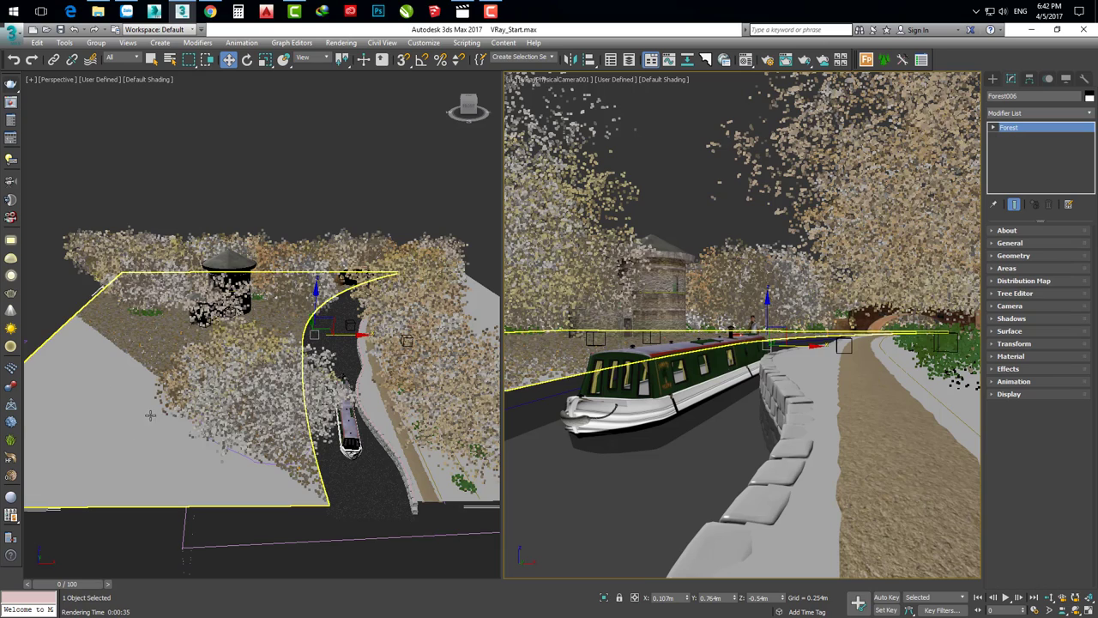
mouse_move(258, 386)
middle_down()
mouse_move(283, 391)
mouse_move(202, 375)
mouse_move(282, 374)
middle_up()
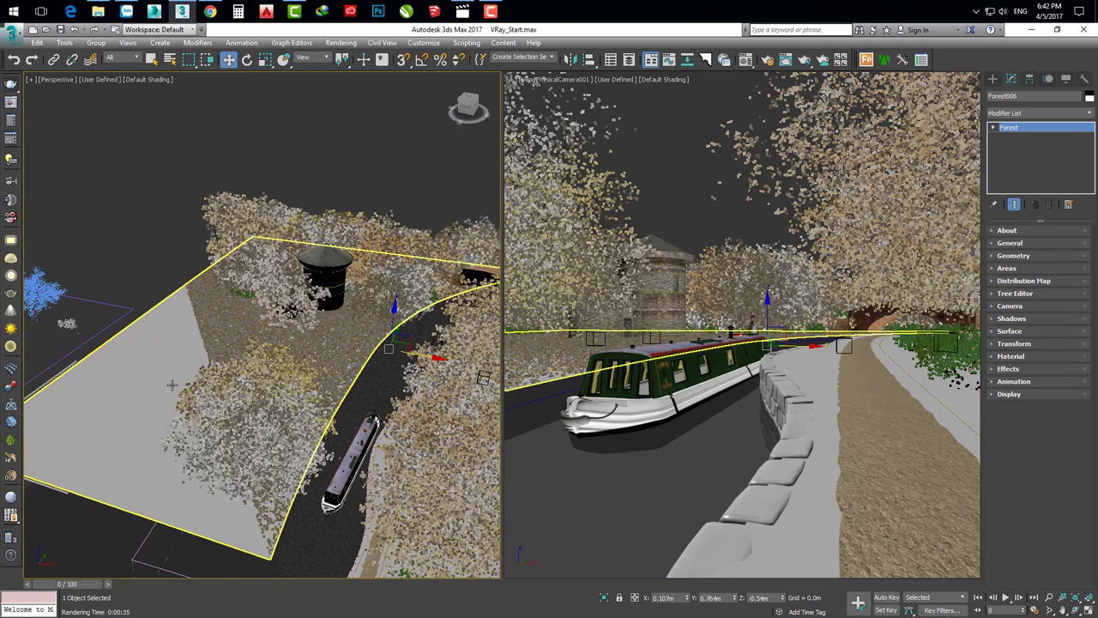
Select Ground_left and activate Paint Deformation Push/Pull (0.254m value, 0.508m brush size)
click(163, 358)
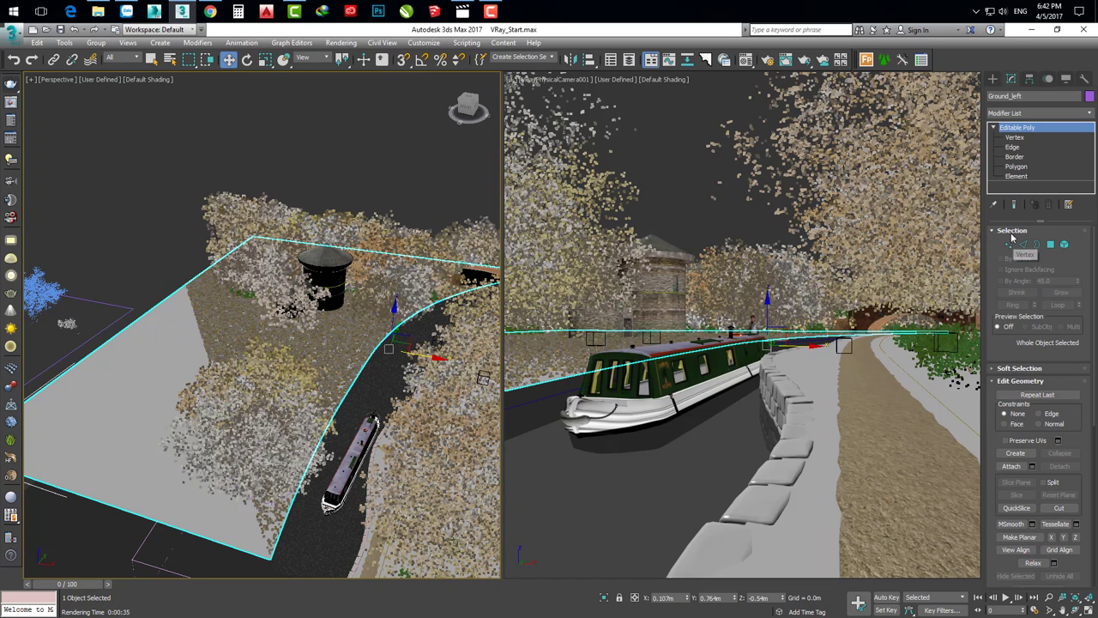
click(1012, 233)
click(1025, 257)
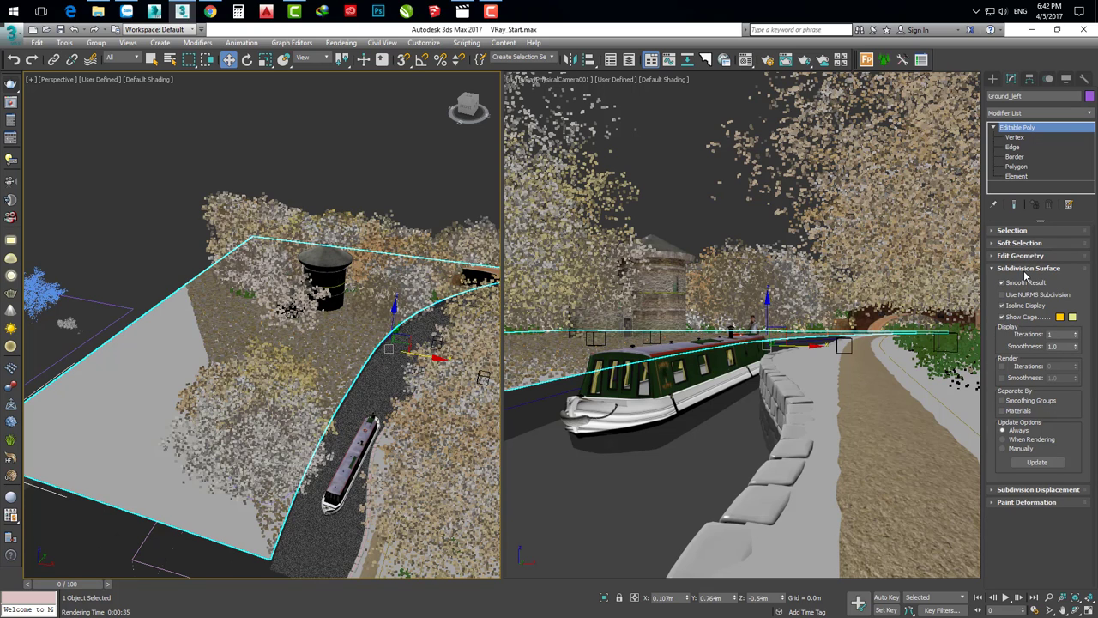
click(1025, 269)
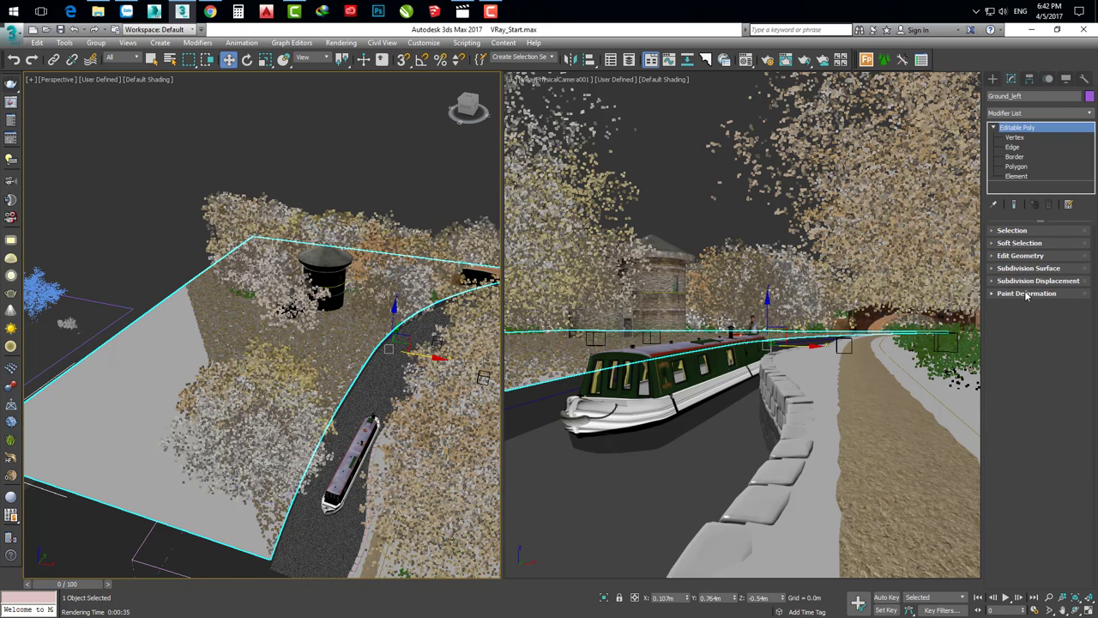
click(1026, 294)
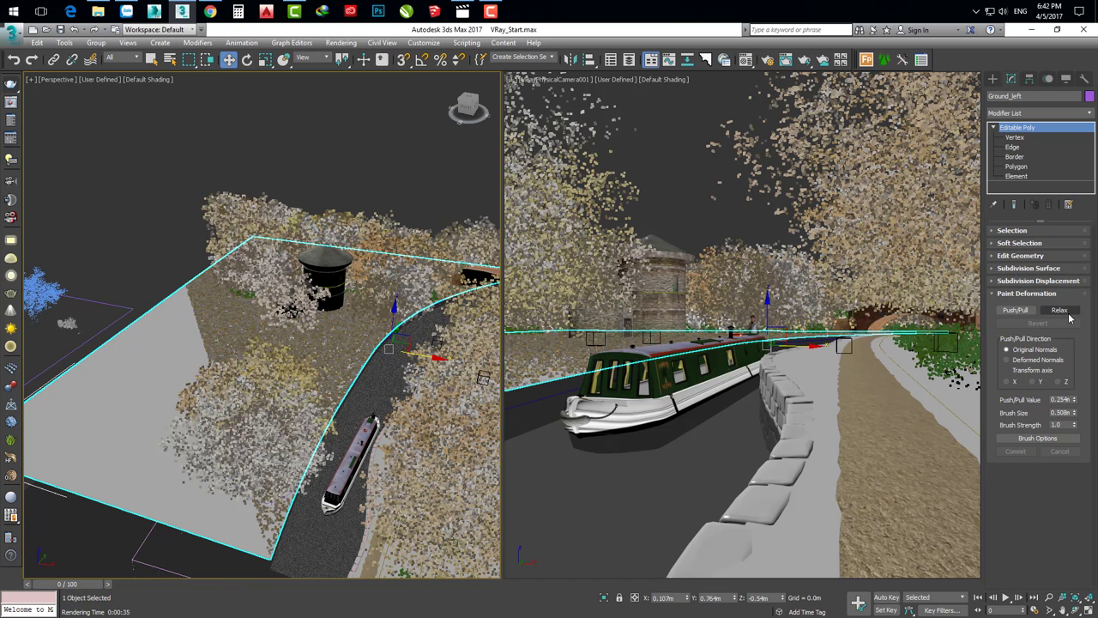
click(1016, 309)
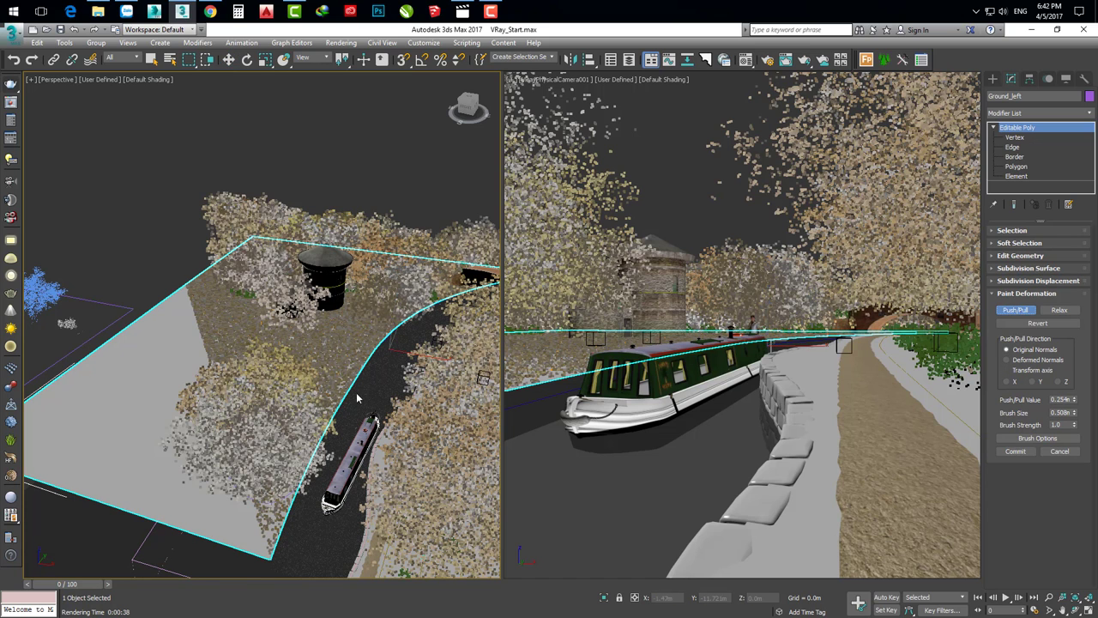
middle_drag(371, 352, 359, 349)
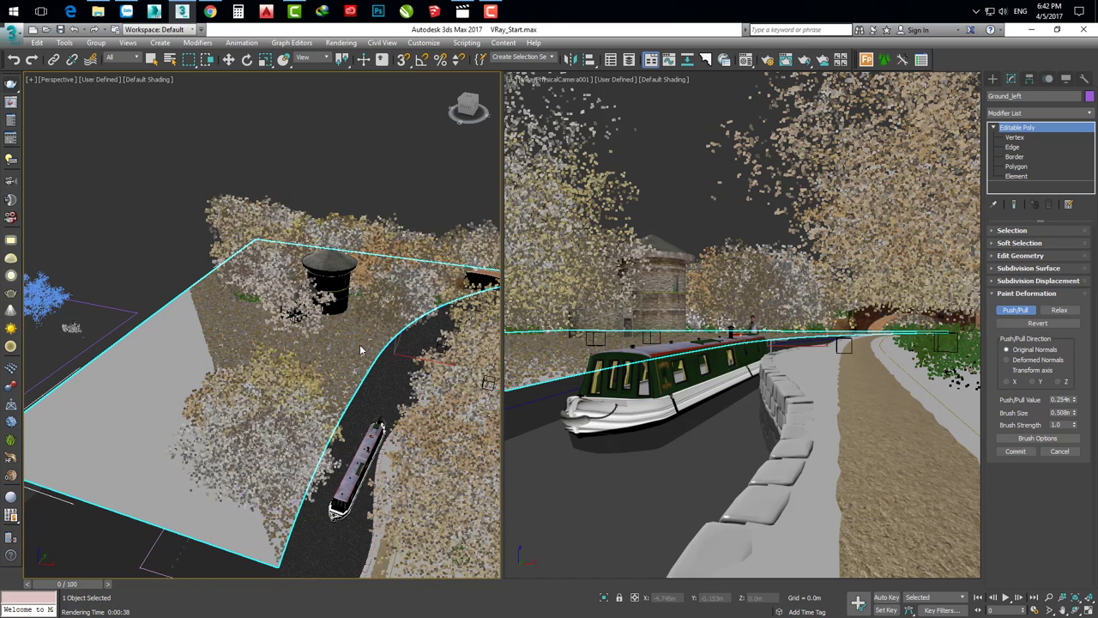
scroll(355, 353, up, 2)
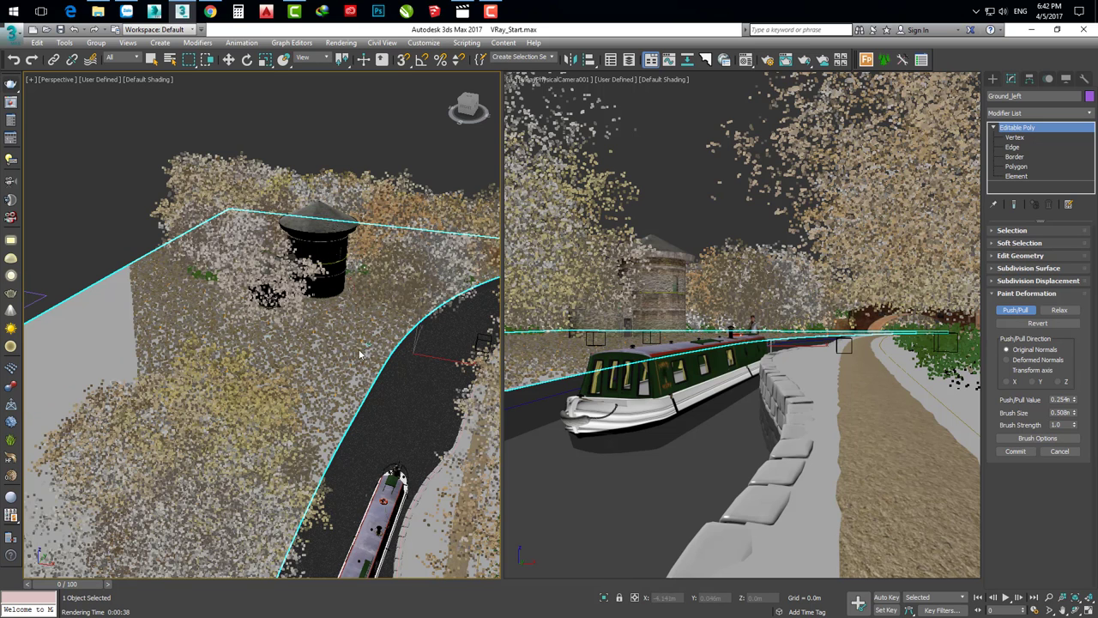
Set the Push/Pull brush Max. Size to 5.0m and open the Forest Lister
click(1037, 437)
text(5.0m)
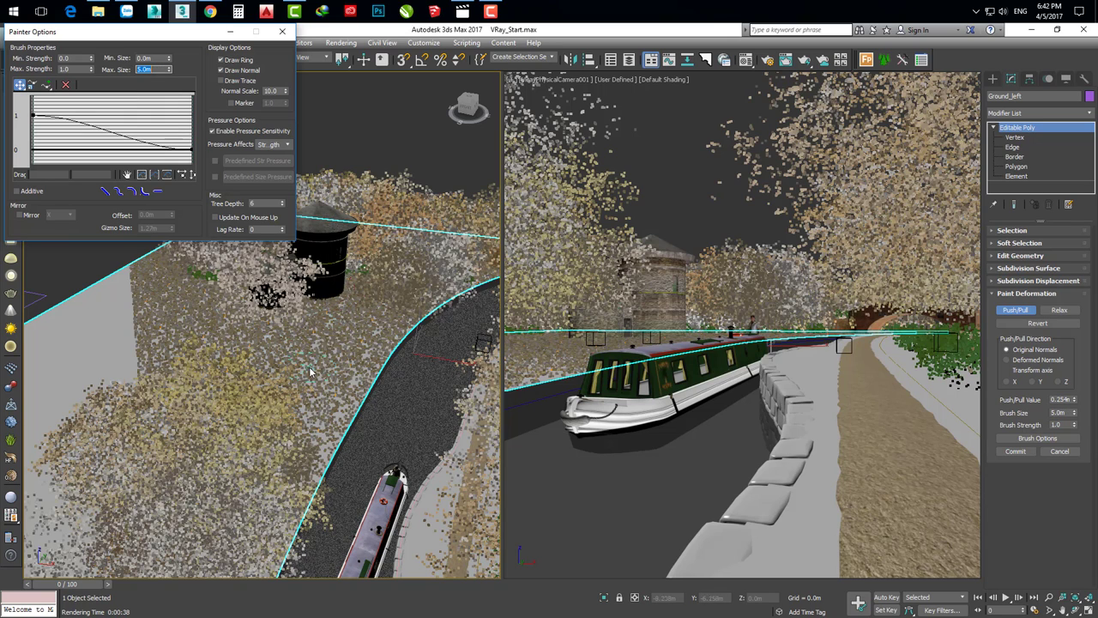
click(281, 31)
mouse_move(366, 352)
alt+middle_down()
mouse_move(361, 340)
mouse_move(302, 374)
alt+middle_up()
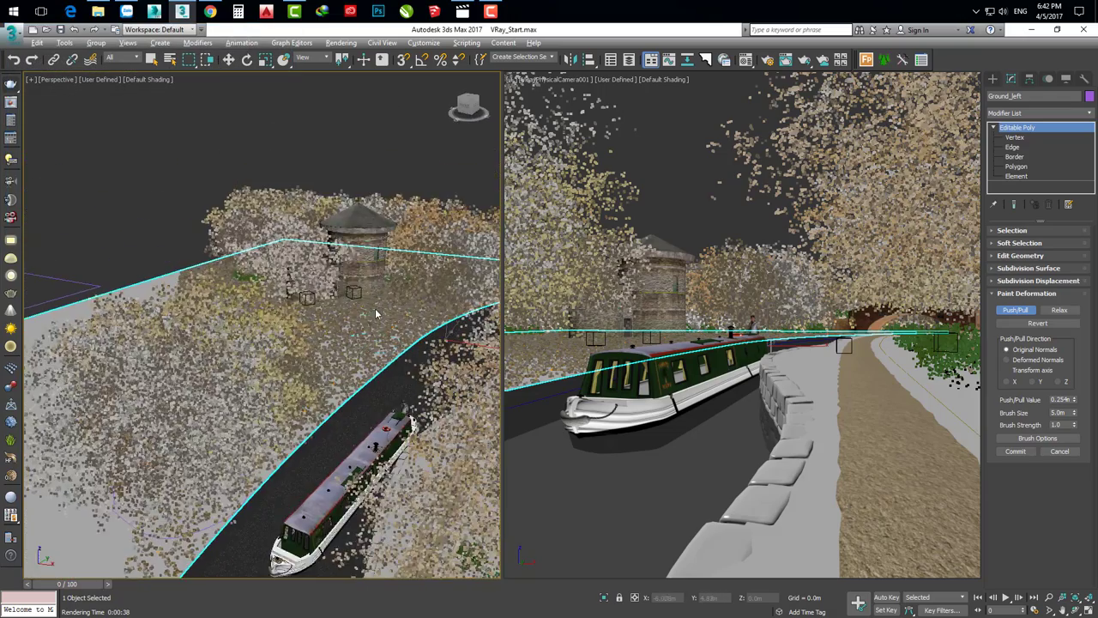
click(921, 60)
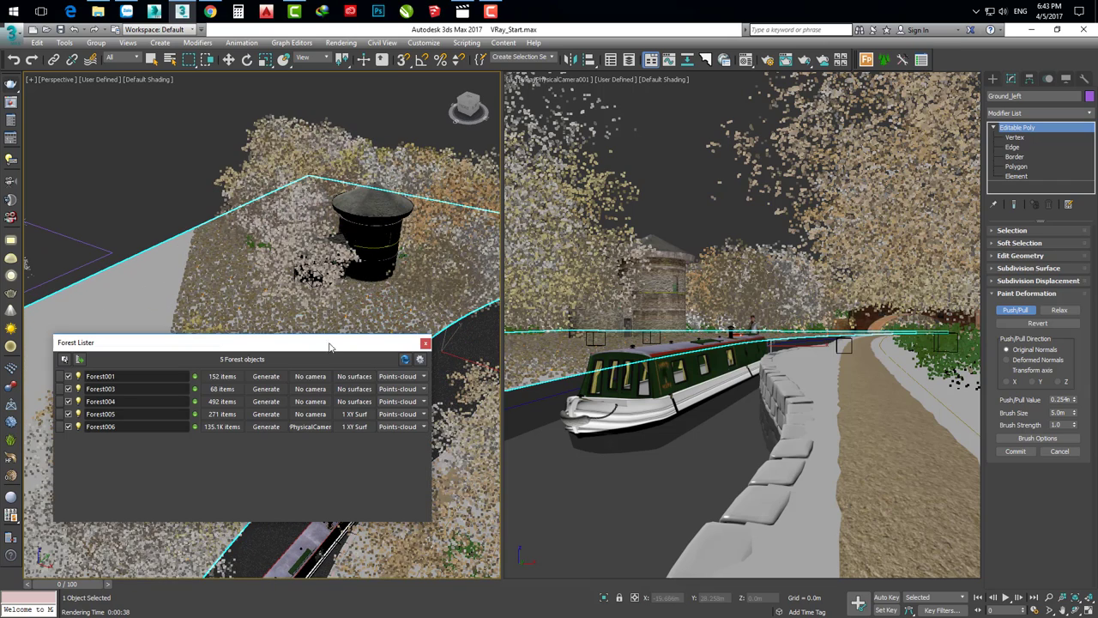
Disable Forest006 in the Forest Lister and push first dents into Ground_left
click(69, 427)
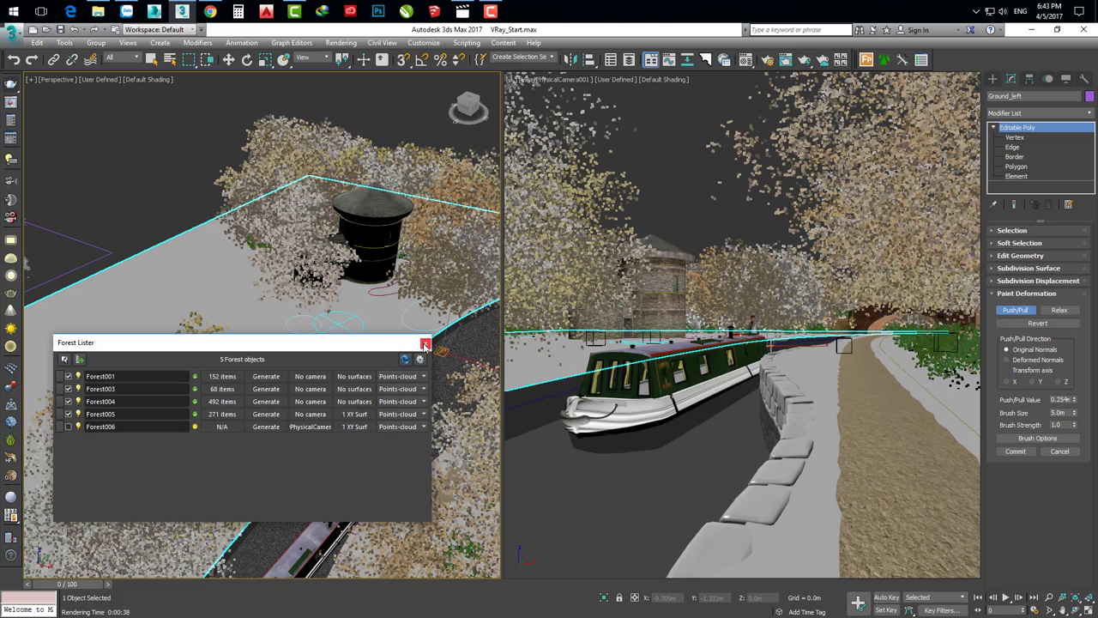
click(425, 344)
middle_drag(386, 344, 411, 343)
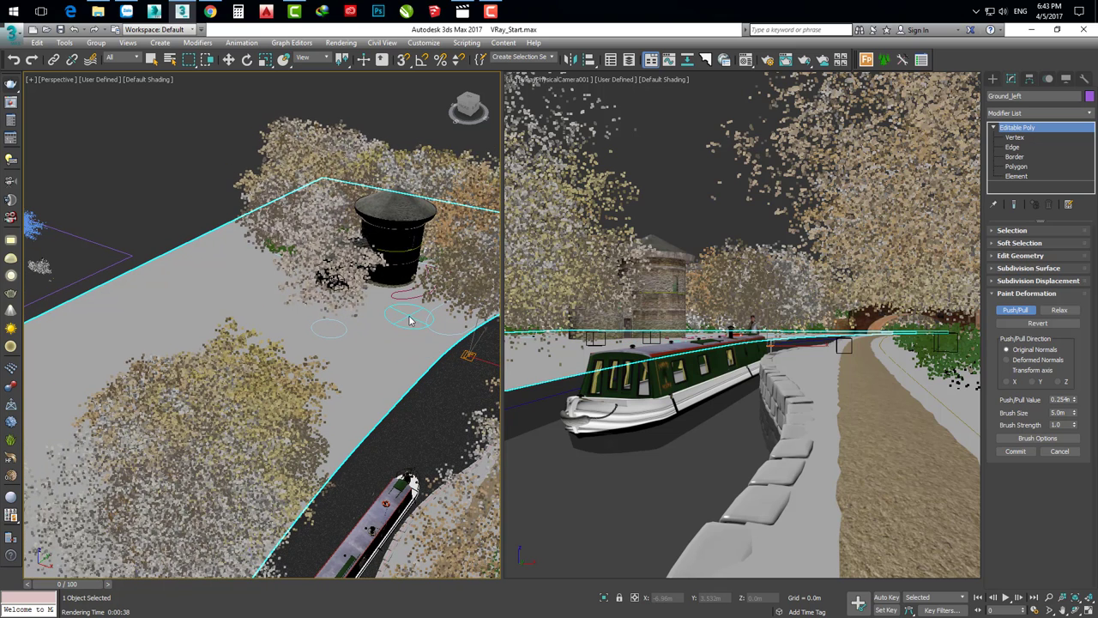
drag(412, 316, 365, 369)
mouse_move(364, 369)
alt+middle_down()
mouse_move(328, 347)
mouse_move(357, 334)
mouse_move(367, 344)
alt+middle_up()
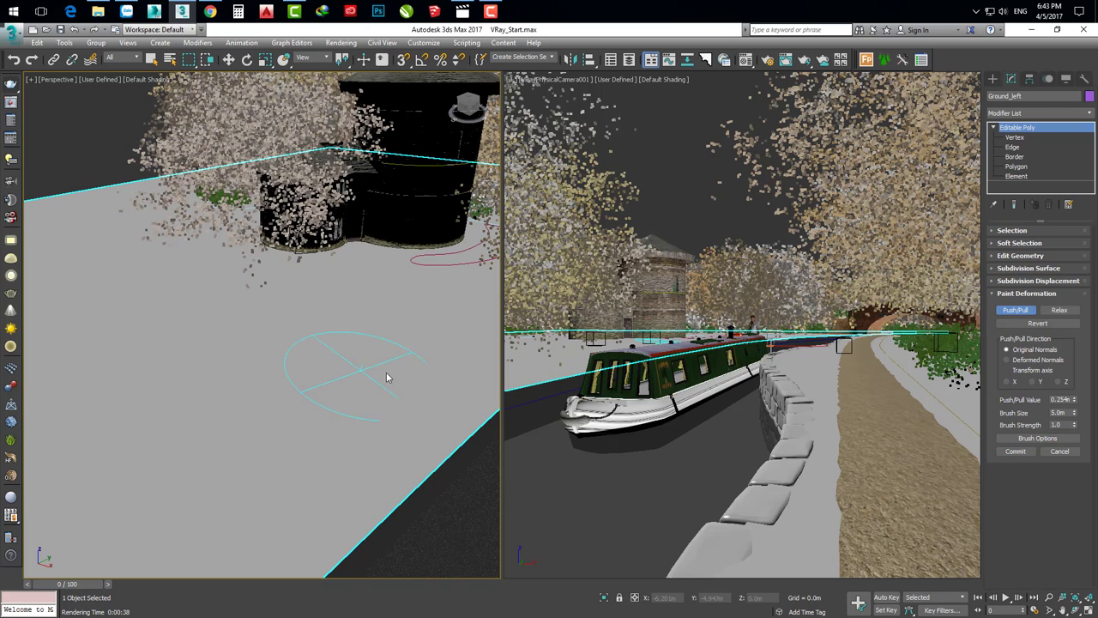
Switch the push direction to Transform axis Z and raise ridges along the bank
click(1059, 382)
drag(346, 409, 262, 425)
scroll(318, 373, down, 2)
scroll(369, 317, down, 2)
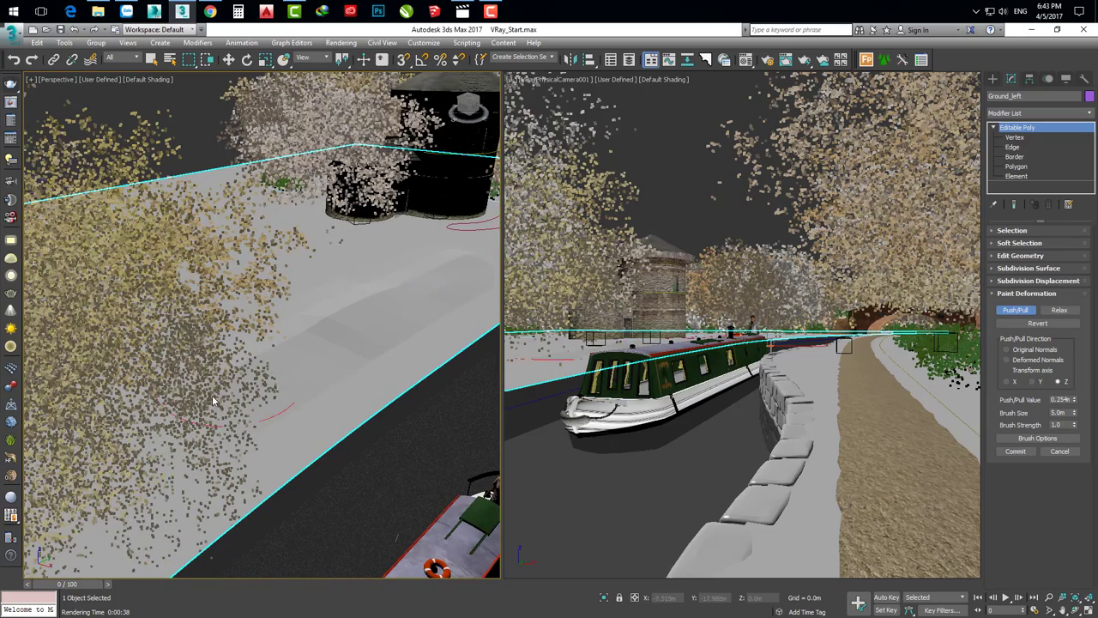
mouse_move(257, 365)
alt+middle_down()
mouse_move(290, 350)
mouse_move(260, 352)
mouse_move(269, 394)
mouse_move(331, 307)
alt+middle_up()
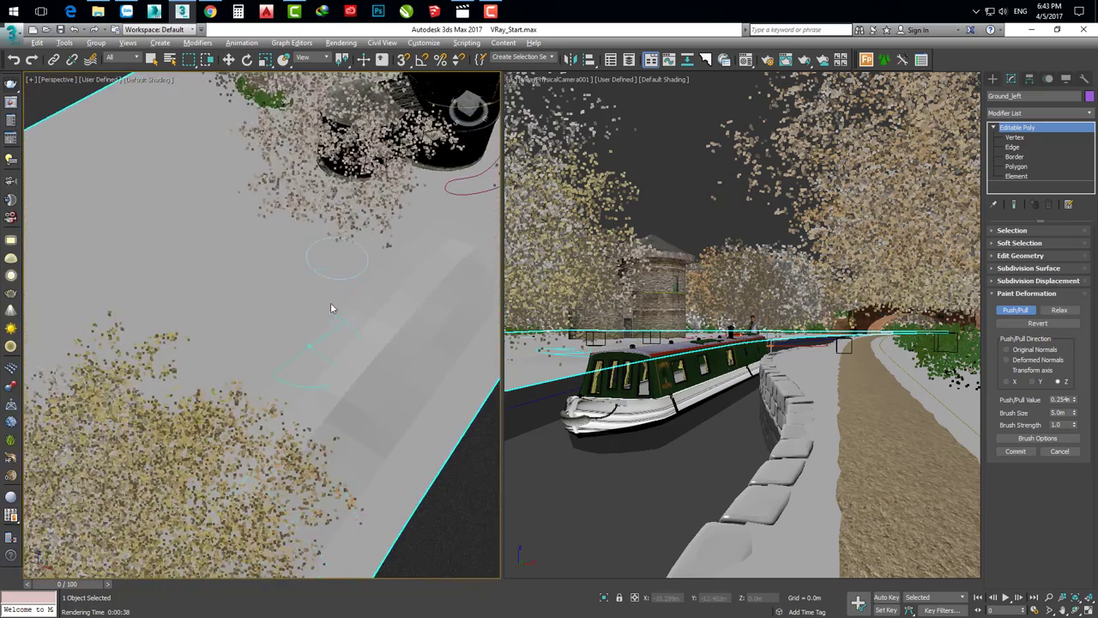
drag(447, 243, 316, 331)
Orbit and zoom to review the sculpted bank from above, framing the tower and canal
mouse_move(246, 374)
alt+middle_down()
mouse_move(252, 314)
mouse_move(327, 330)
mouse_move(274, 304)
mouse_move(363, 168)
alt+middle_up()
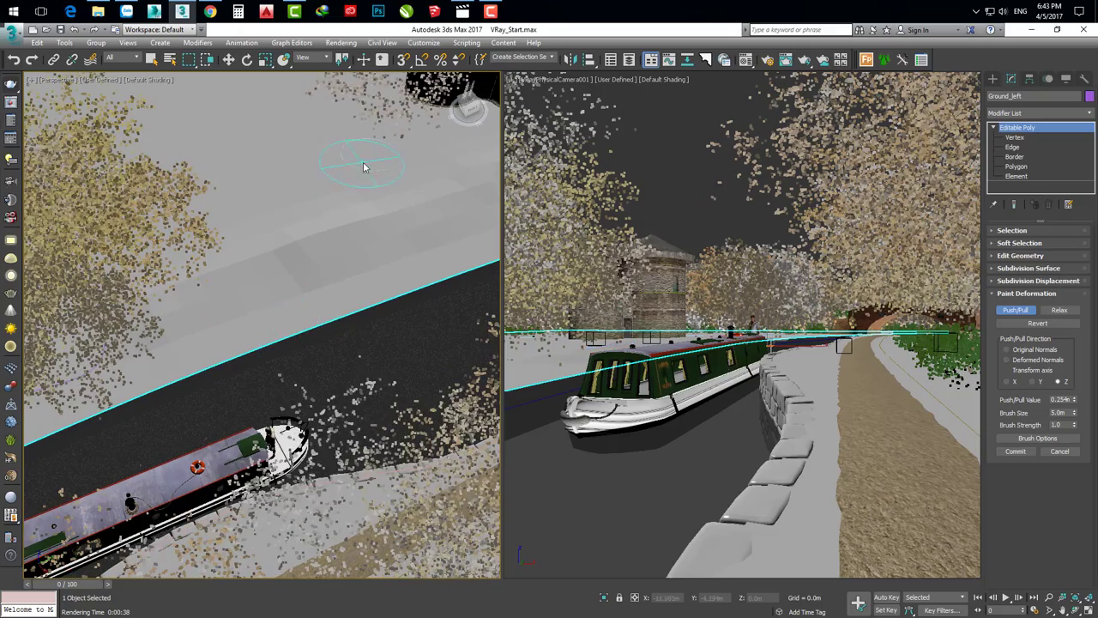
alt+middle_drag(220, 236, 289, 221)
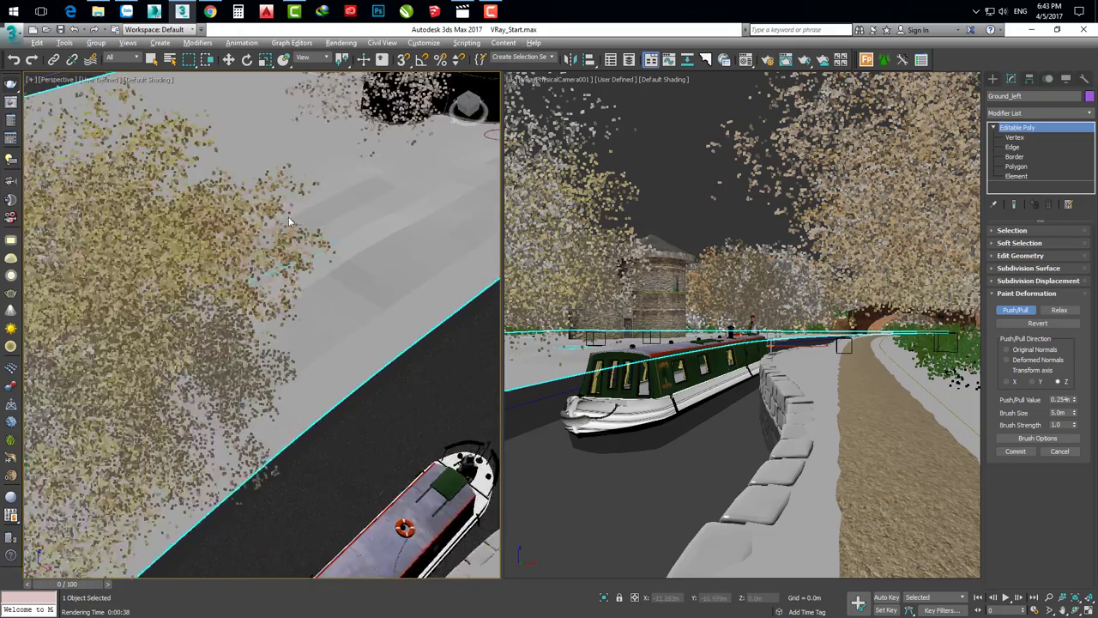
scroll(309, 274, up, 3)
scroll(363, 225, up, 3)
scroll(378, 208, up, 2)
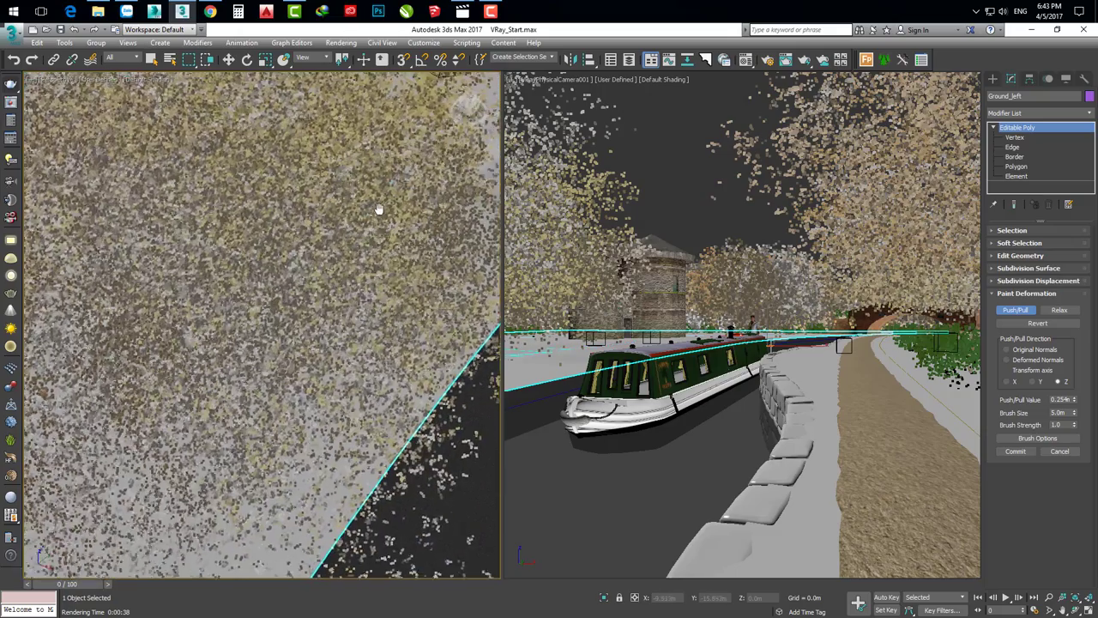
scroll(378, 209, down, 2)
scroll(313, 283, down, 2)
scroll(312, 283, down, 3)
scroll(337, 314, up, 2)
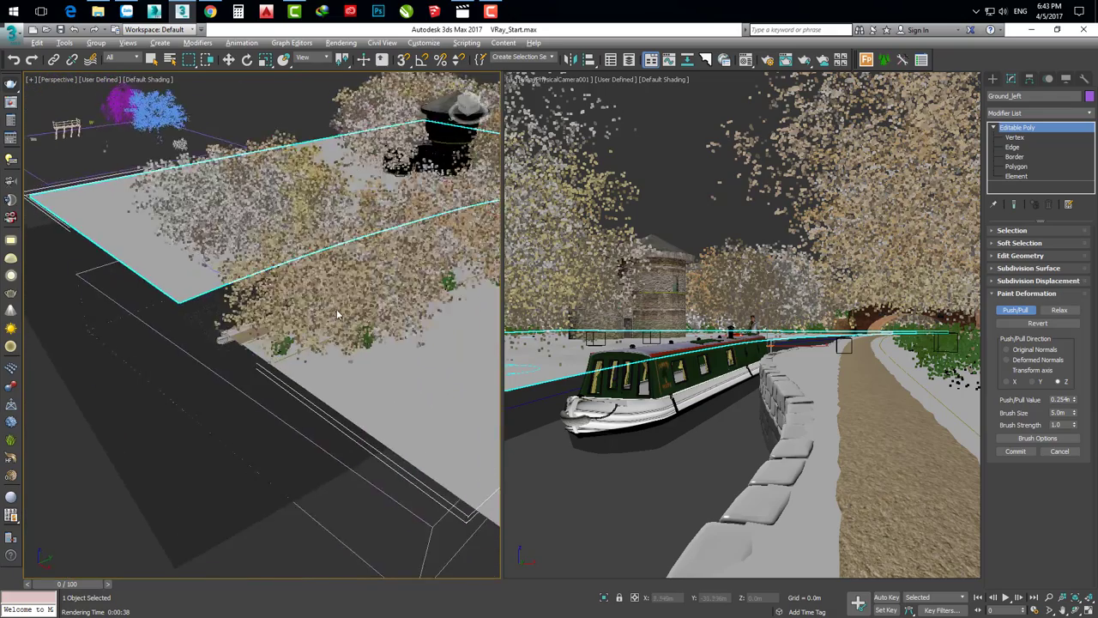
alt+middle_drag(337, 312, 345, 339)
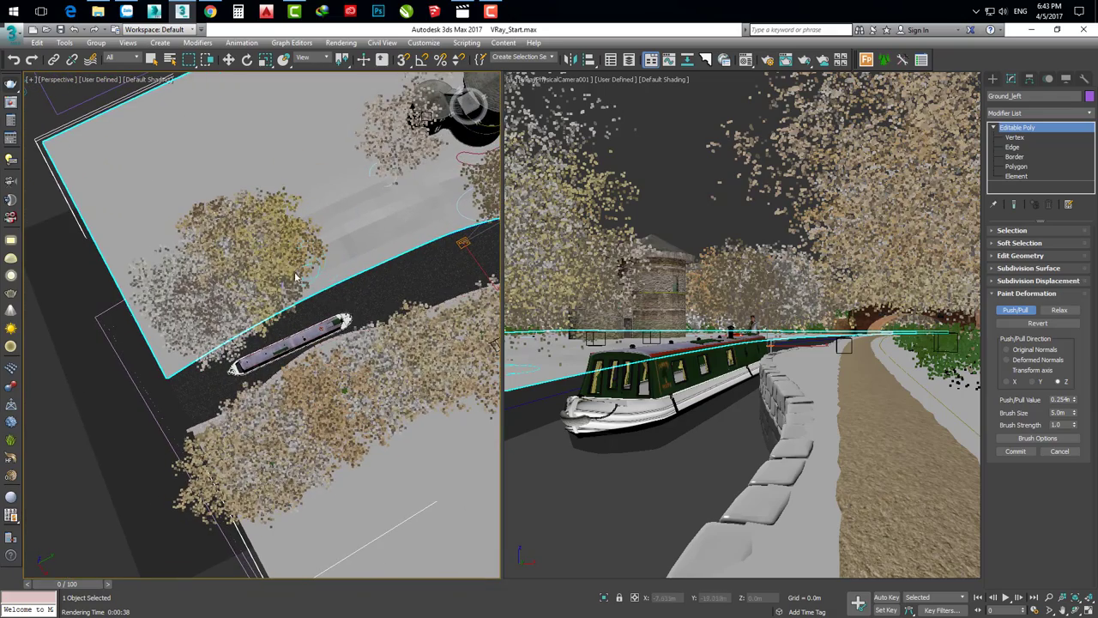
alt+middle_drag(283, 311, 290, 306)
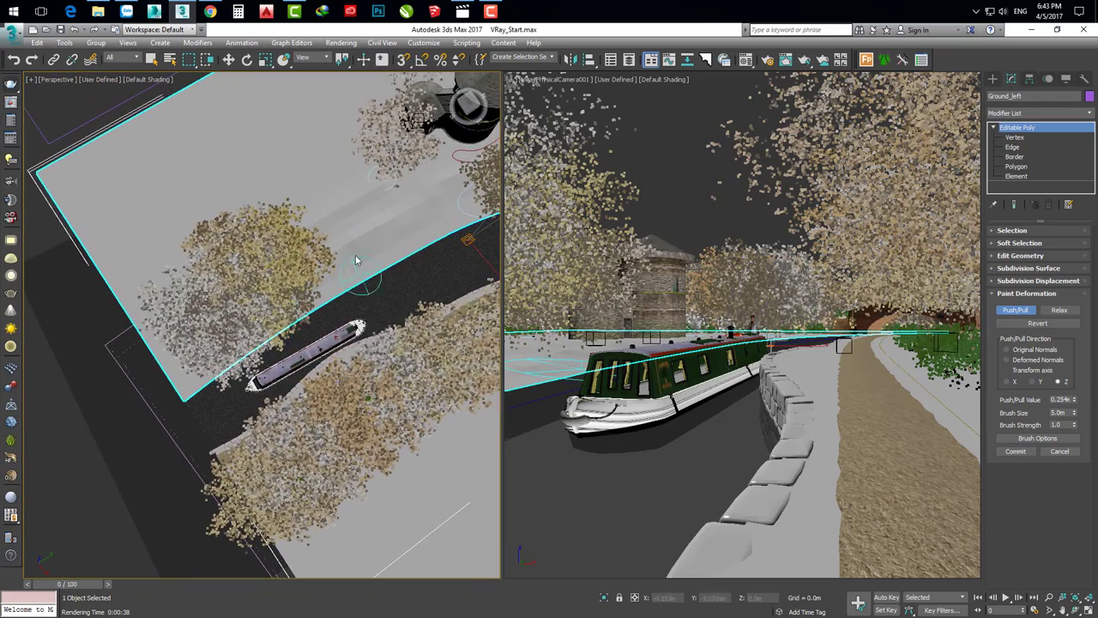
mouse_move(356, 260)
alt+middle_down()
mouse_move(303, 377)
mouse_move(360, 352)
alt+middle_up()
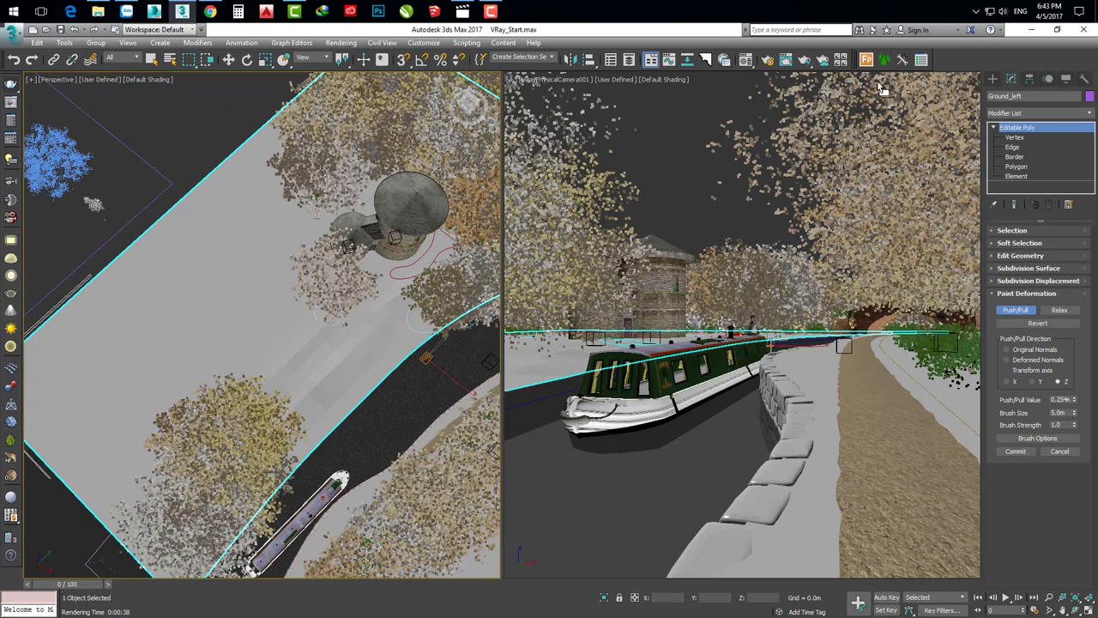
Refresh the grass via the Forest Lister, inspect the path, and exit Push/Pull with W
click(923, 59)
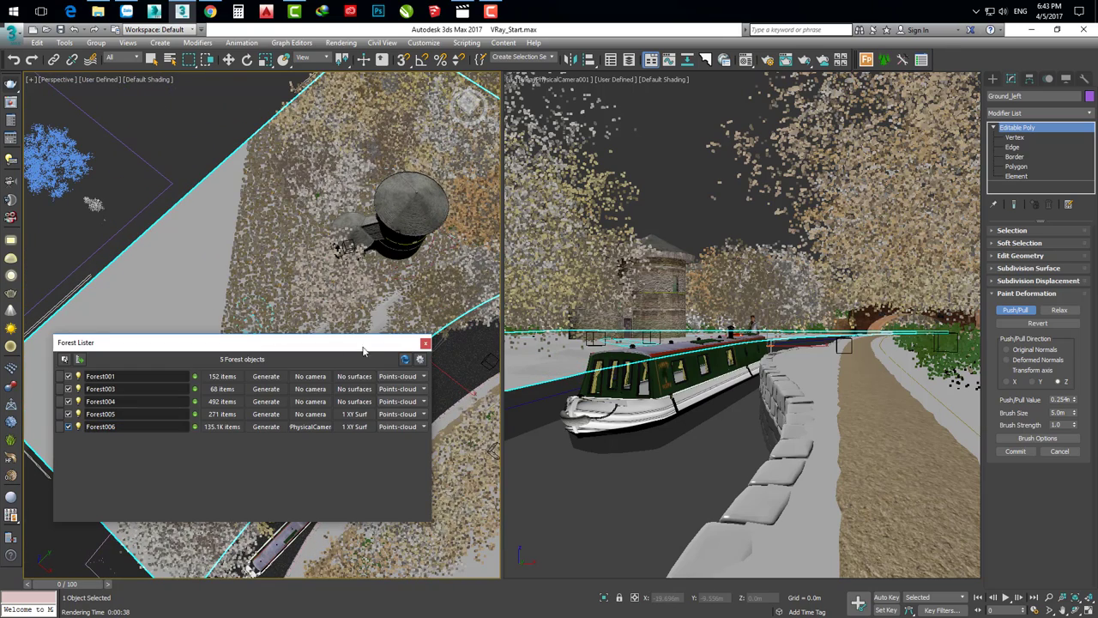
click(425, 347)
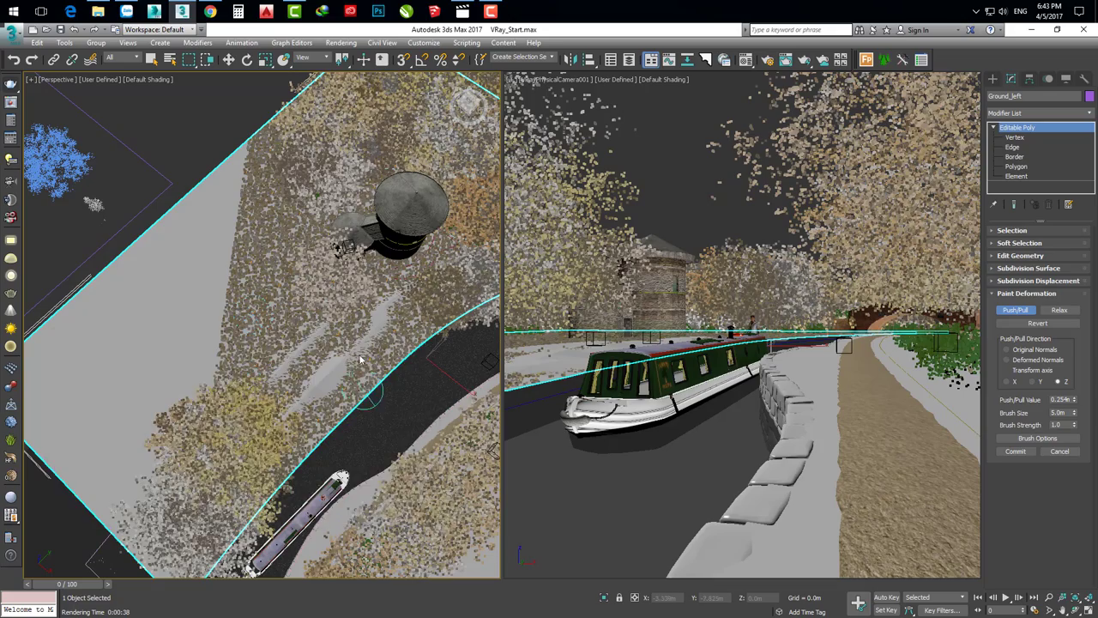
scroll(365, 390, up, 2)
scroll(365, 390, up, 1)
scroll(360, 386, up, 1)
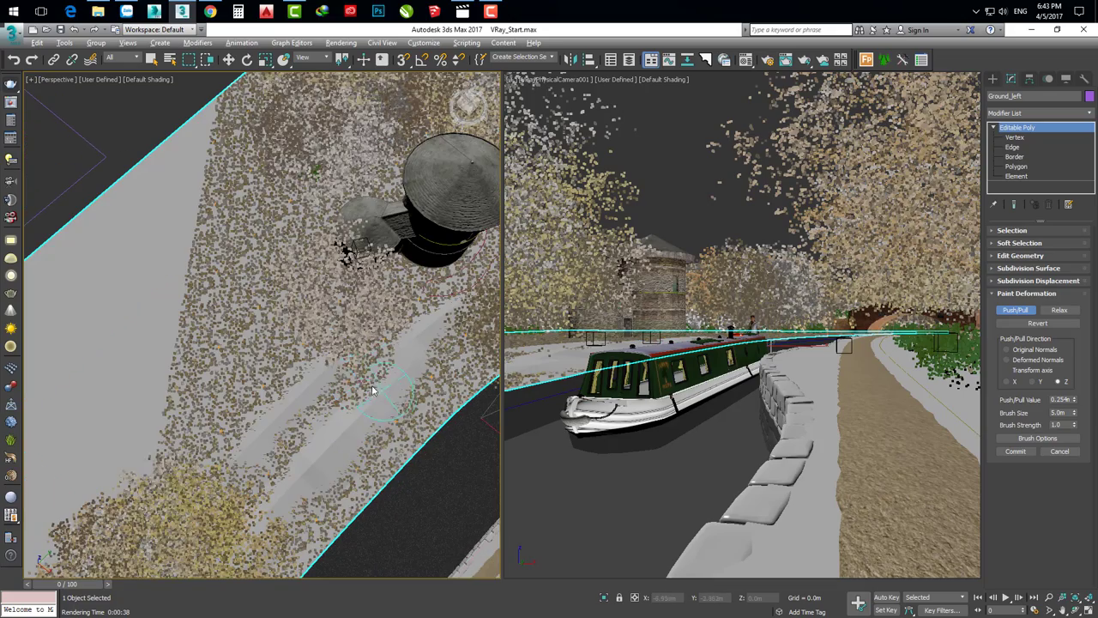
mouse_move(372, 390)
alt+middle_down()
mouse_move(359, 392)
mouse_move(381, 394)
alt+middle_up()
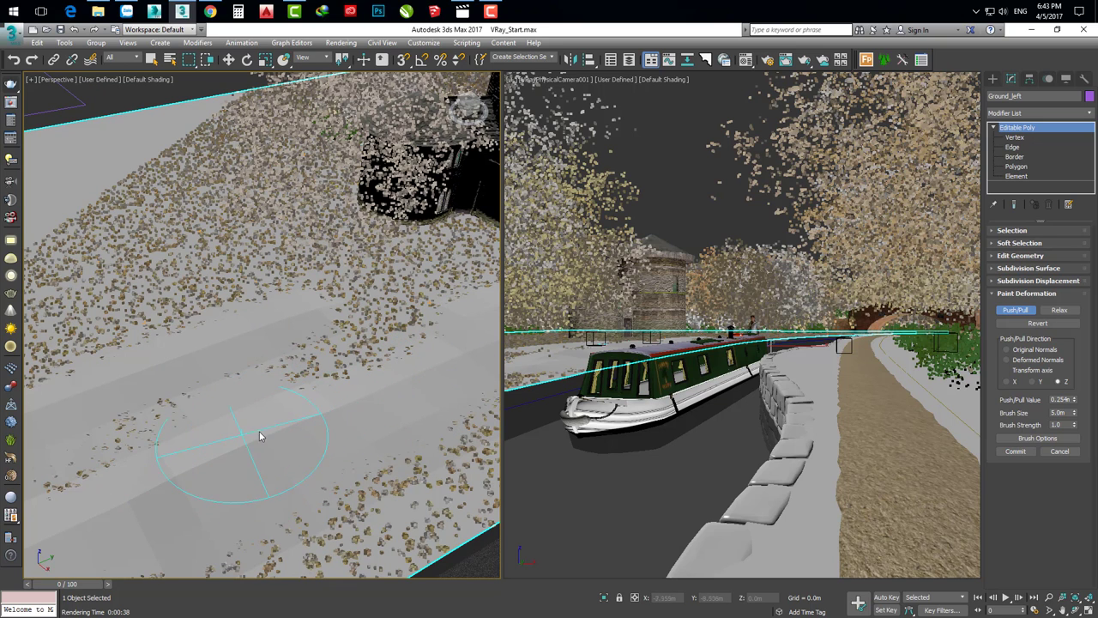
mouse_move(295, 421)
alt+middle_down()
mouse_move(328, 392)
mouse_move(308, 369)
mouse_move(295, 377)
alt+middle_up()
key(w)
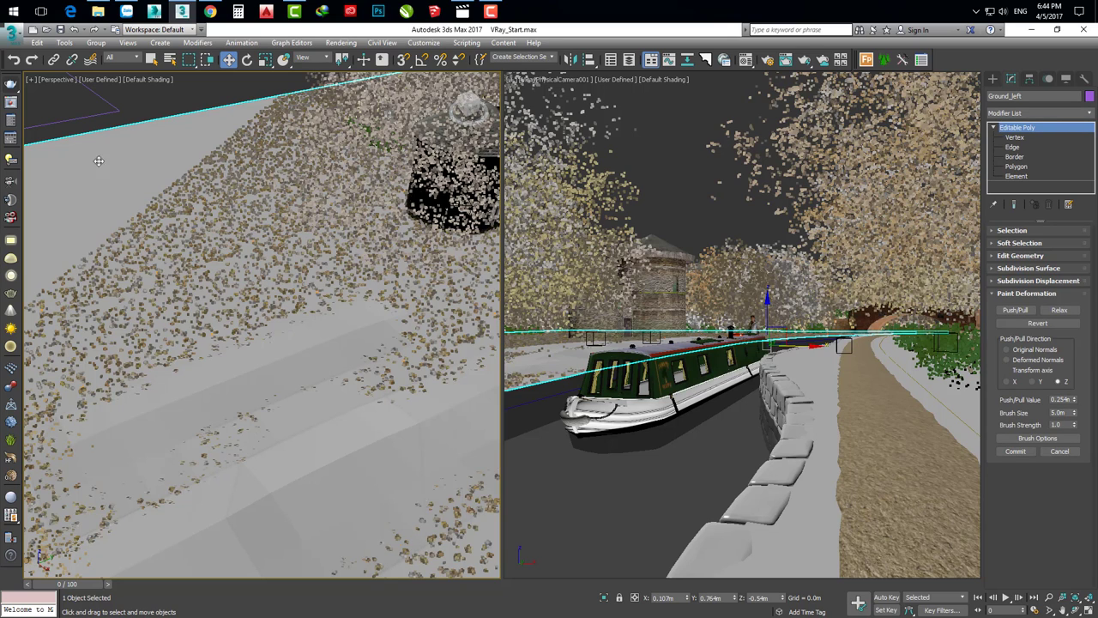
Add a Smooth modifier above Editable Poly on Ground_left
click(1051, 114)
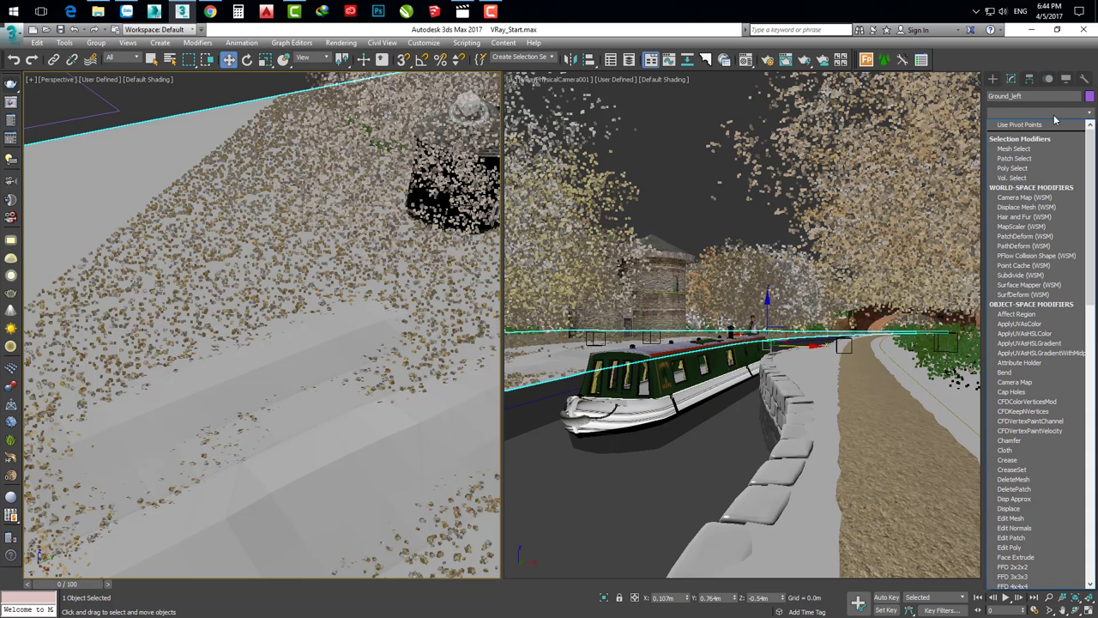
key(s)
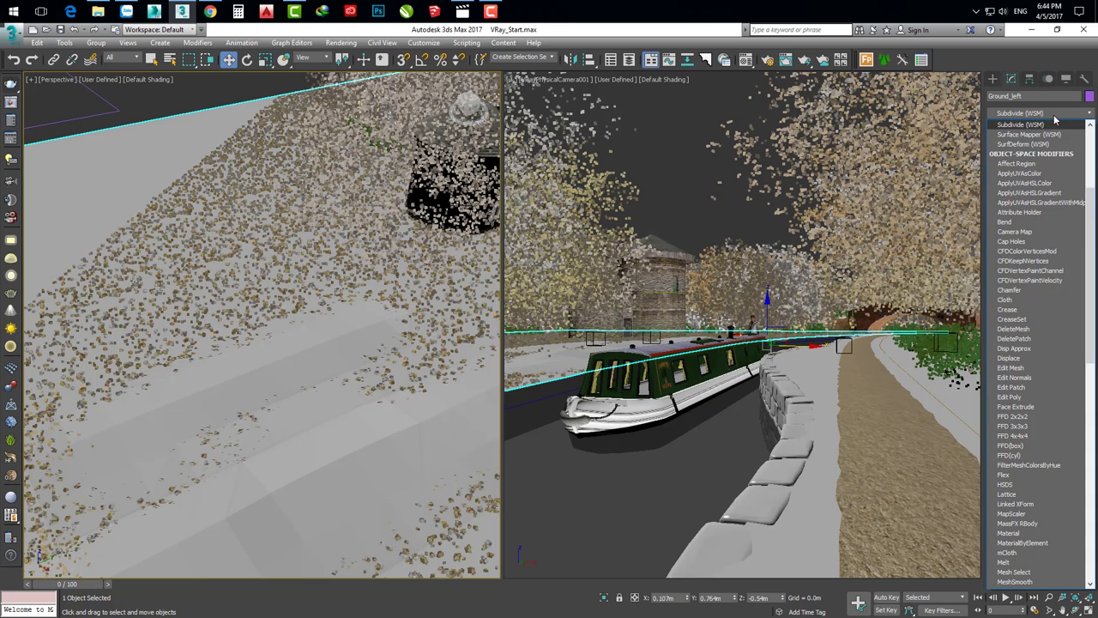
key(s)
key(m)
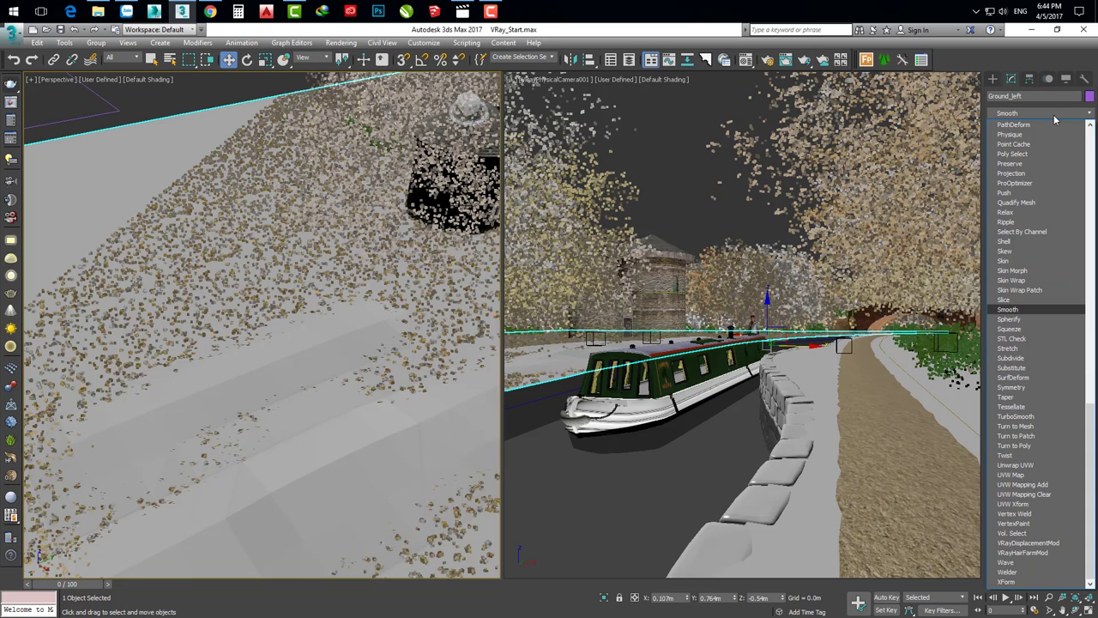
click(1038, 307)
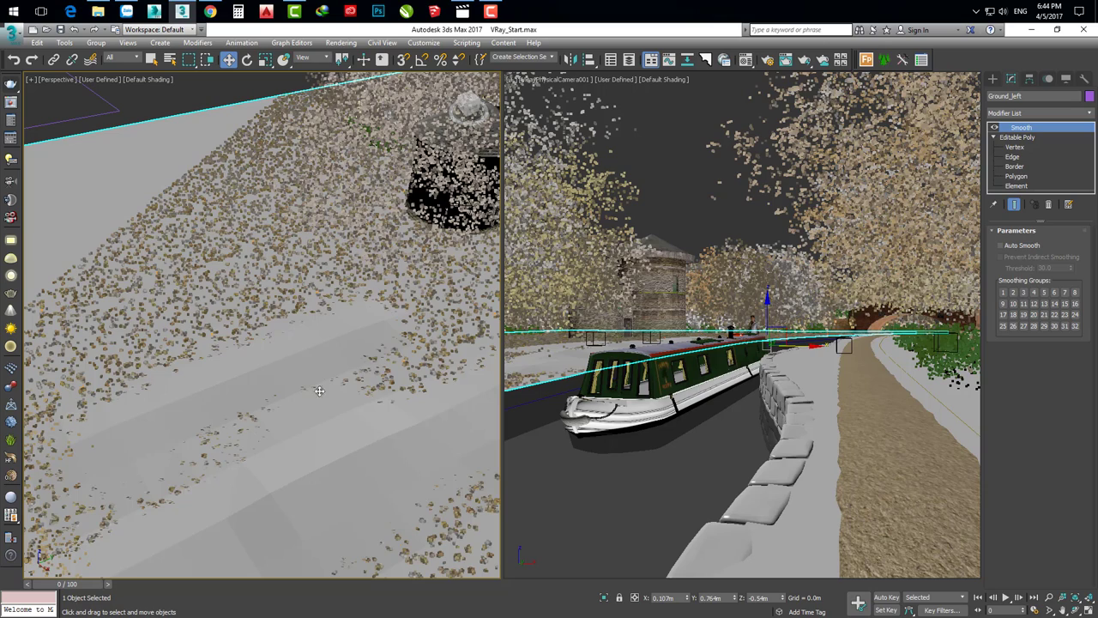
middle_drag(332, 368, 376, 332)
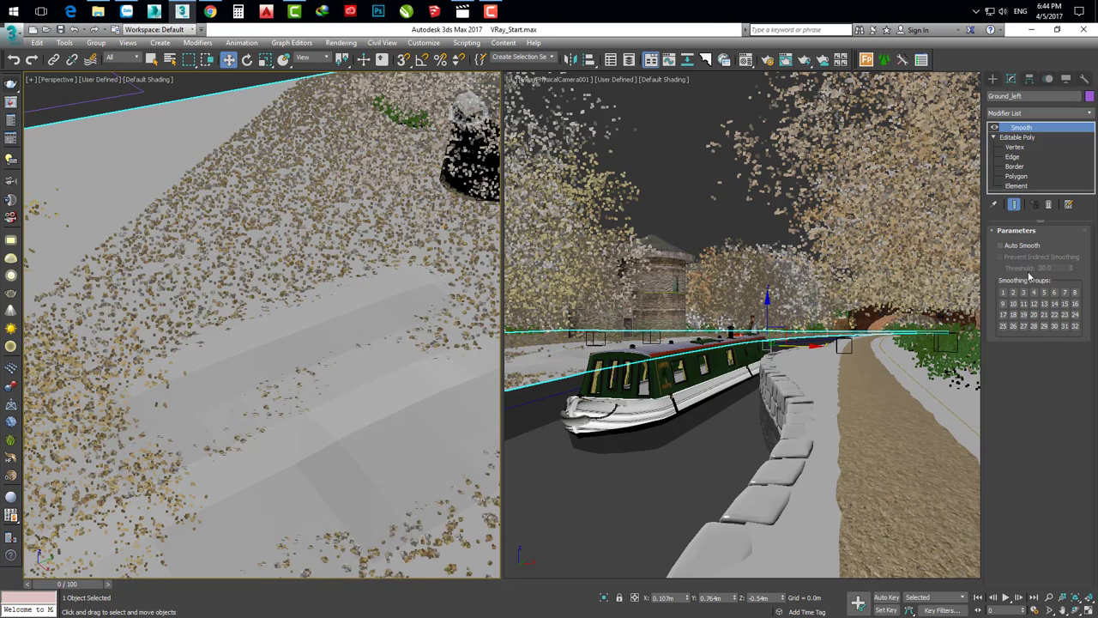
Enable Auto Smooth at threshold 30.0 and check the smoothed ground in wireframe
click(1001, 246)
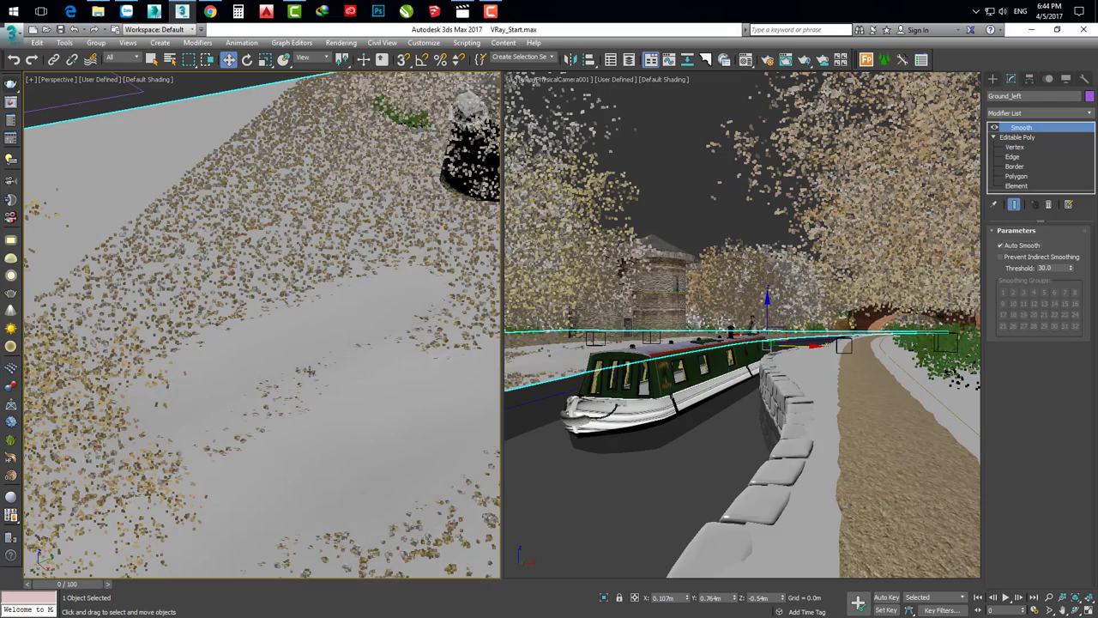
mouse_move(314, 351)
middle_down()
mouse_move(331, 242)
mouse_move(304, 360)
mouse_move(289, 245)
mouse_move(390, 377)
middle_up()
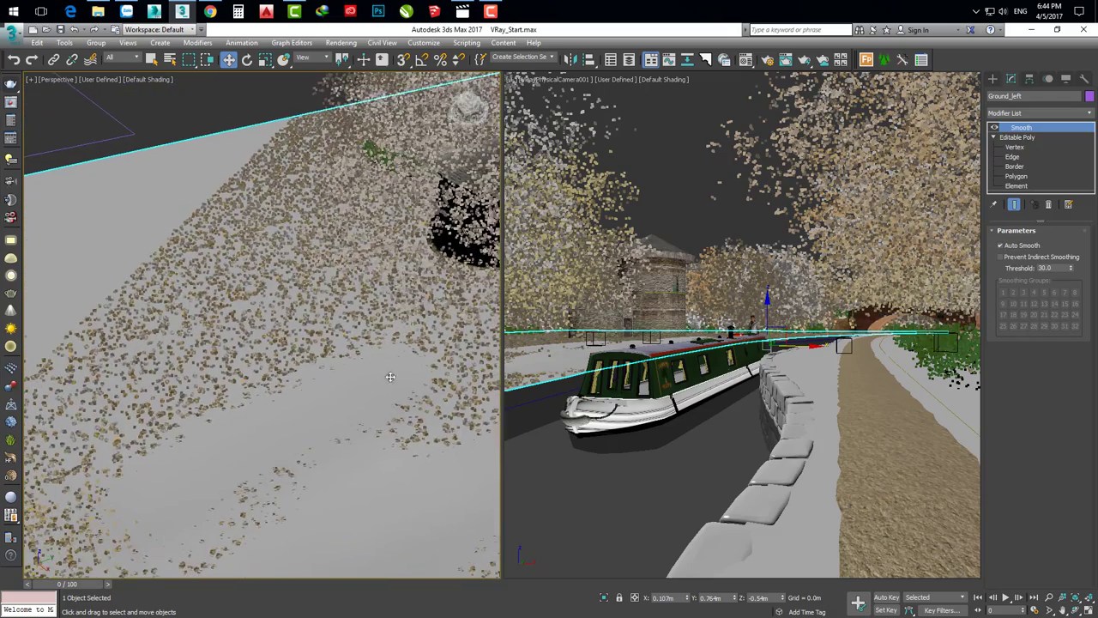
mouse_move(323, 385)
middle_down()
mouse_move(319, 247)
mouse_move(372, 311)
middle_up()
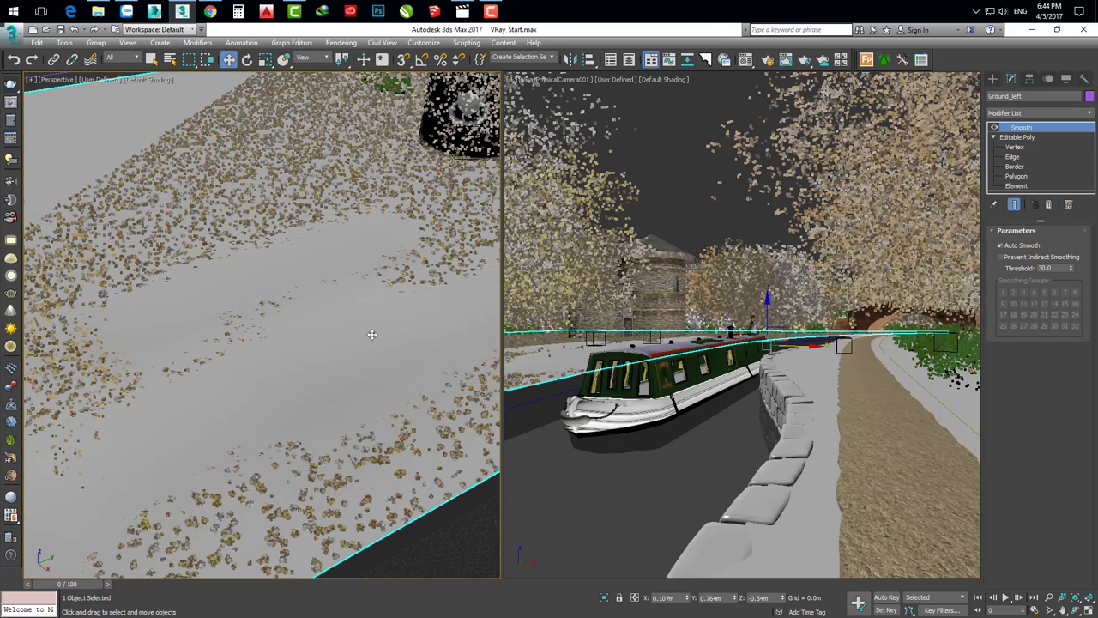
middle_drag(317, 288, 318, 417)
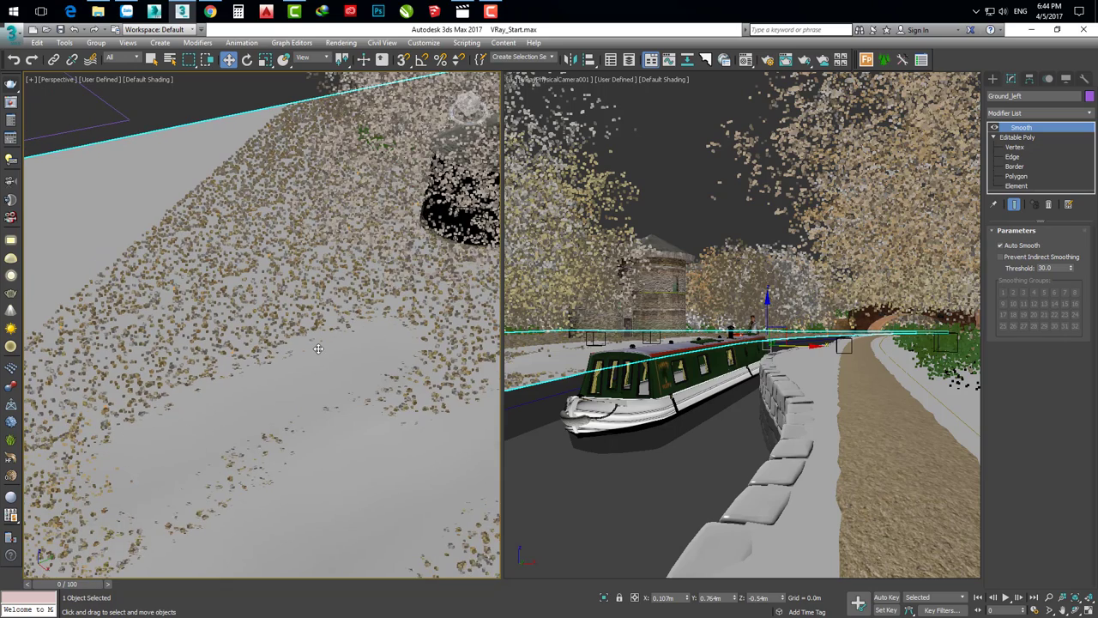
key(F3)
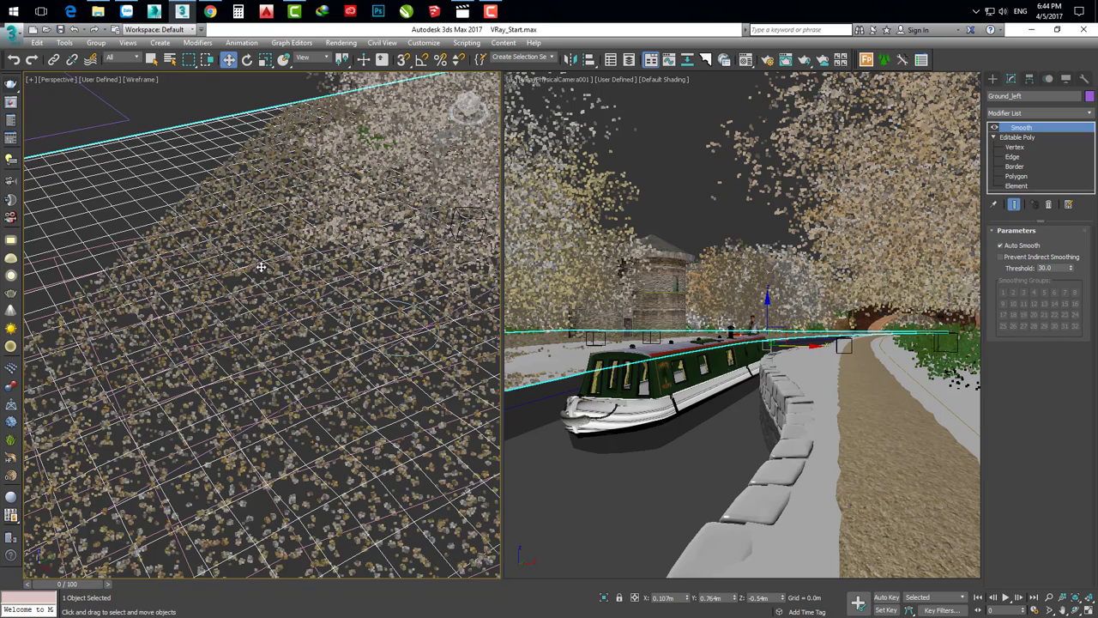
Select the Forest006 grass scatter and restore shaded display in the viewports
click(244, 263)
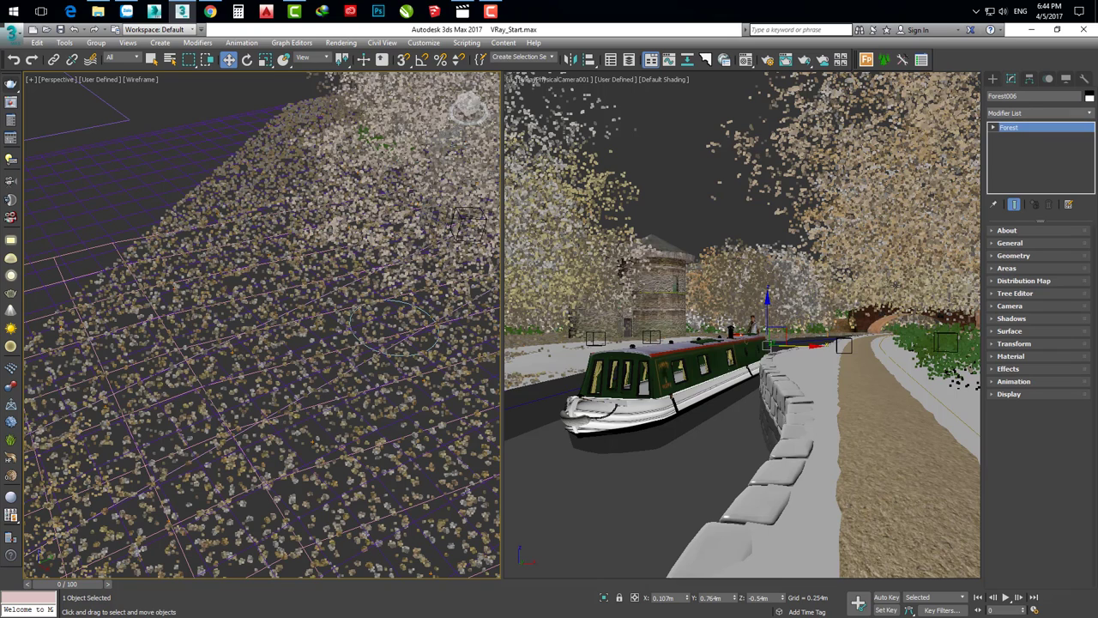
key(F3)
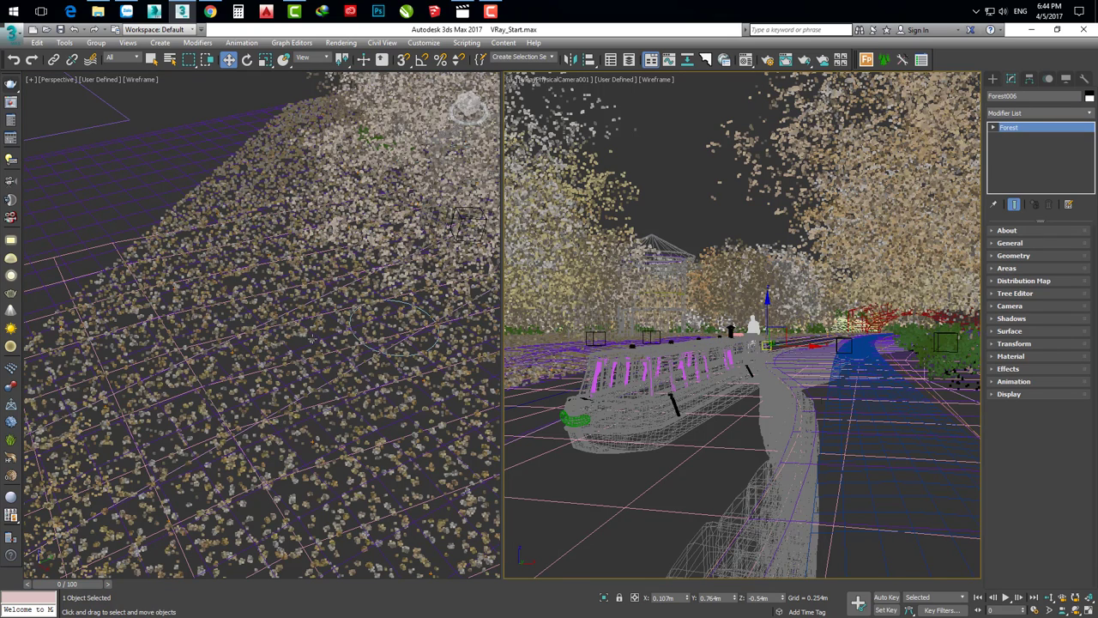
key(F3)
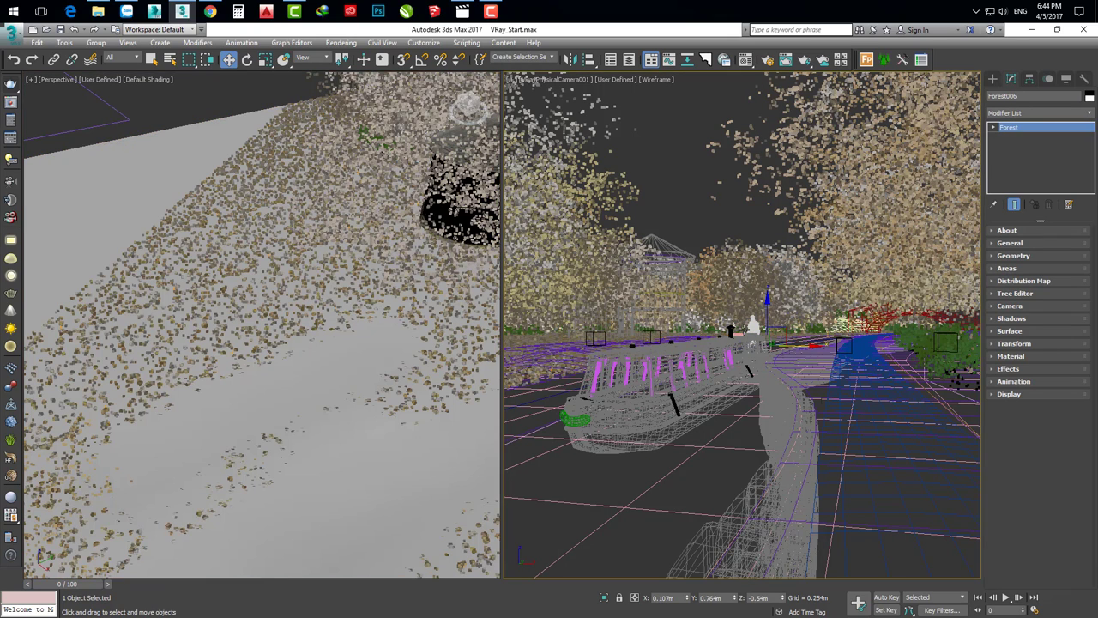
key(F3)
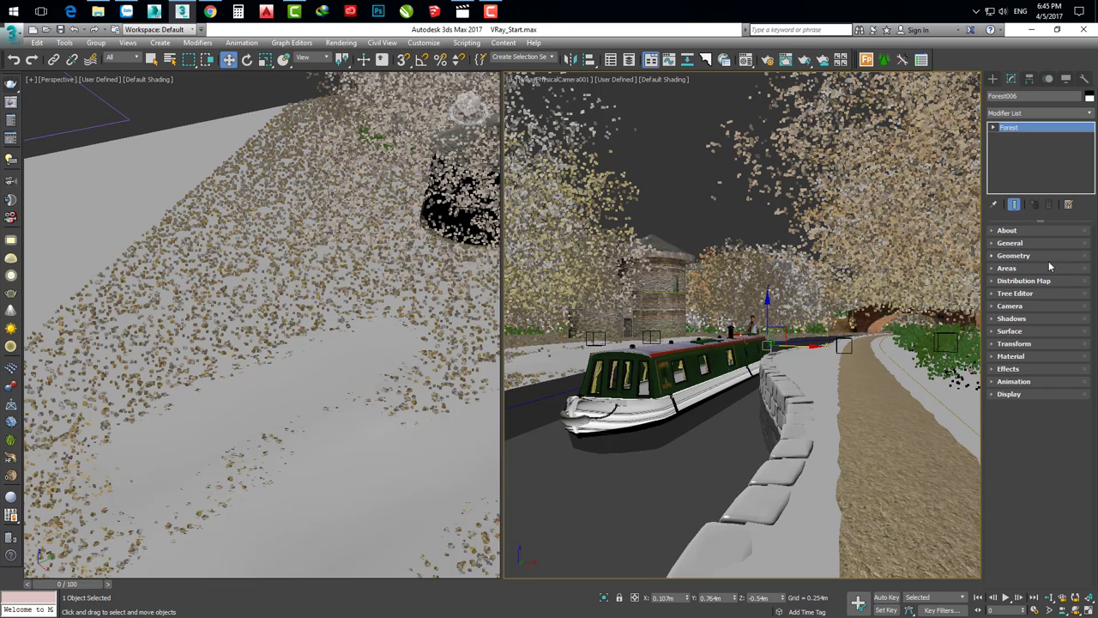
click(1020, 269)
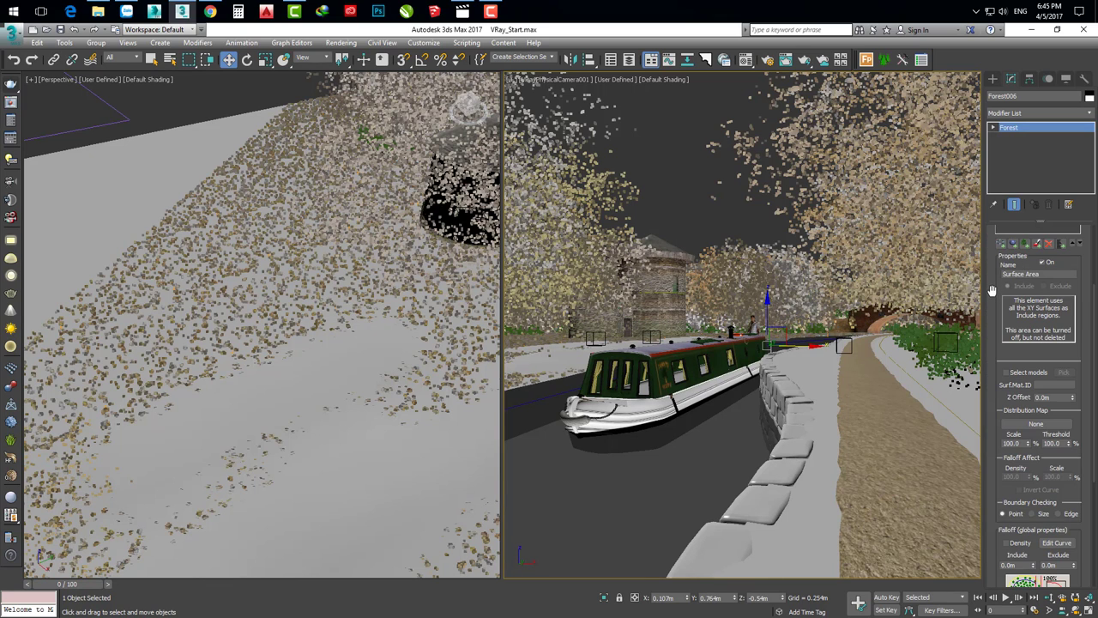
drag(991, 292, 995, 392)
click(1017, 256)
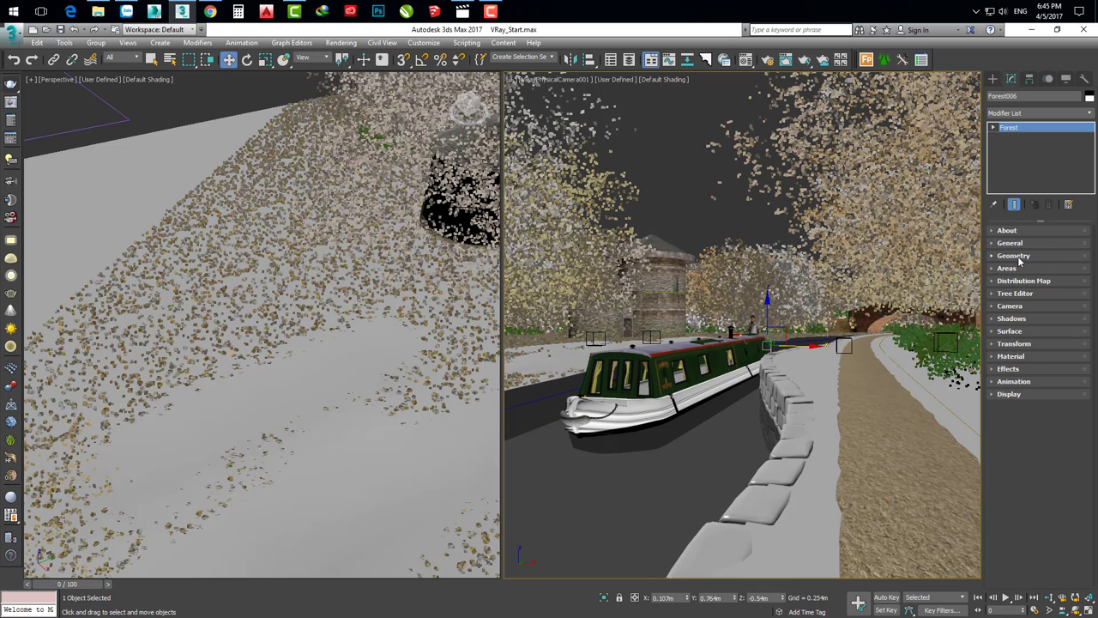
Update Forest006's surface data so grass covers the reshaped Ground_left
click(1018, 333)
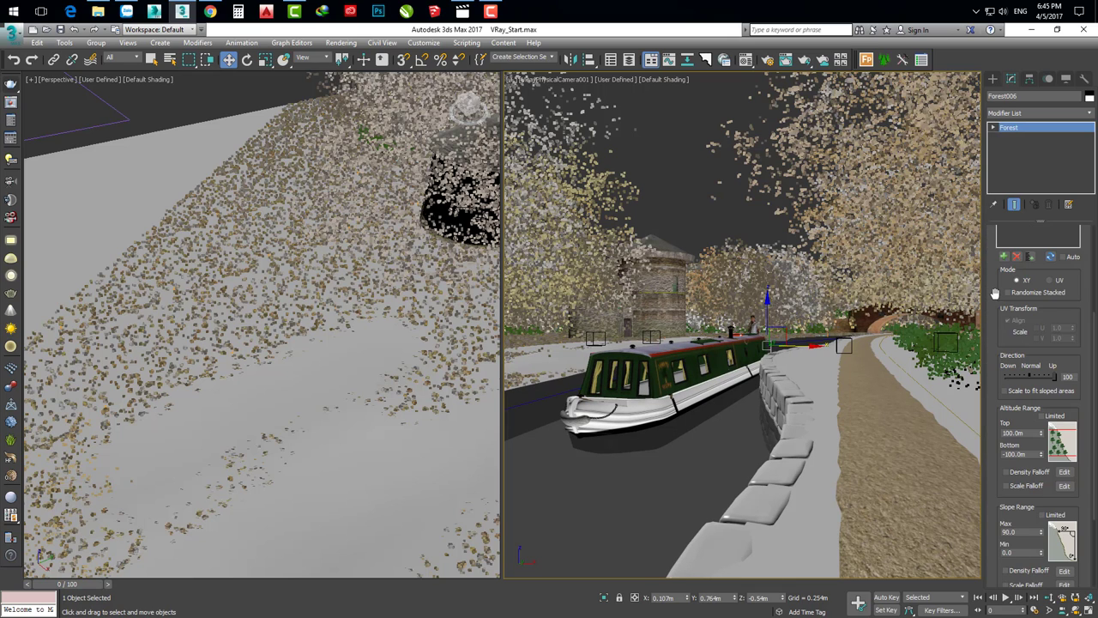
drag(994, 293, 995, 363)
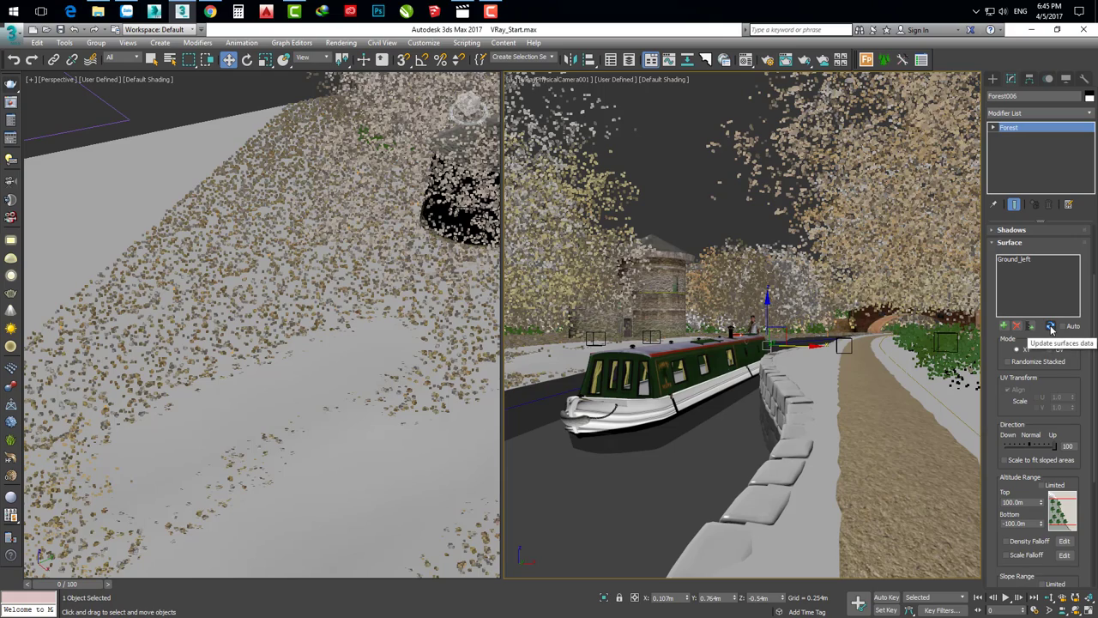
click(1051, 329)
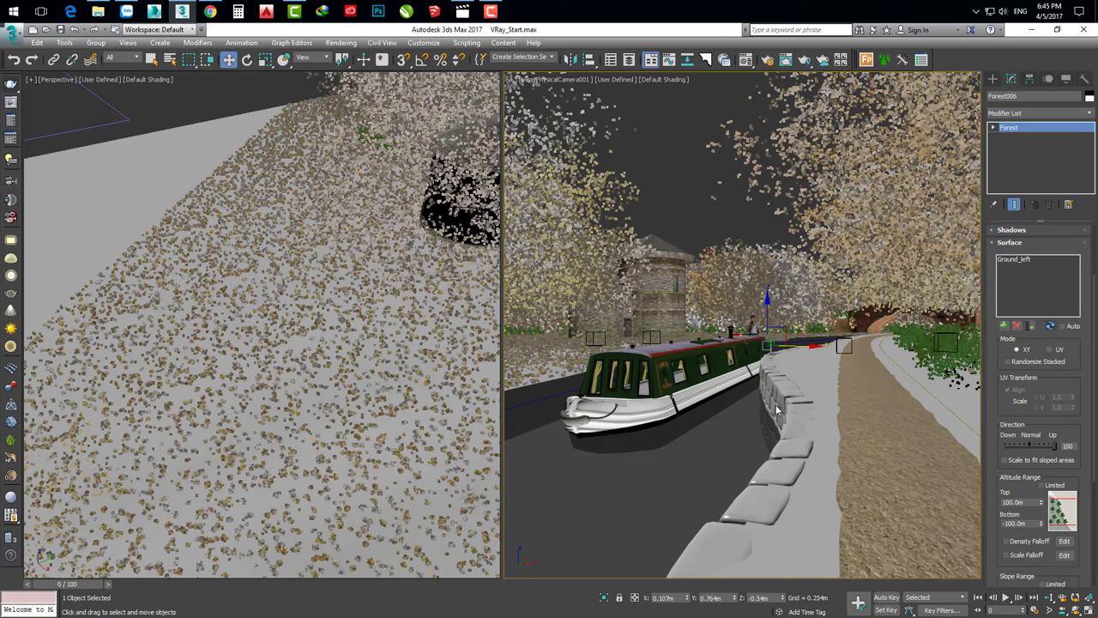
mouse_move(397, 385)
middle_down()
mouse_move(407, 311)
mouse_move(357, 320)
mouse_move(355, 351)
mouse_move(349, 241)
mouse_move(294, 368)
mouse_move(216, 380)
middle_up()
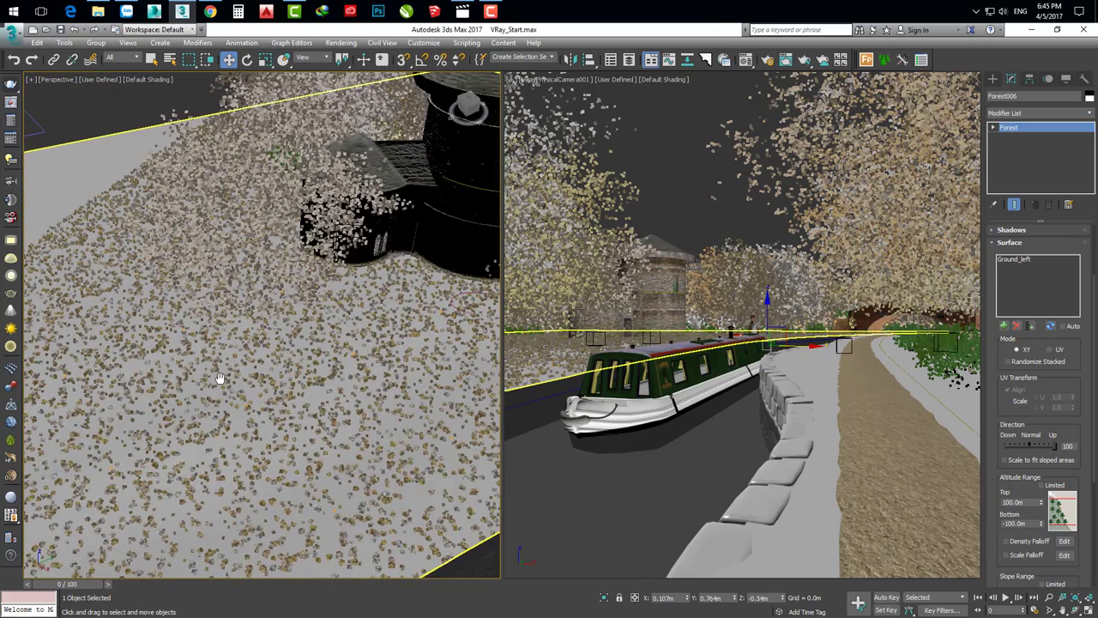
Turn on Auto surface updating for Forest006 and view the whole ground
click(1064, 328)
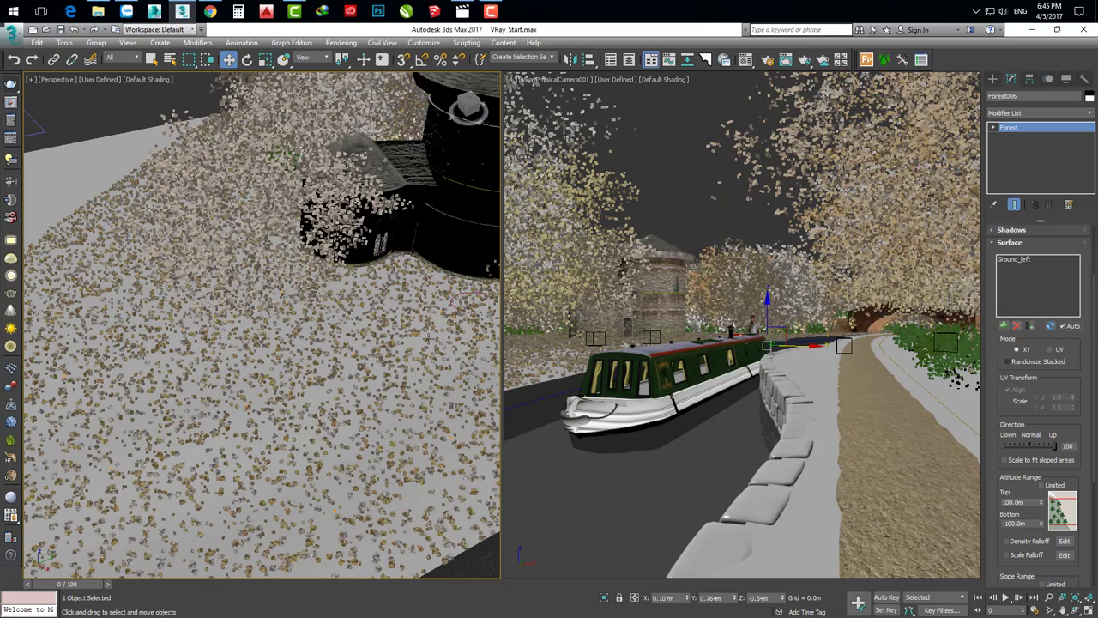
scroll(347, 386, down, 3)
scroll(314, 358, down, 3)
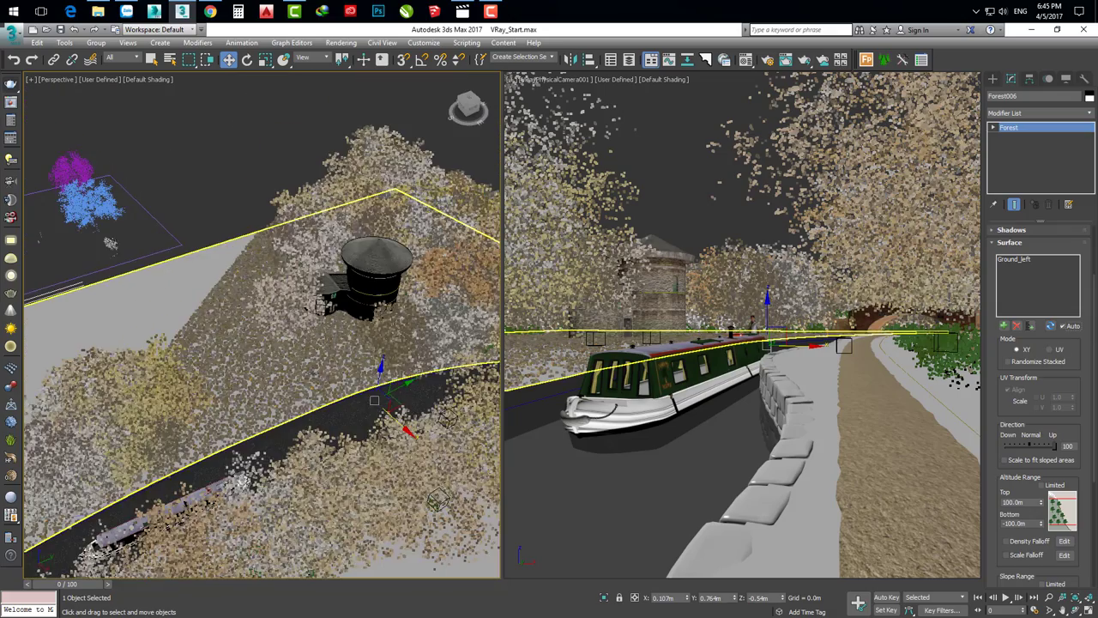
mouse_move(313, 374)
alt+middle_down()
mouse_move(317, 454)
mouse_move(304, 350)
mouse_move(345, 371)
mouse_move(258, 351)
alt+middle_up()
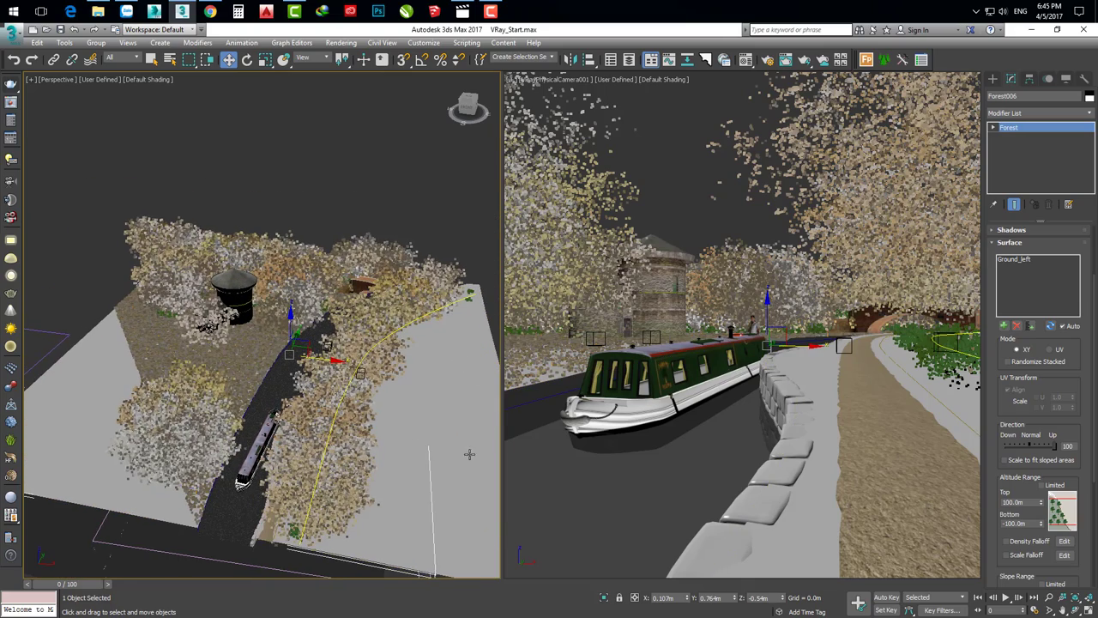
Clone Forest006 as a copy named Forest007 and select Ground_left in its surface list
alt+middle_drag(180, 339, 166, 336)
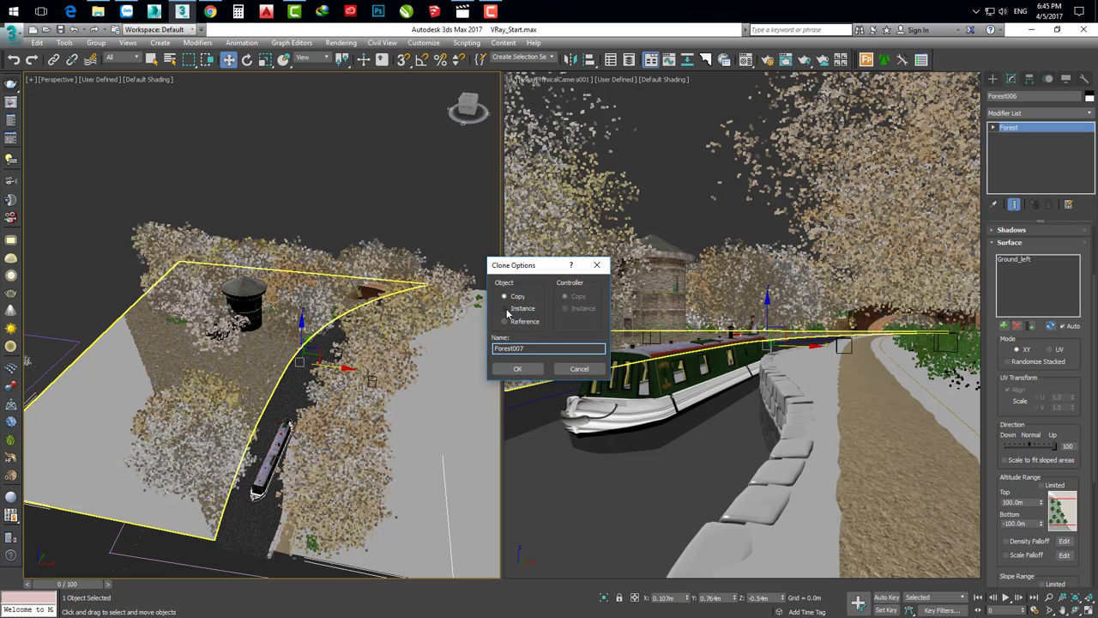
click(514, 370)
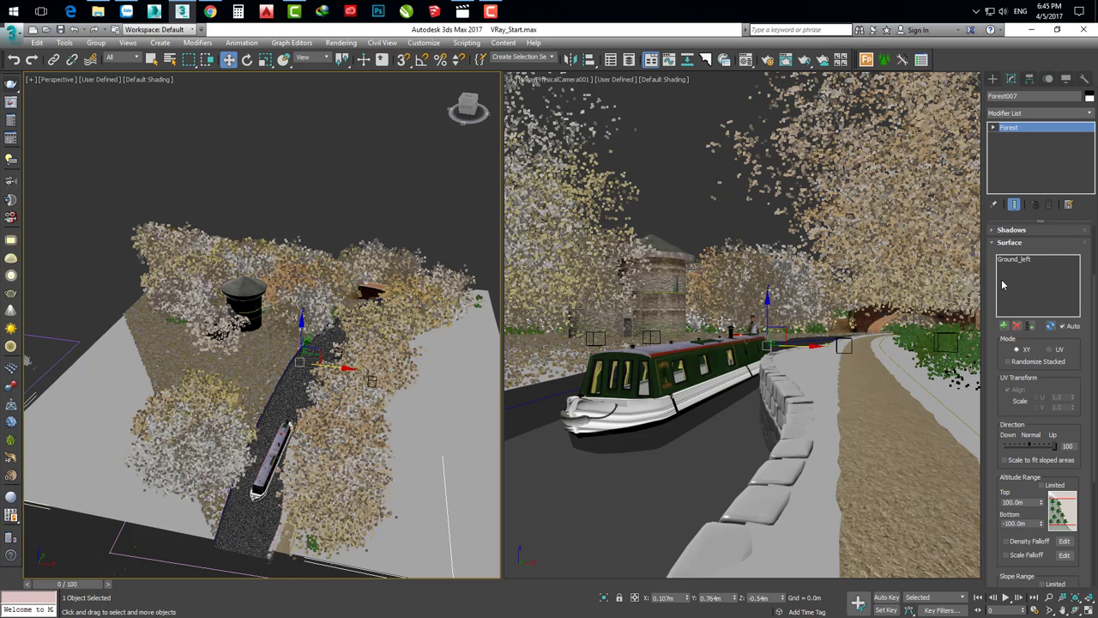
scroll(1029, 307, up, 2)
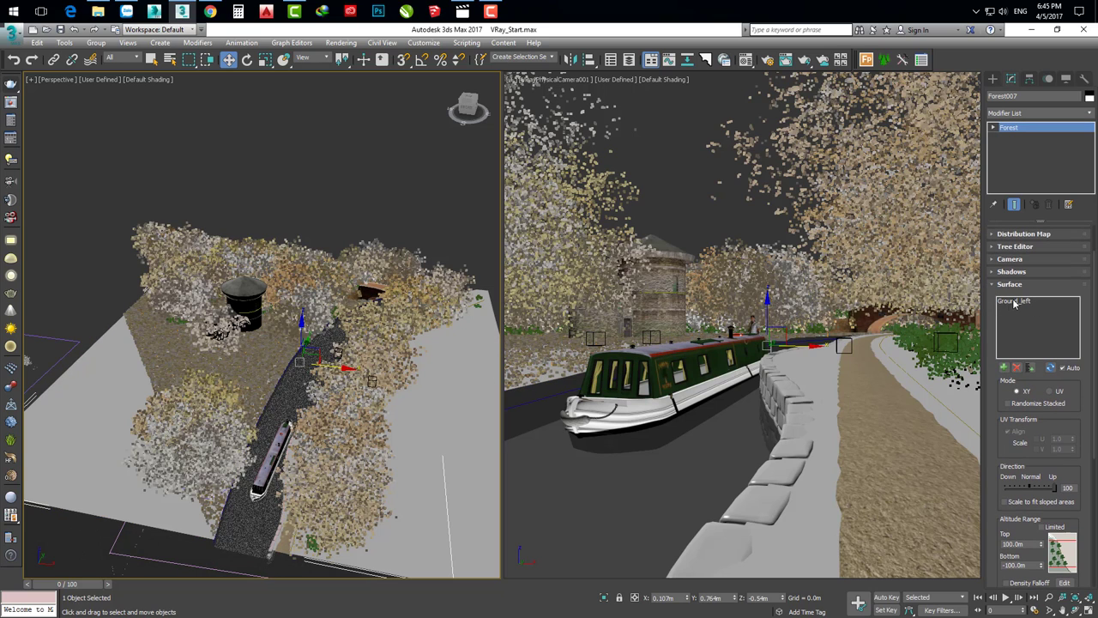
click(1014, 302)
Replace Ground_left with Ground_Right as Forest007's surface and orbit to check the right bank
click(1017, 367)
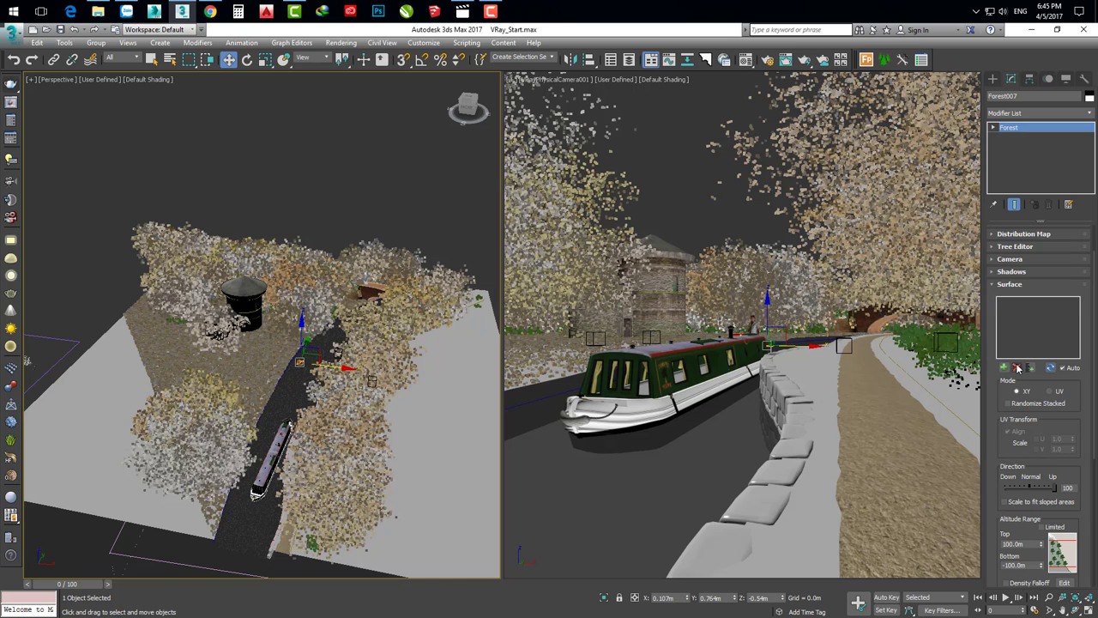
click(1004, 367)
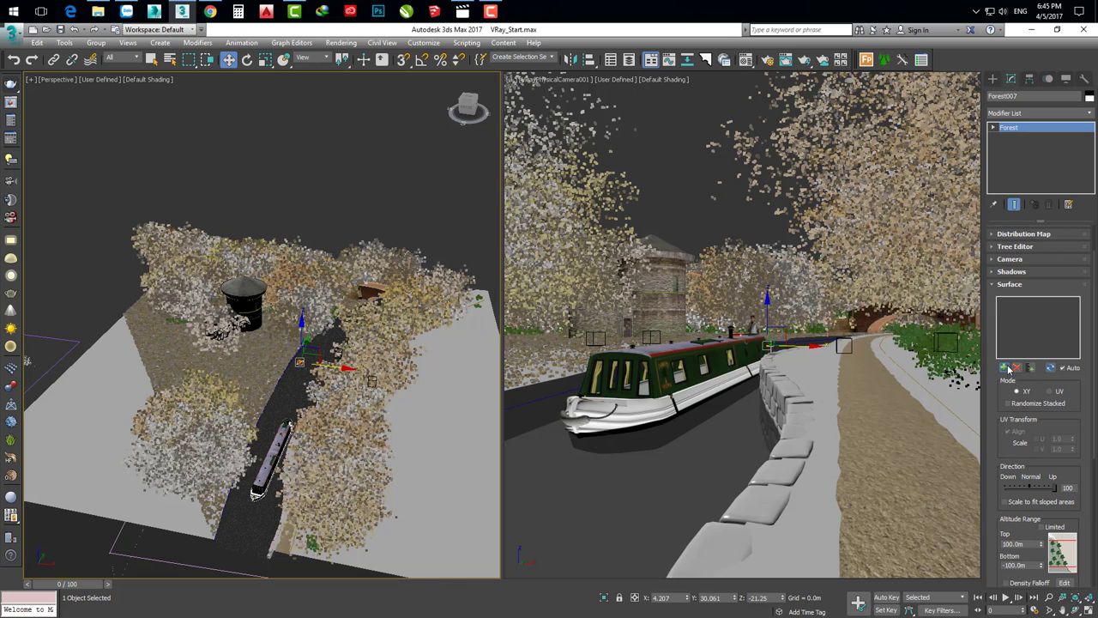
click(470, 431)
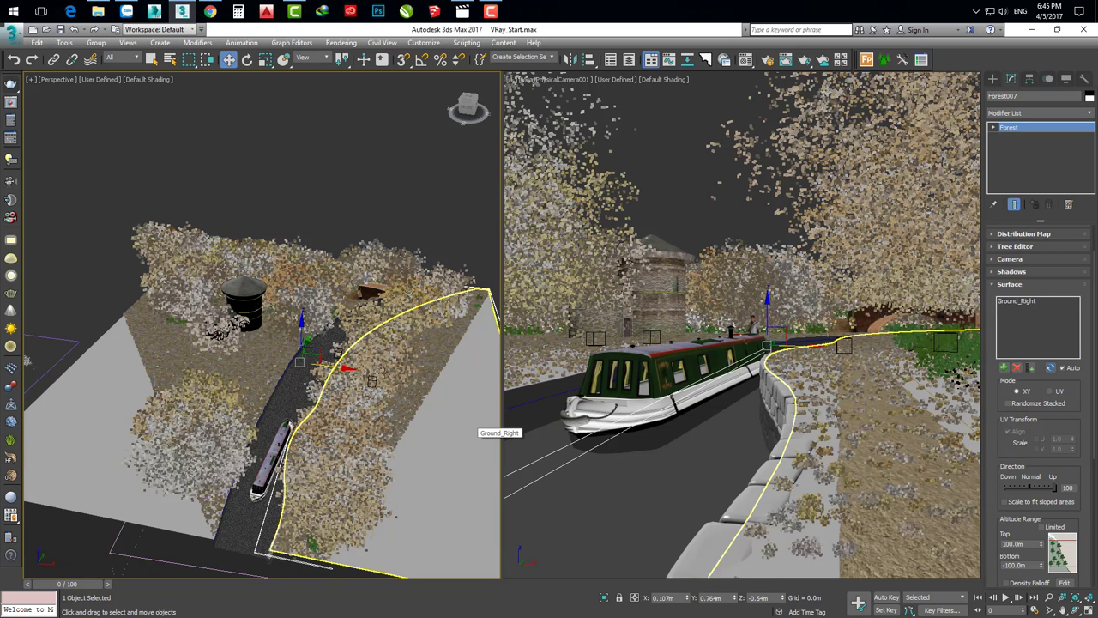
mouse_move(469, 431)
alt+middle_down()
mouse_move(300, 461)
mouse_move(296, 488)
mouse_move(379, 411)
mouse_move(386, 433)
mouse_move(363, 371)
alt+middle_up()
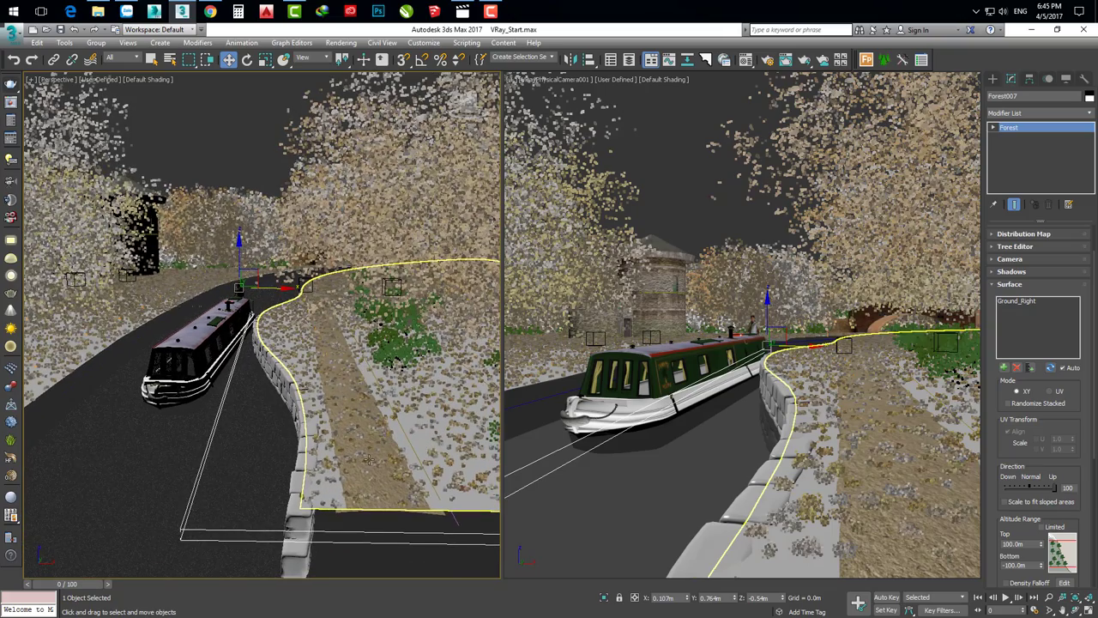
mouse_move(369, 460)
alt+middle_down()
mouse_move(337, 382)
mouse_move(323, 401)
mouse_move(371, 445)
mouse_move(365, 421)
alt+middle_up()
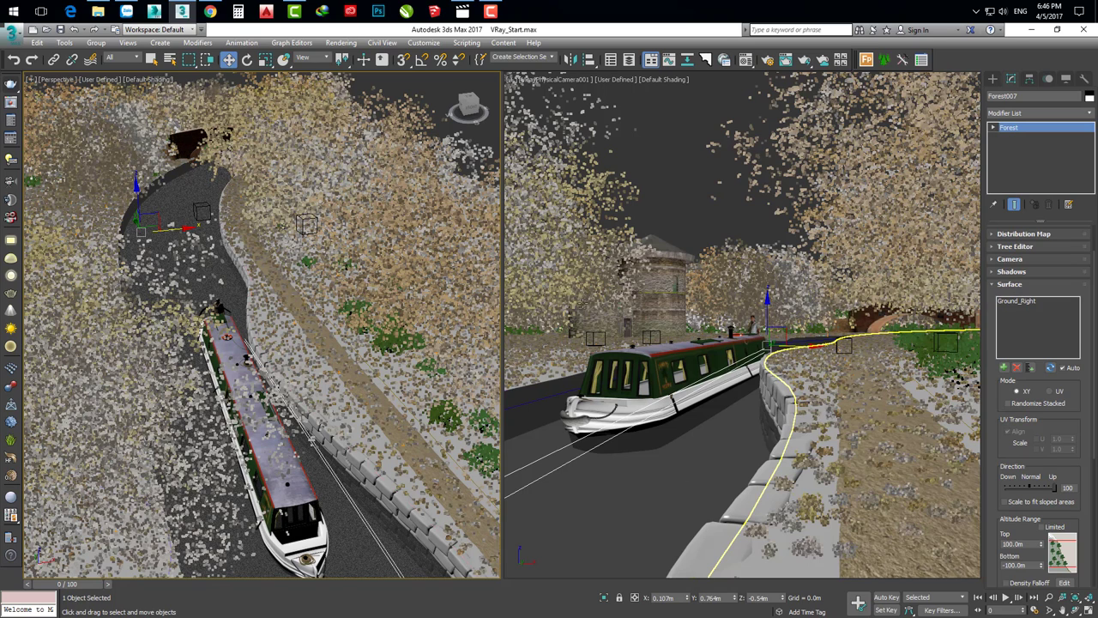
Add a paint area called 'New paint' to Forest007's Areas list, placed above Surface Area
click(1010, 284)
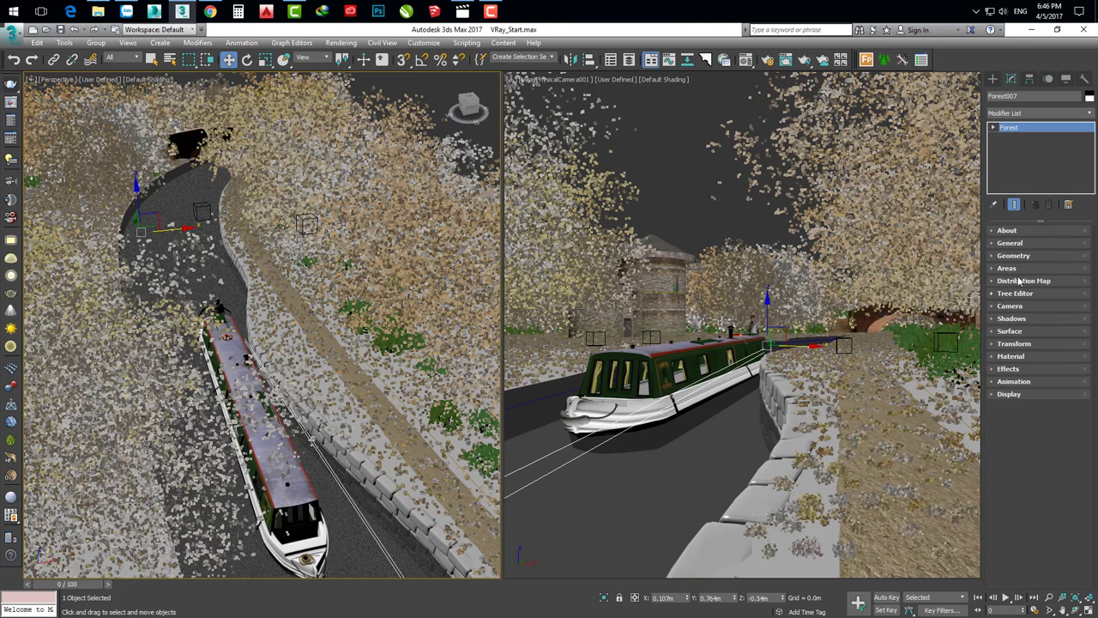
click(1013, 256)
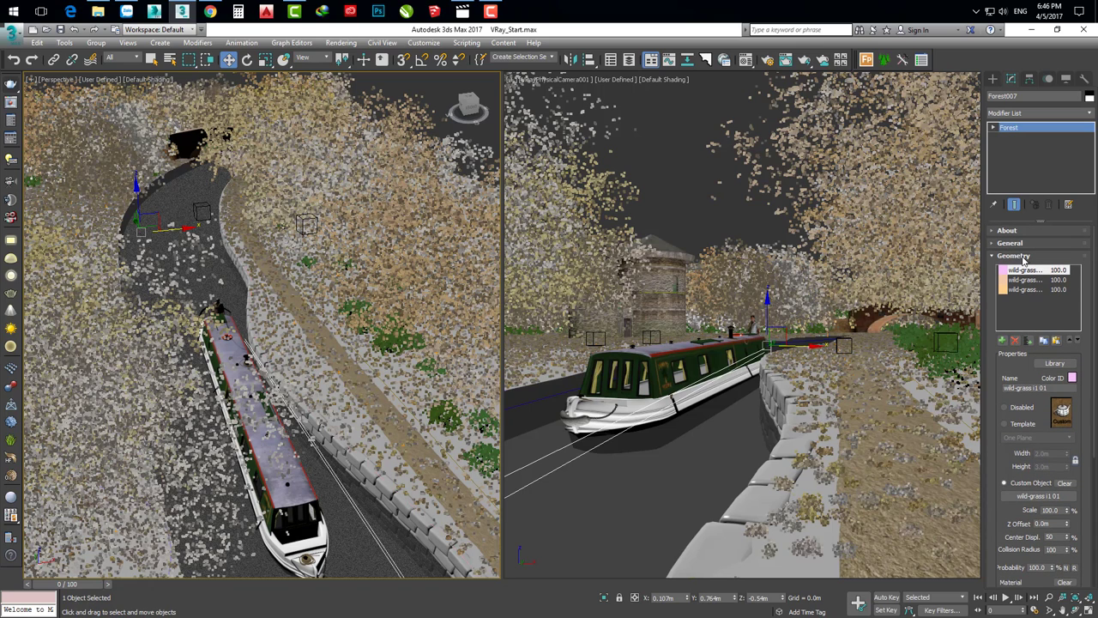
click(1014, 256)
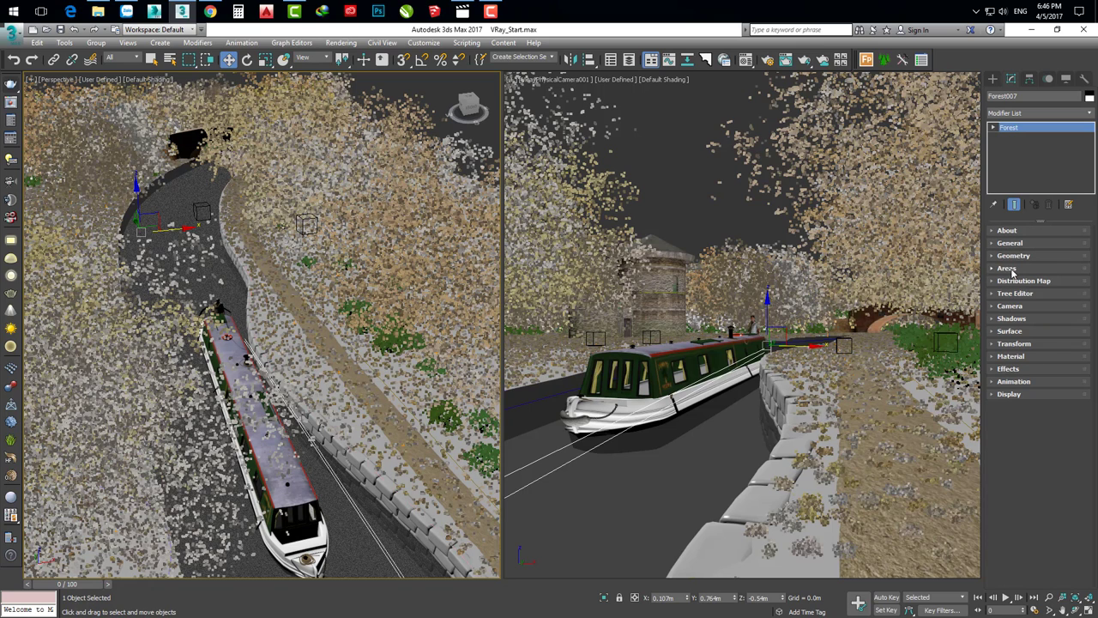
click(1012, 271)
drag(1001, 296, 996, 420)
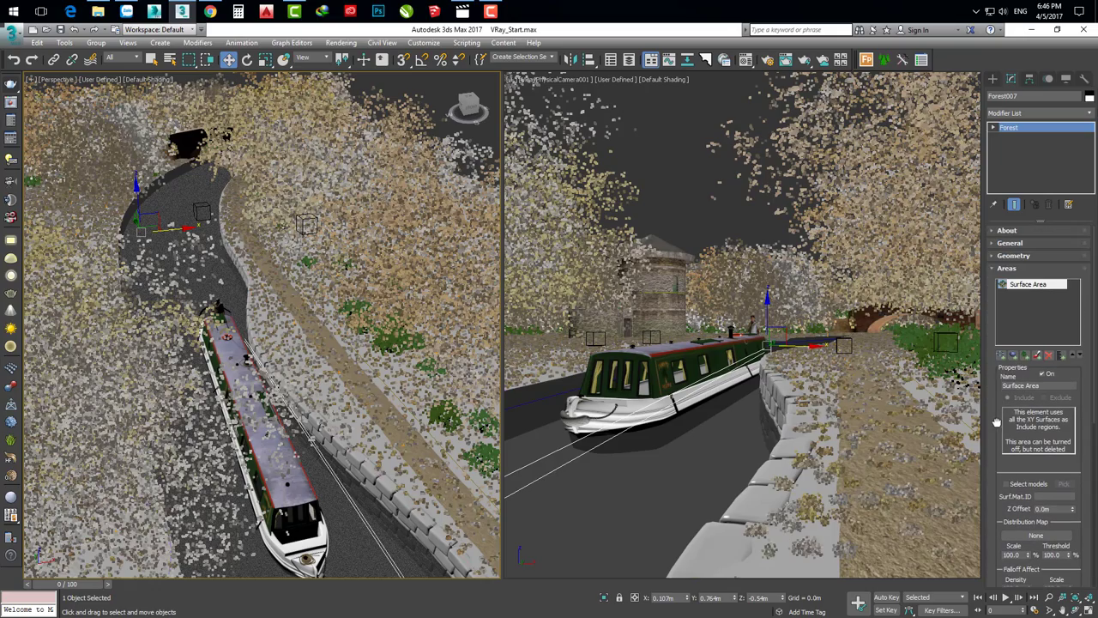
mouse_move(400, 437)
alt+middle_down()
mouse_move(448, 523)
mouse_move(487, 519)
alt+middle_up()
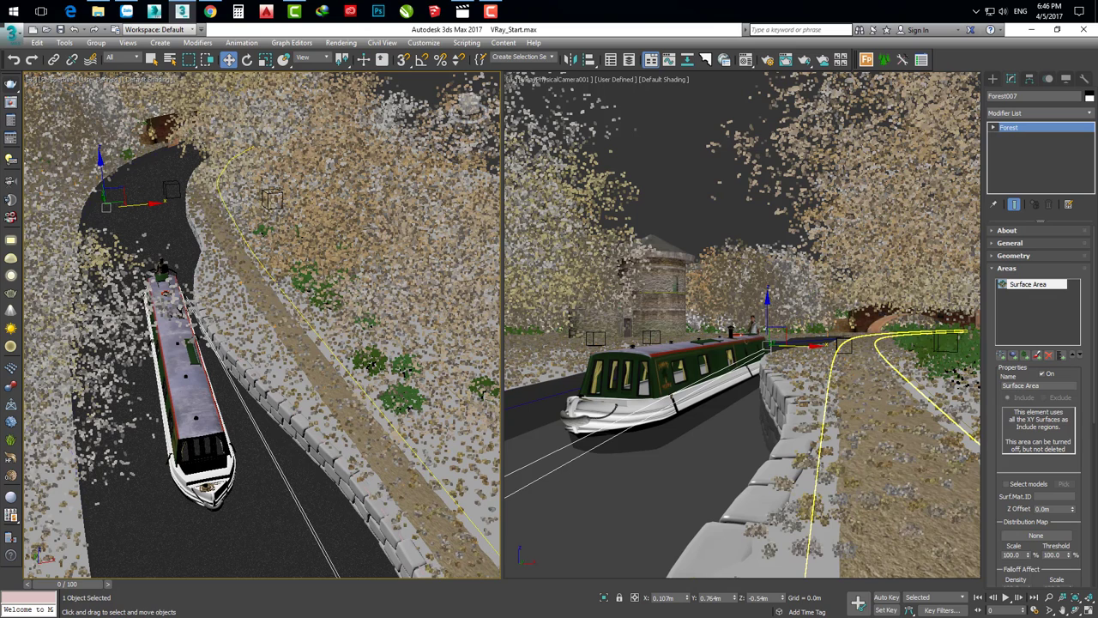
click(1037, 356)
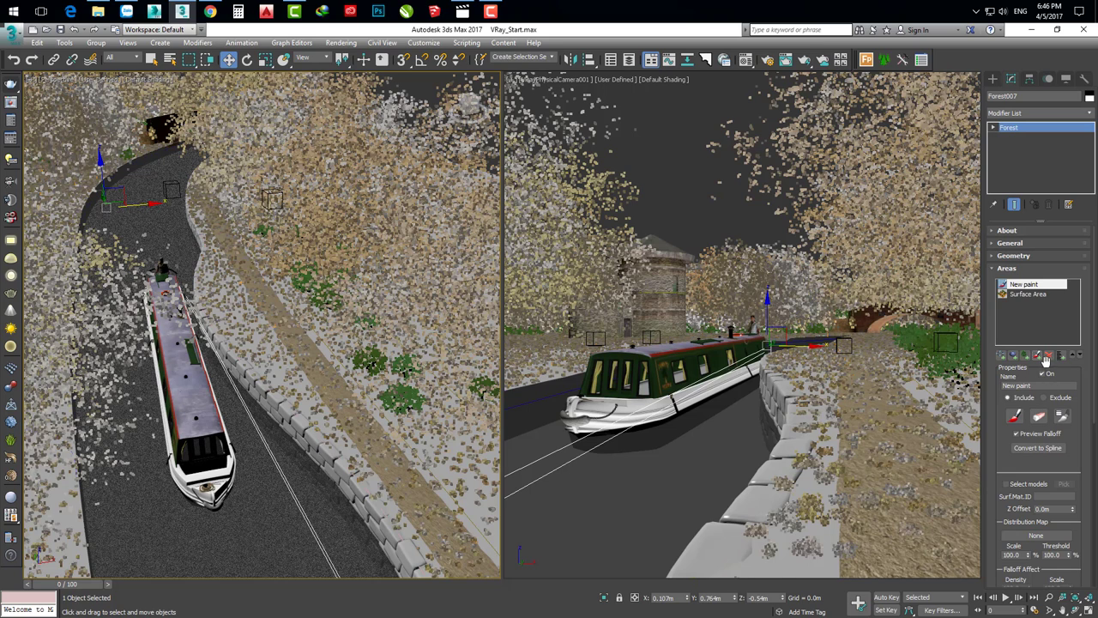
Set the New paint area to Exclude and paint the first stroke along the towpath
click(1043, 397)
click(1014, 417)
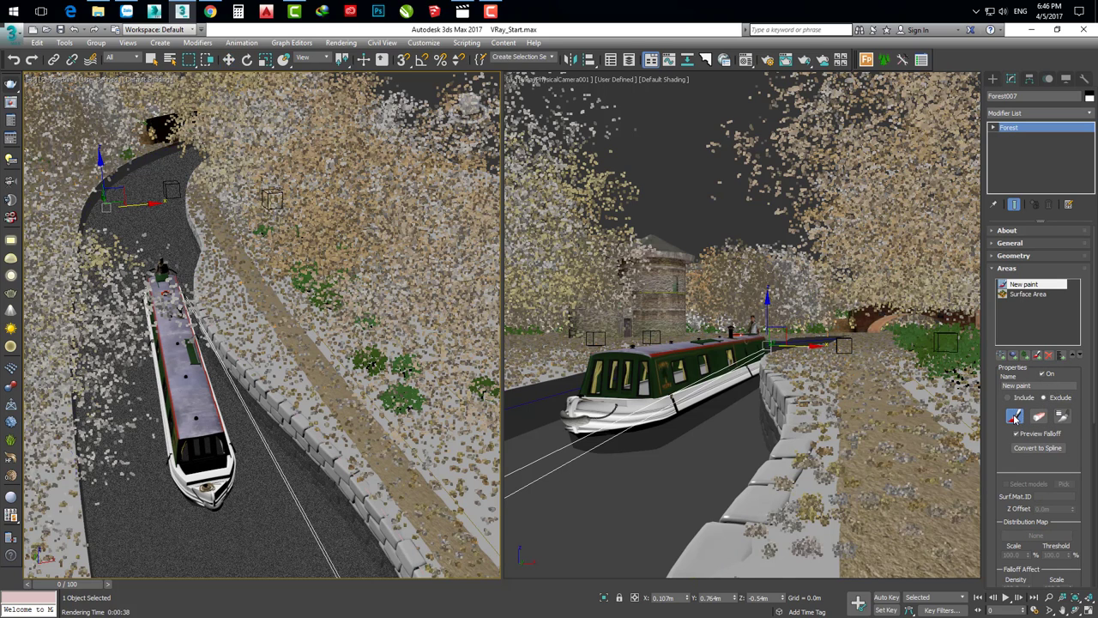
mouse_move(384, 469)
alt+middle_down()
mouse_move(367, 335)
mouse_move(262, 412)
alt+middle_up()
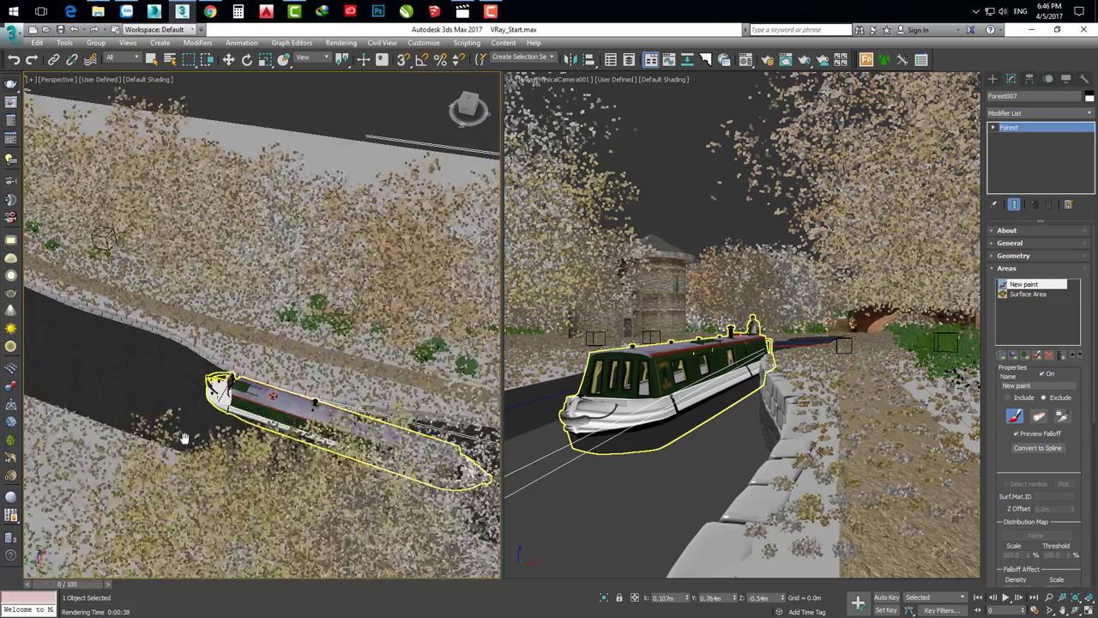
scroll(262, 412, up, 2)
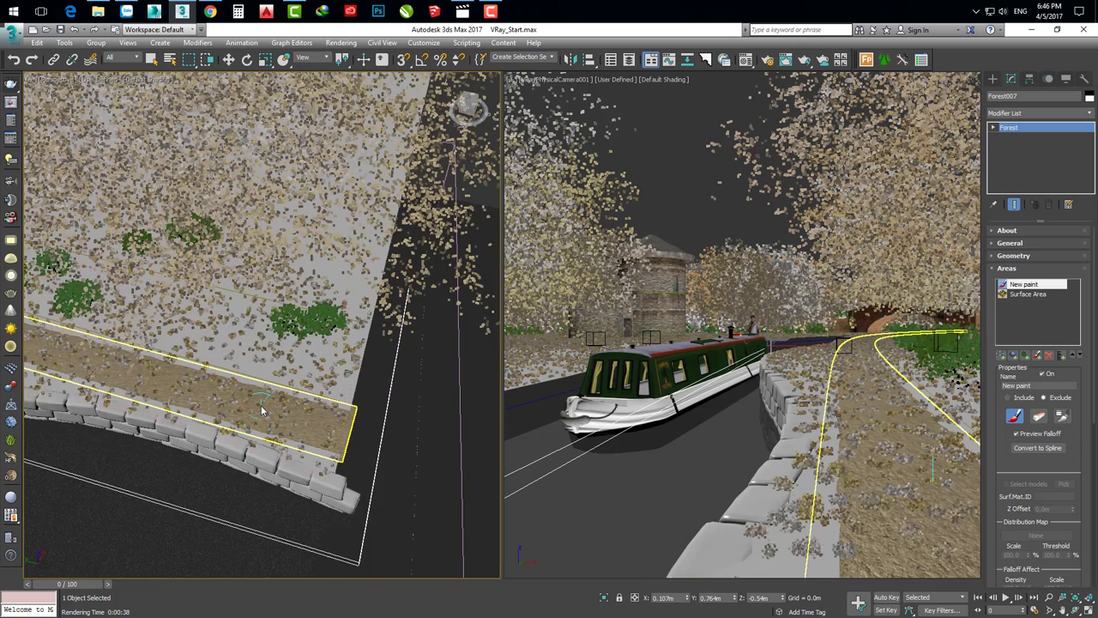
scroll(270, 410, up, 2)
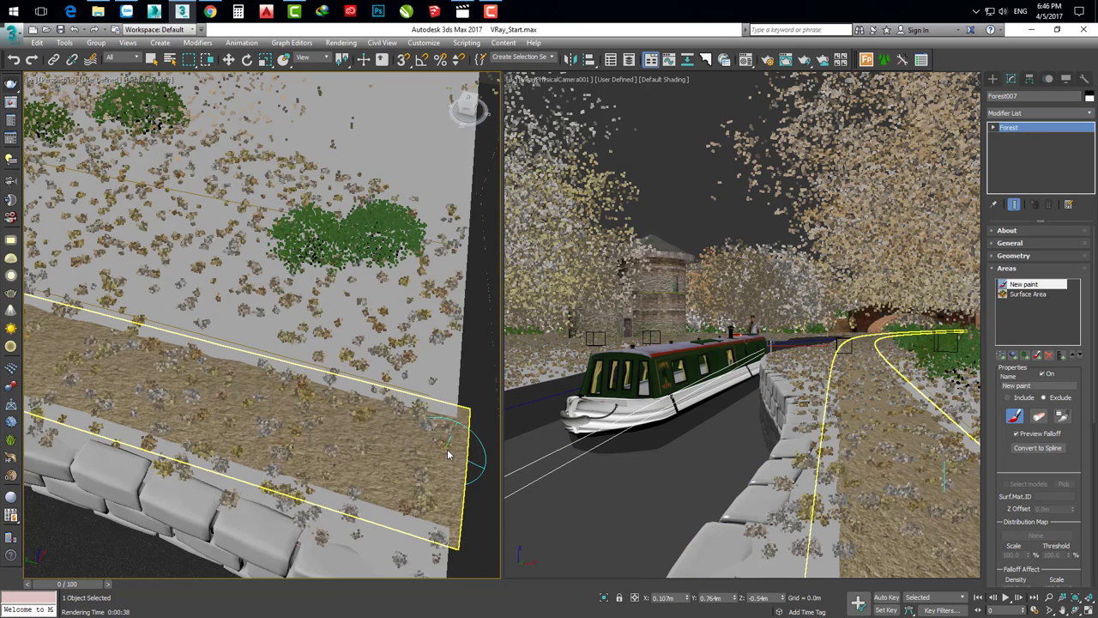
drag(288, 399, 280, 430)
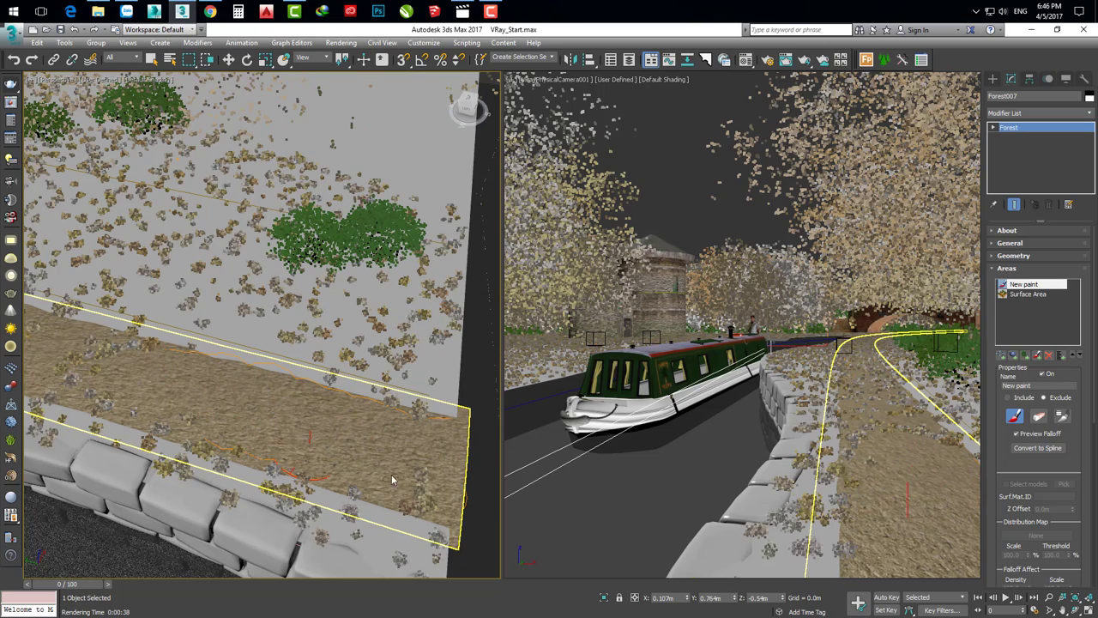
Extend the exclusion paint further left along the towpath strip
mouse_move(459, 532)
middle_down()
mouse_move(391, 439)
mouse_move(419, 438)
middle_up()
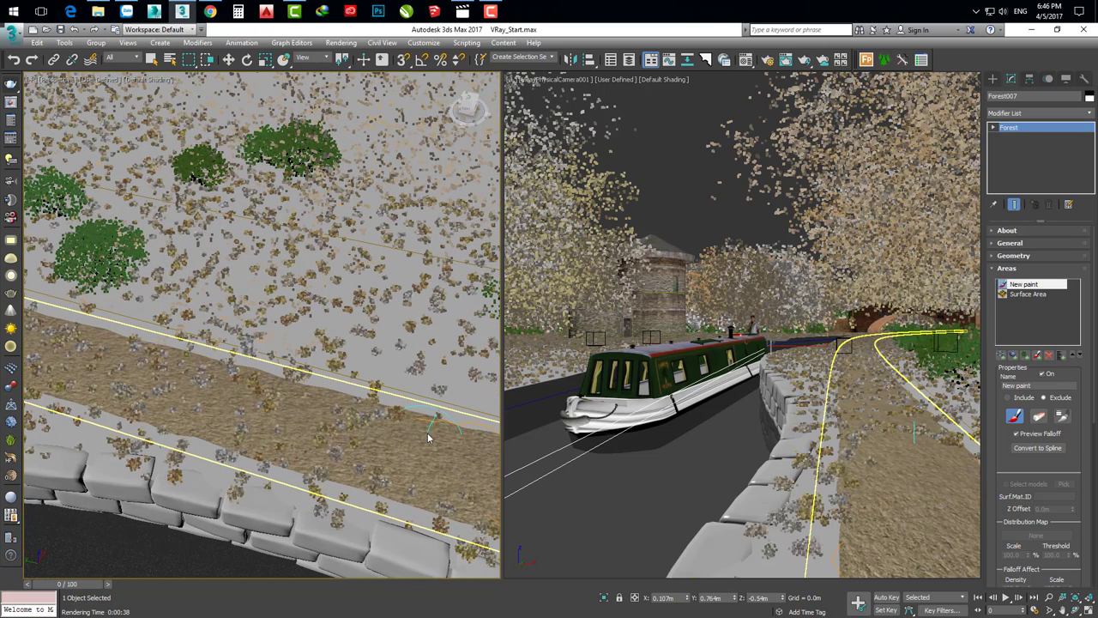
drag(217, 381, 103, 370)
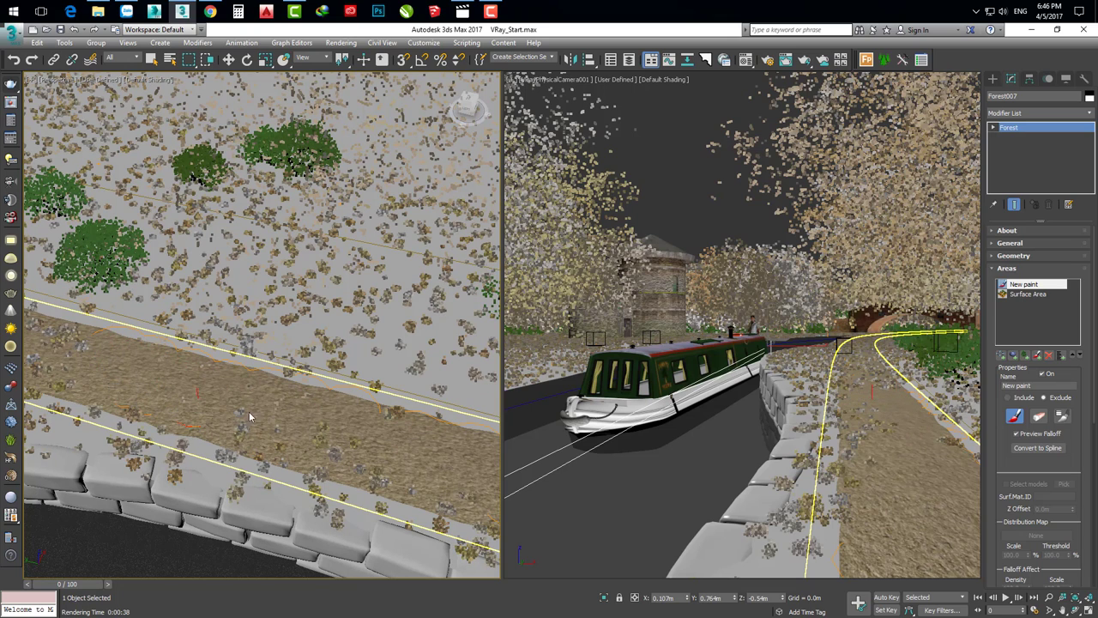
middle_drag(418, 482, 279, 402)
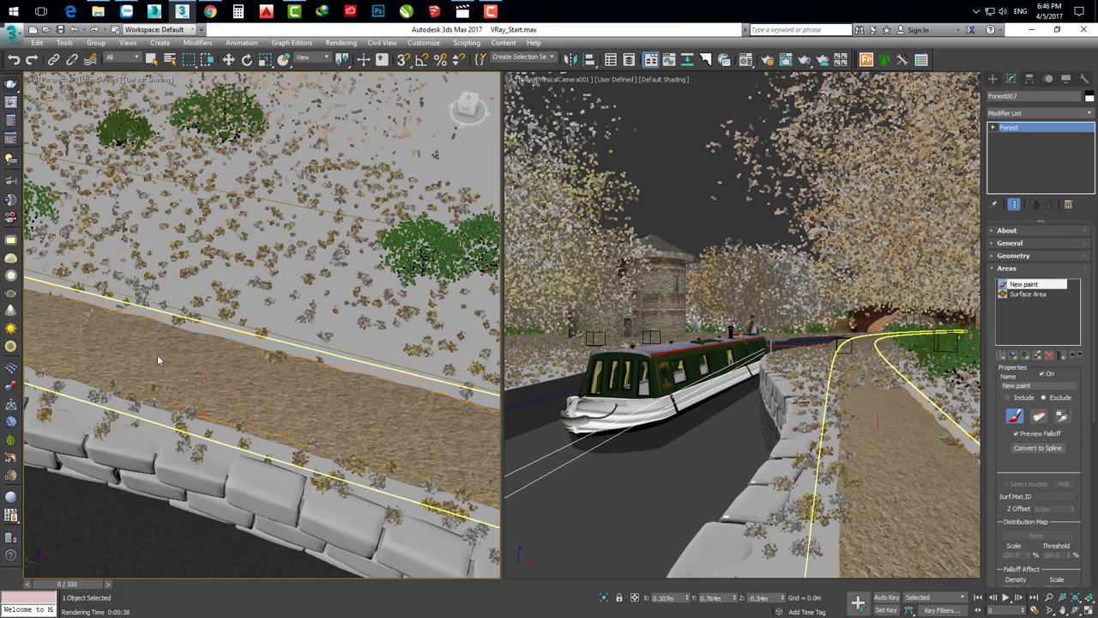
middle_drag(160, 368, 406, 468)
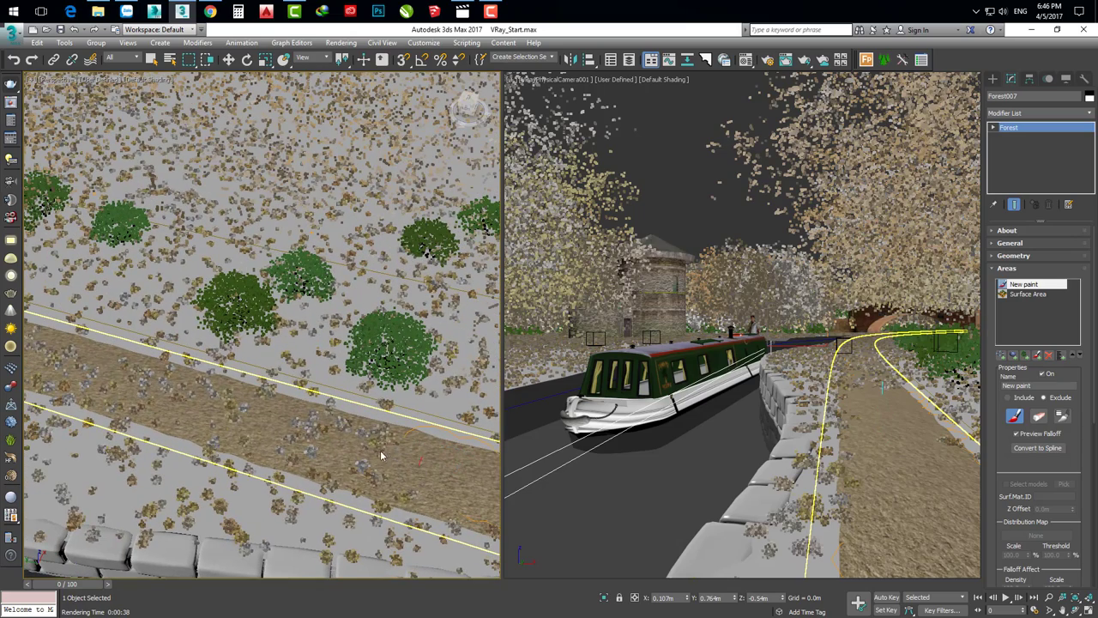
mouse_move(417, 437)
mouse_down()
mouse_move(275, 407)
mouse_move(187, 406)
mouse_up()
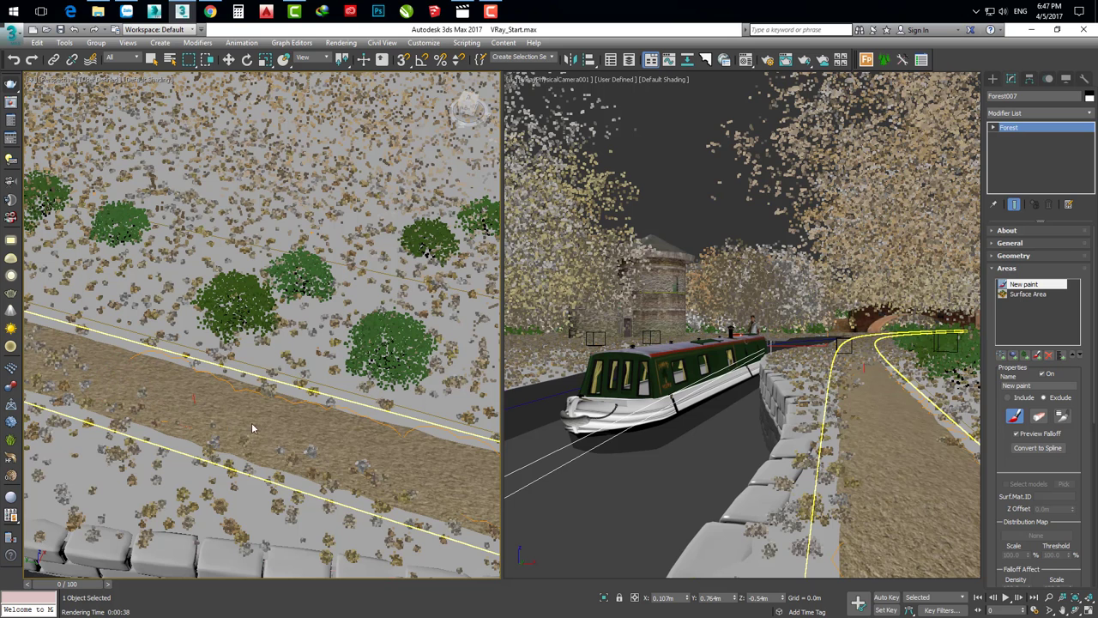
drag(341, 457, 404, 479)
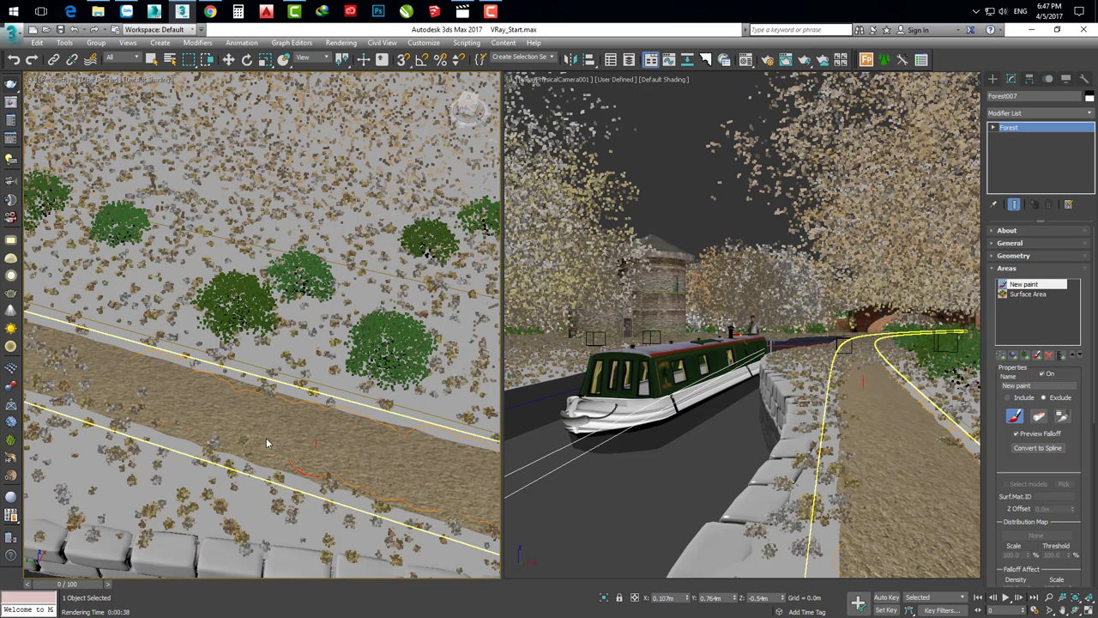
drag(266, 441, 181, 405)
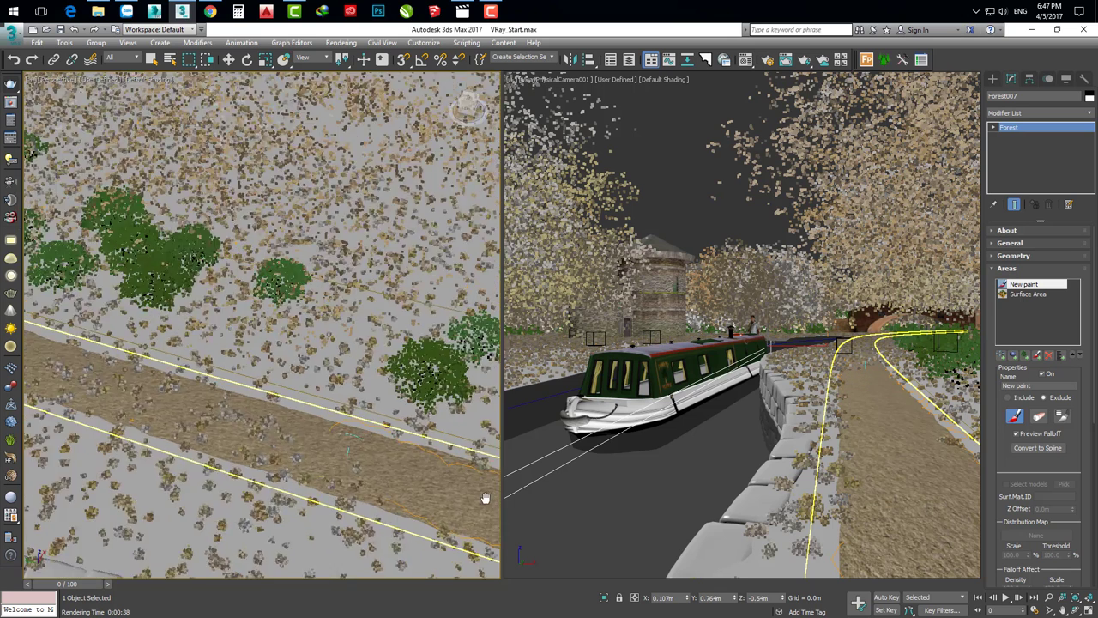
Paint the next stretches of the dirt towpath and fill gaps in the excluded area
middle_drag(485, 500, 441, 489)
mouse_move(469, 513)
mouse_down()
mouse_move(177, 422)
mouse_move(73, 370)
mouse_up()
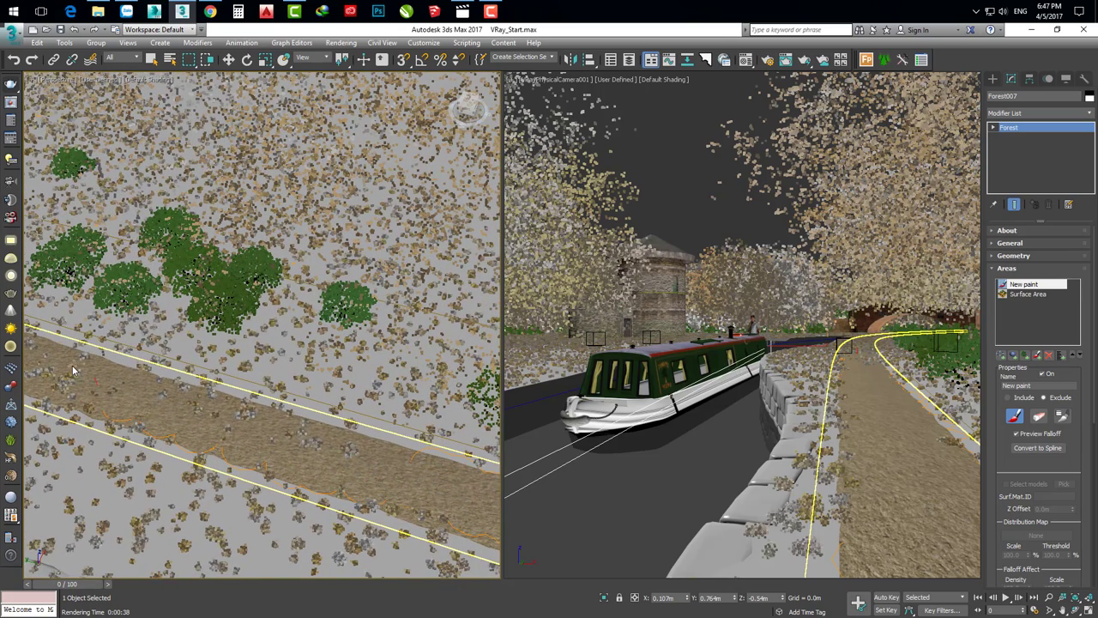
drag(151, 395, 232, 421)
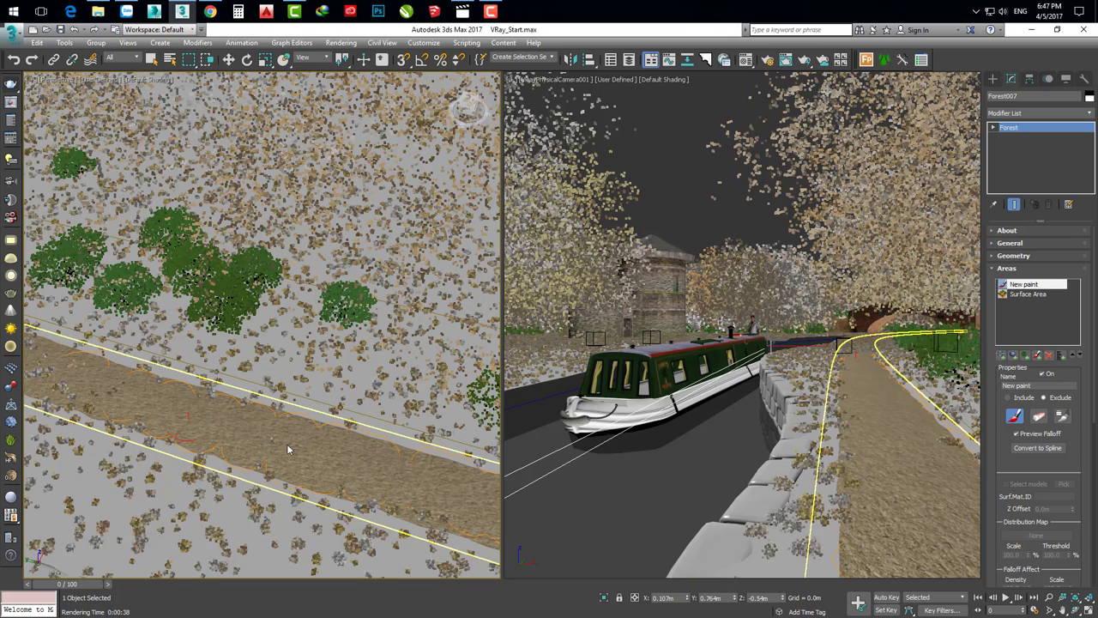
alt+middle_drag(166, 387, 466, 483)
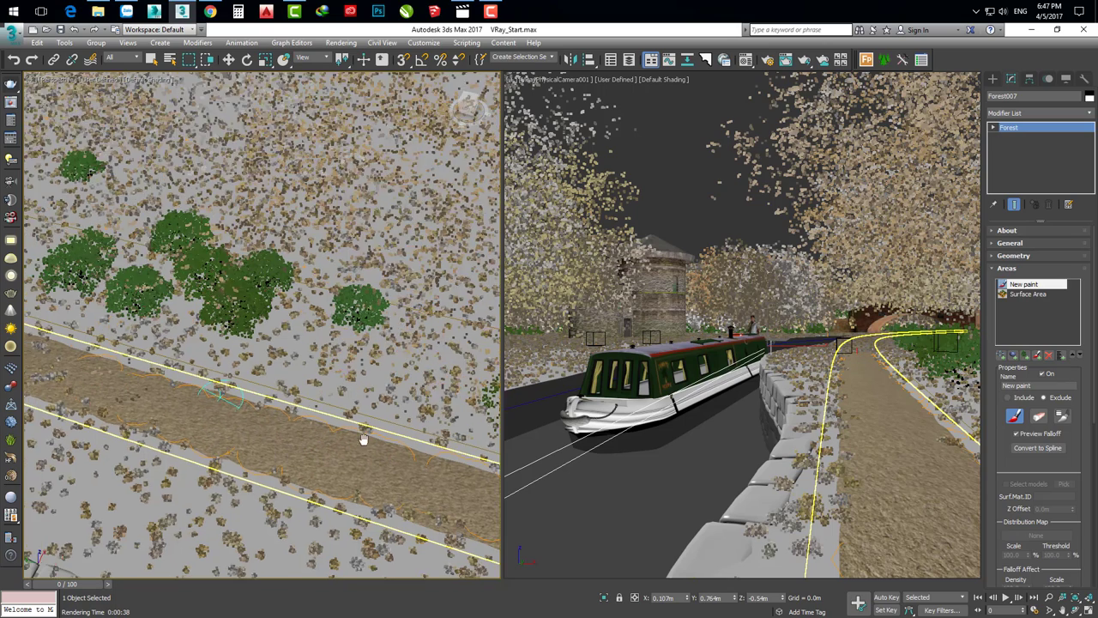
mouse_move(436, 494)
mouse_down()
mouse_move(133, 380)
mouse_move(308, 435)
mouse_up()
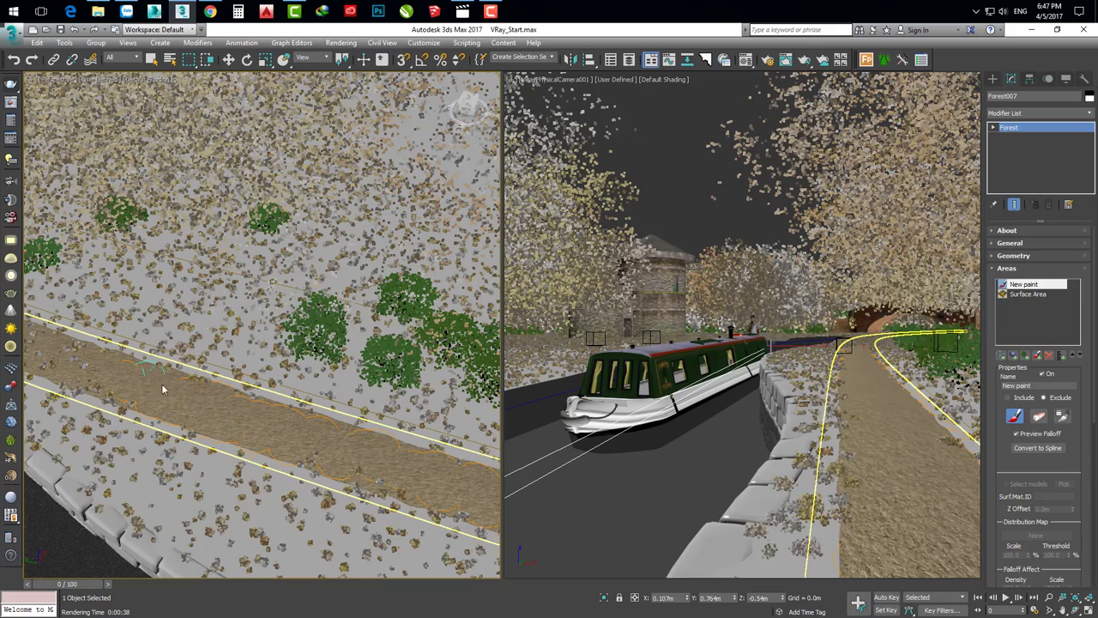
mouse_move(411, 477)
alt+middle_down()
mouse_move(289, 441)
mouse_move(428, 483)
mouse_move(408, 481)
alt+middle_up()
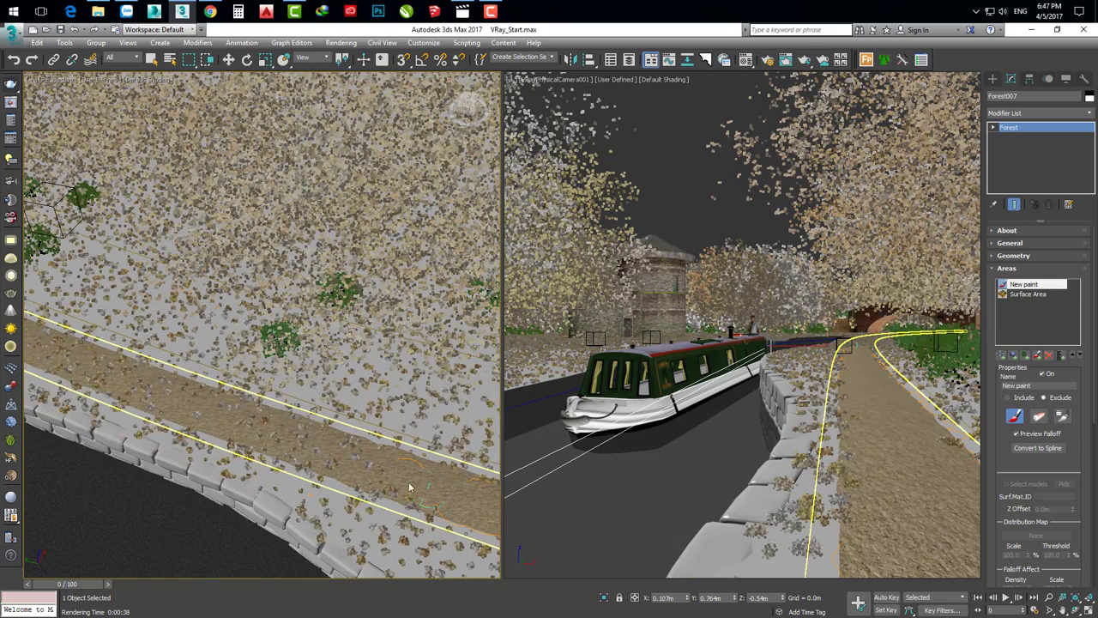
drag(215, 433, 350, 466)
middle_drag(367, 481, 449, 480)
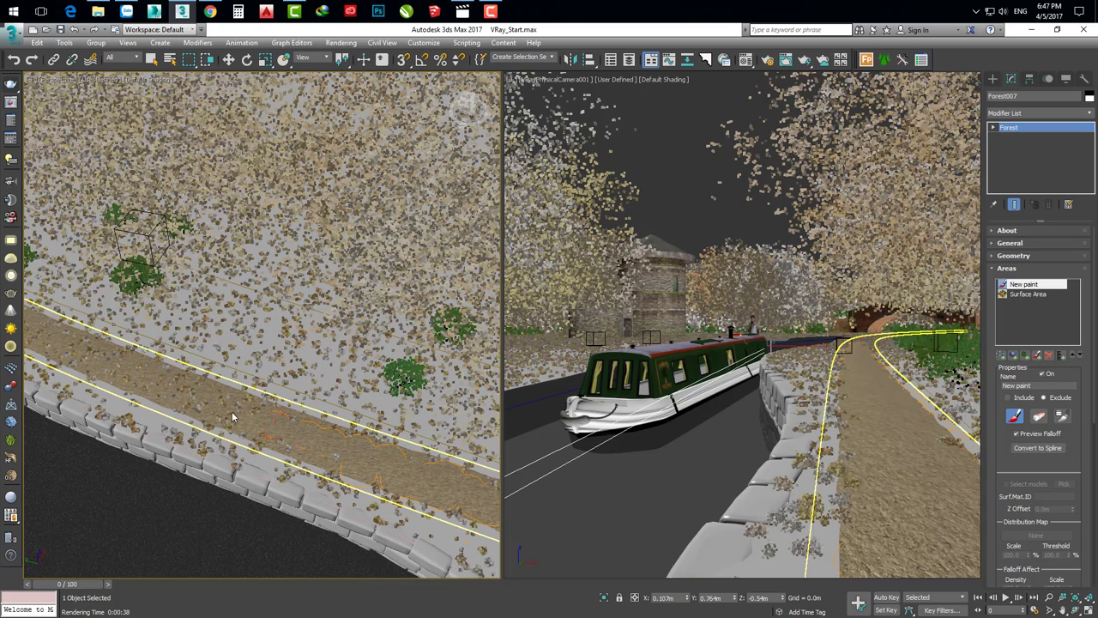
Paint exclusion over the nearer towpath sections, working toward the upper left
scroll(296, 449, up, 2)
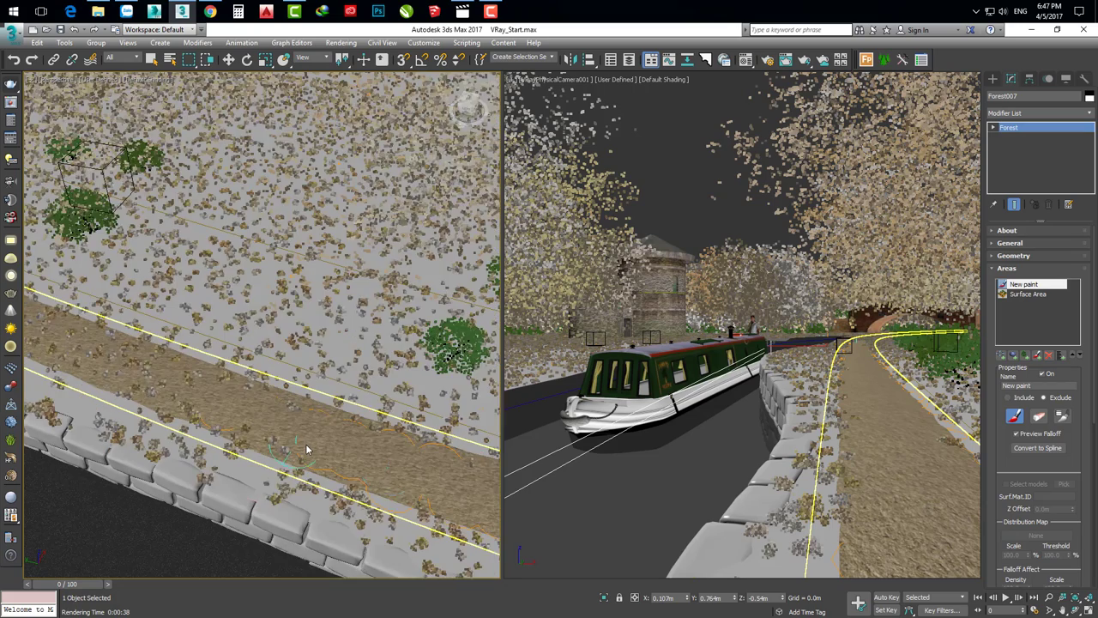
scroll(292, 448, up, 2)
scroll(285, 446, up, 1)
drag(283, 447, 176, 403)
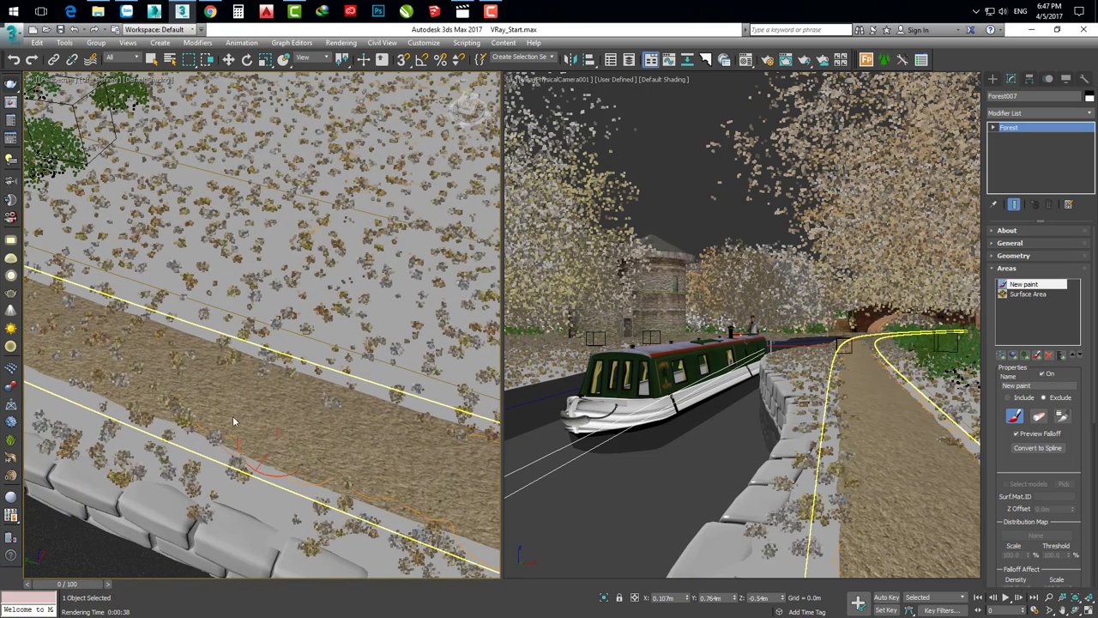
middle_drag(280, 437, 437, 467)
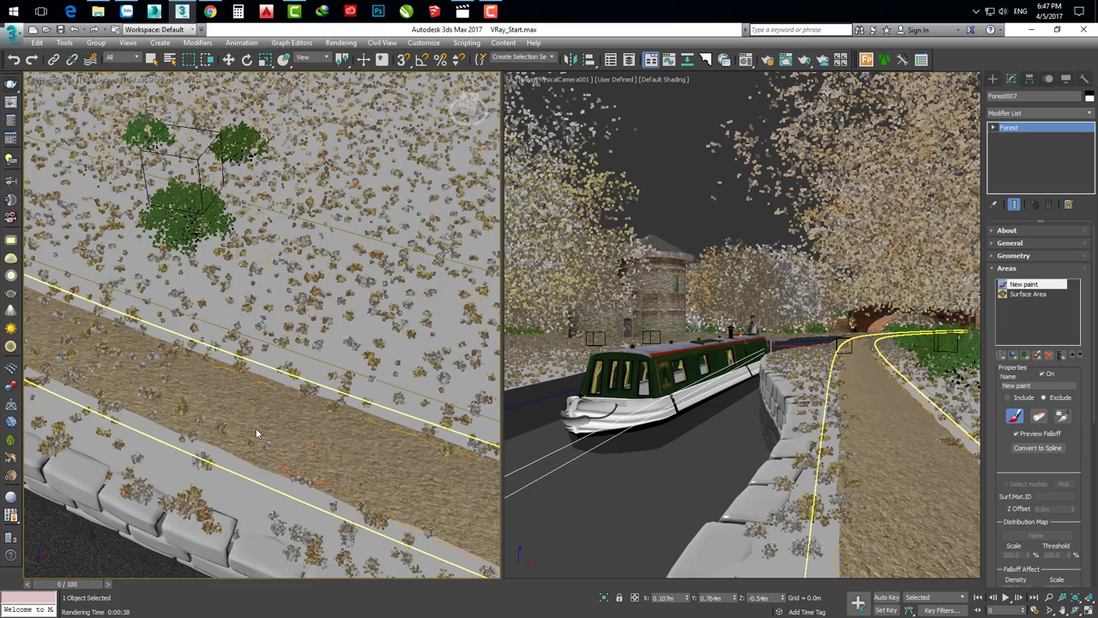
middle_drag(210, 421, 306, 443)
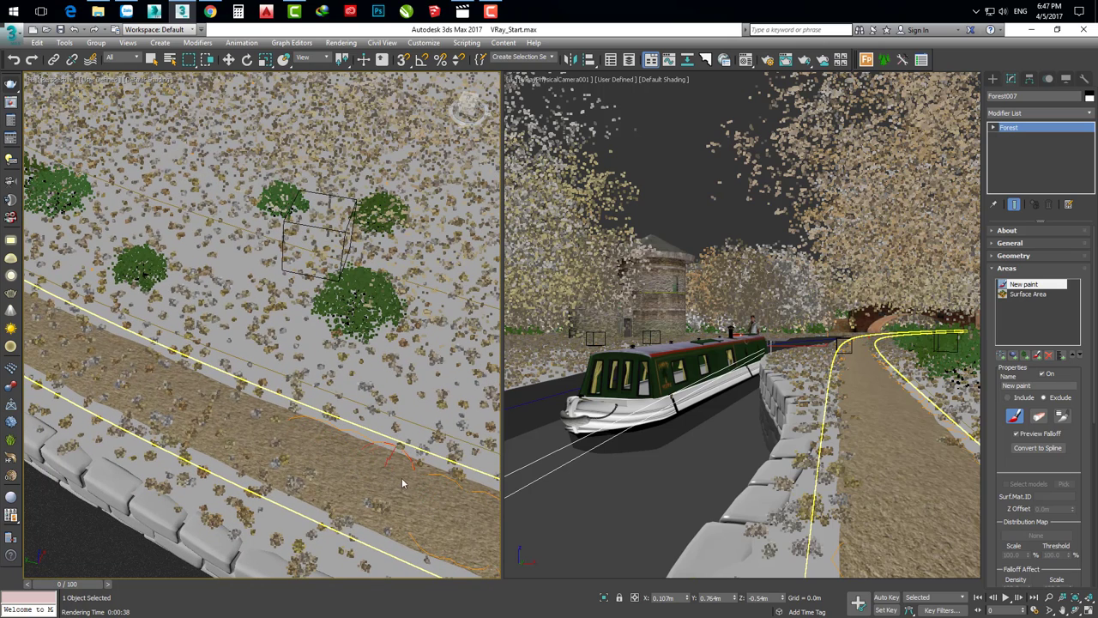
drag(368, 501, 132, 384)
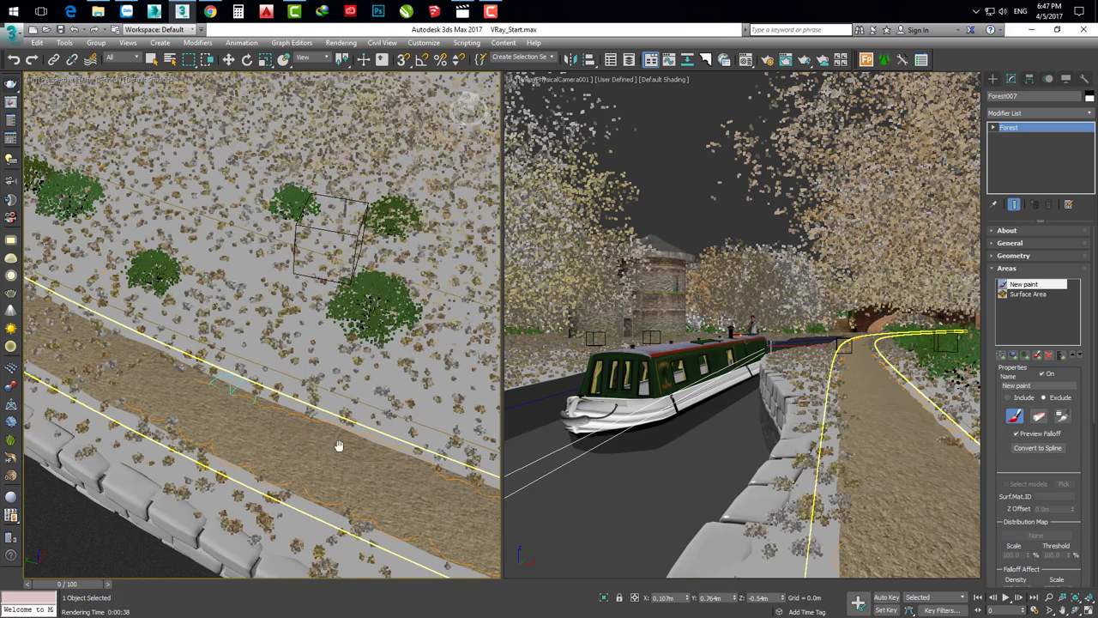
middle_drag(215, 394, 365, 477)
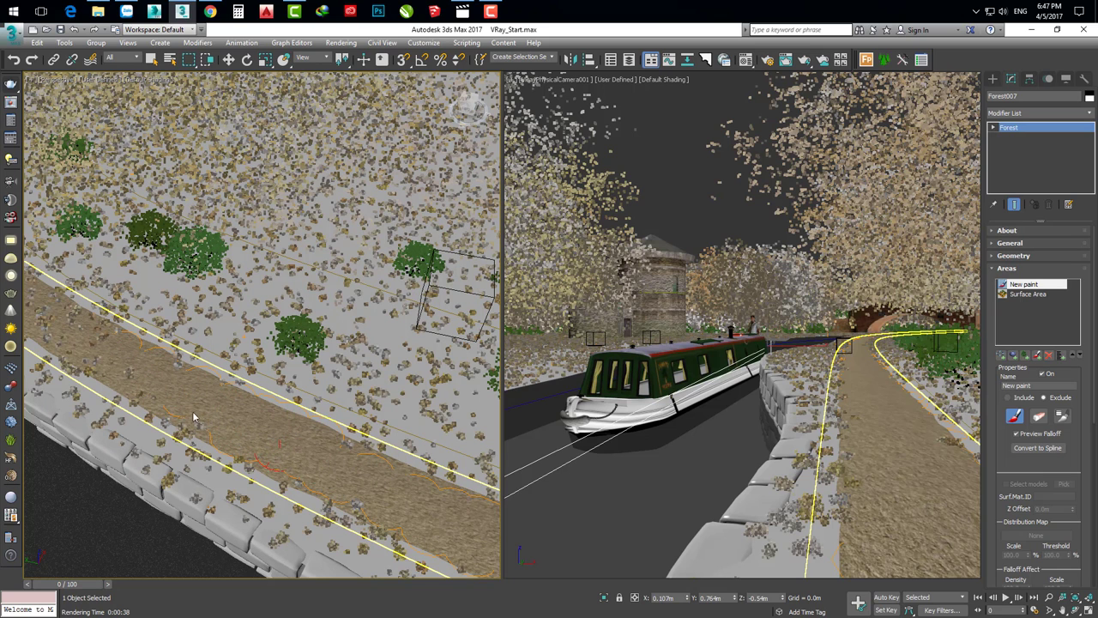
mouse_move(192, 411)
alt+middle_down()
mouse_move(218, 401)
mouse_move(318, 452)
alt+middle_up()
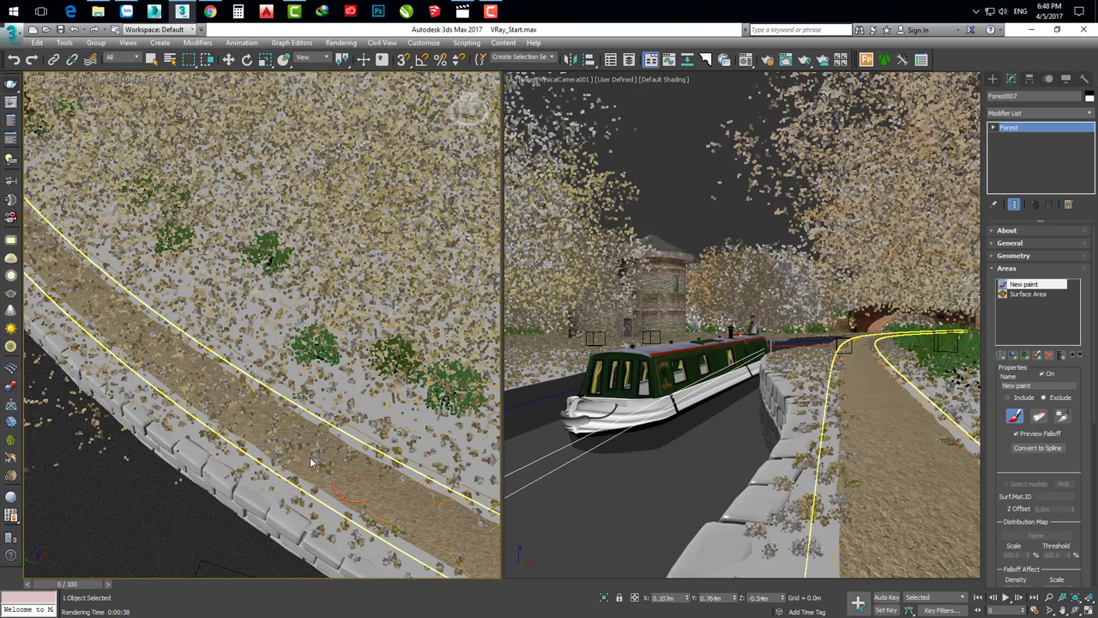
drag(385, 491, 215, 391)
mouse_move(204, 381)
alt+middle_down()
mouse_move(306, 429)
mouse_move(406, 507)
alt+middle_up()
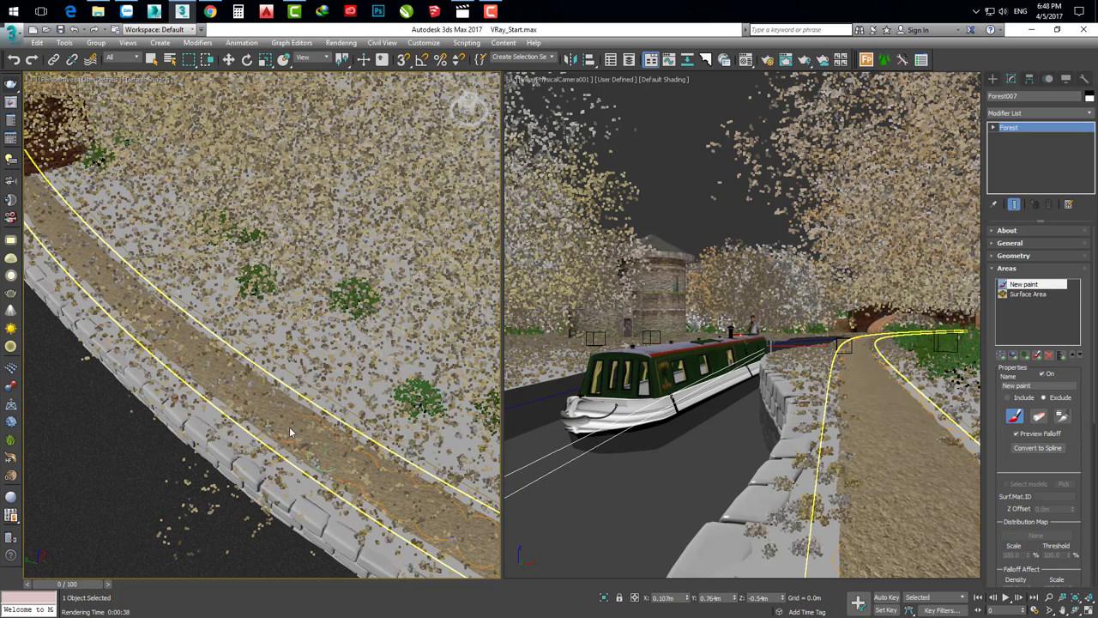
mouse_move(383, 482)
mouse_down()
mouse_move(439, 512)
mouse_move(450, 532)
mouse_up()
middle_drag(405, 503, 482, 549)
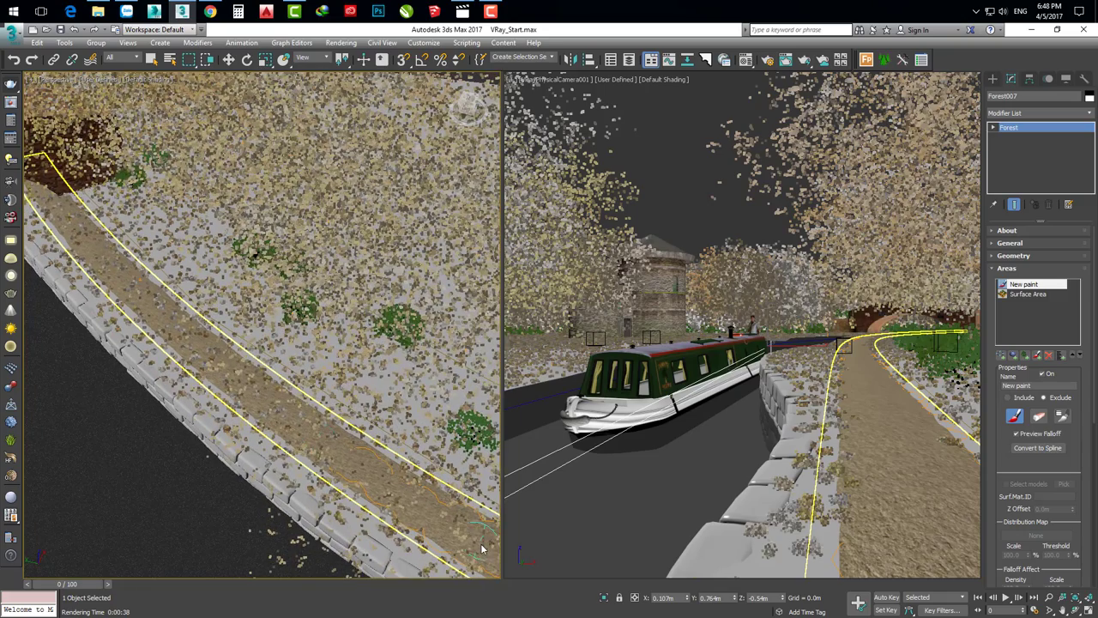
Zoom in and paint the remaining top-left and bottom ends of the dirt path
scroll(400, 472, up, 3)
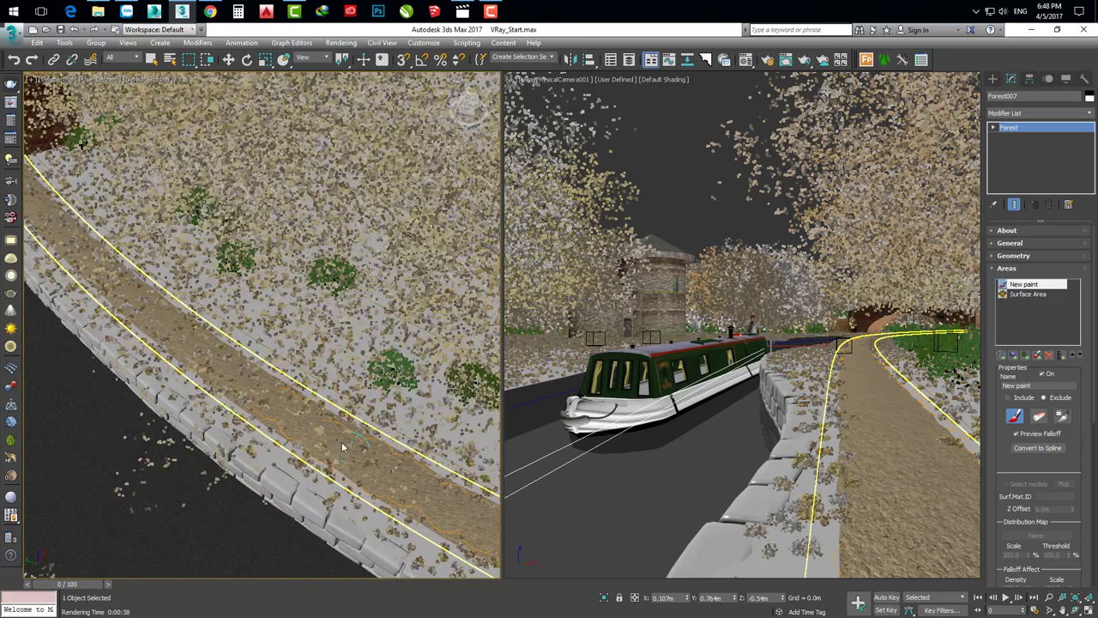
scroll(364, 459, up, 2)
scroll(364, 458, up, 2)
mouse_move(233, 392)
middle_down()
mouse_move(230, 368)
mouse_move(300, 427)
middle_up()
scroll(300, 427, down, 2)
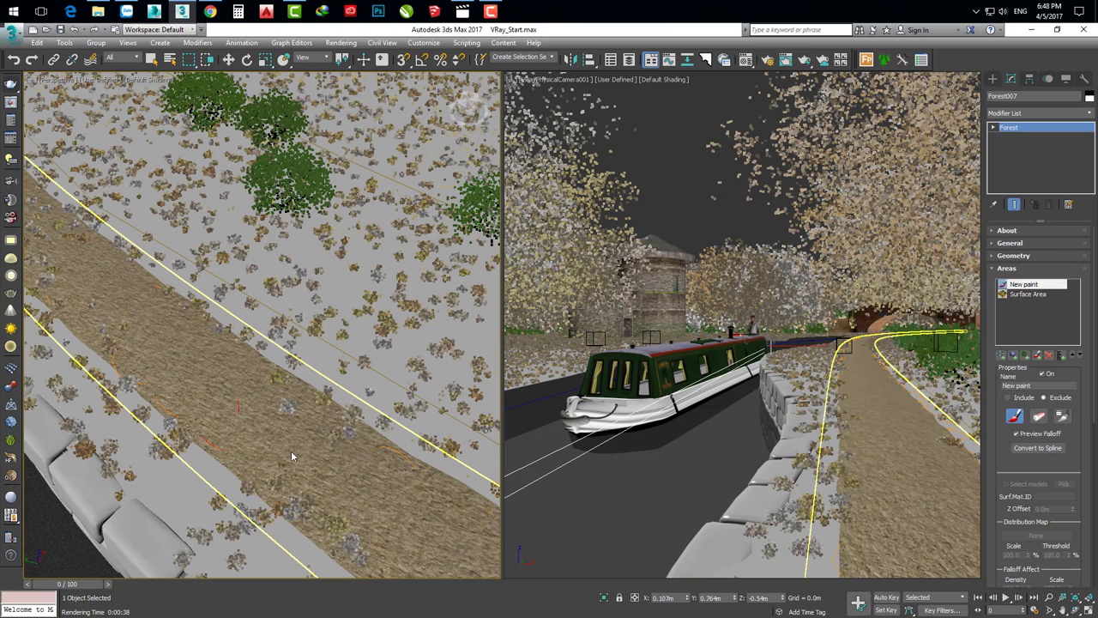
middle_drag(209, 341, 360, 443)
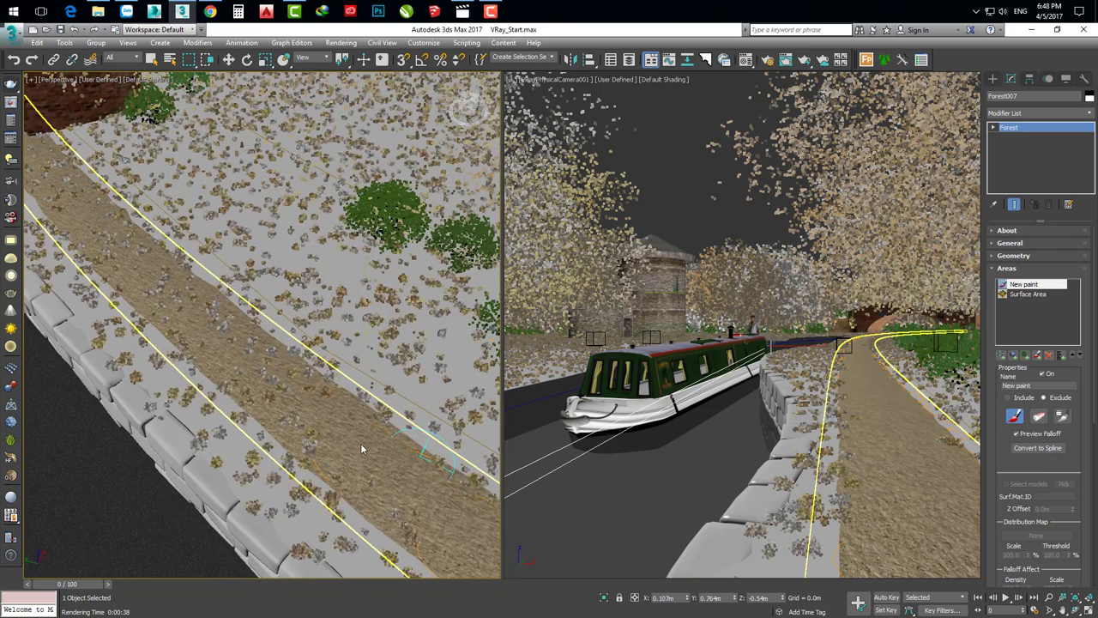
drag(257, 352, 112, 238)
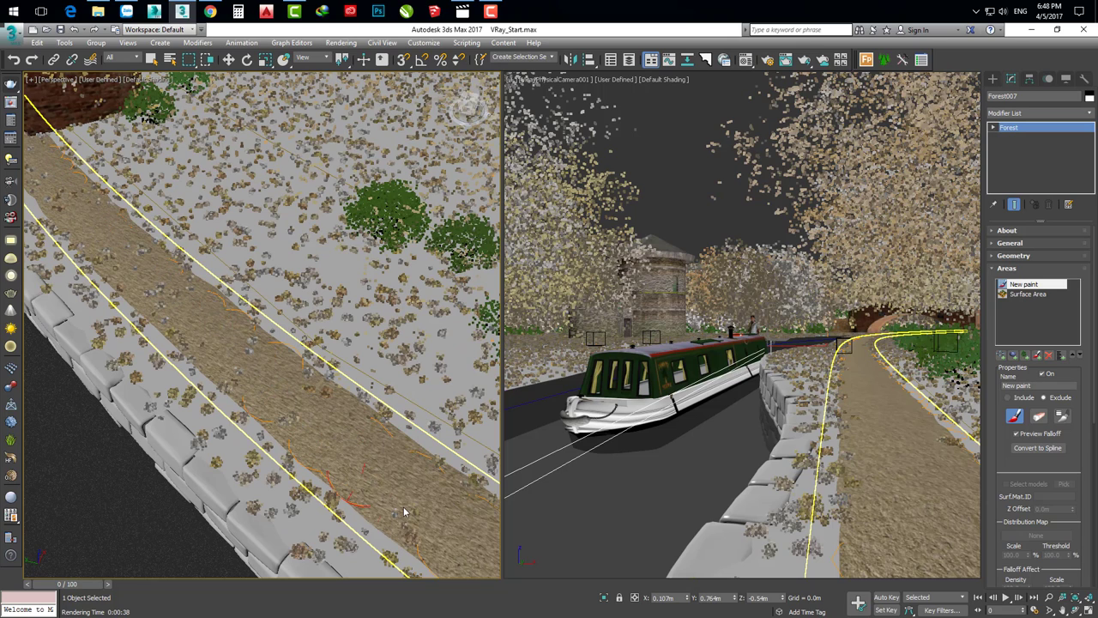
drag(403, 506, 361, 491)
middle_drag(214, 357, 296, 442)
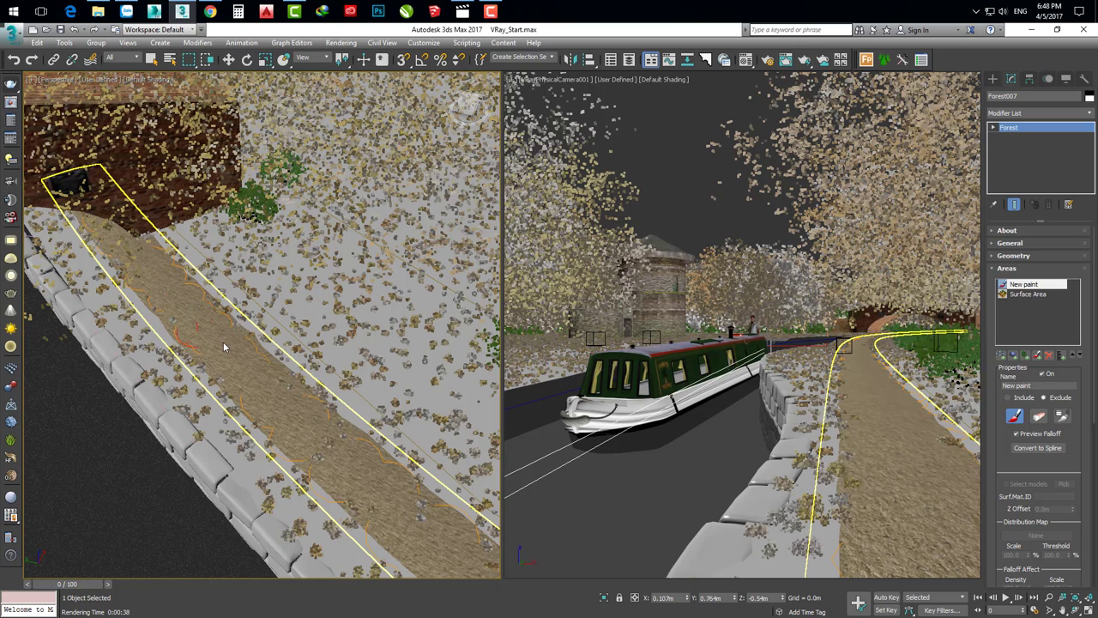
scroll(223, 342, up, 3)
scroll(217, 341, up, 2)
scroll(264, 397, up, 2)
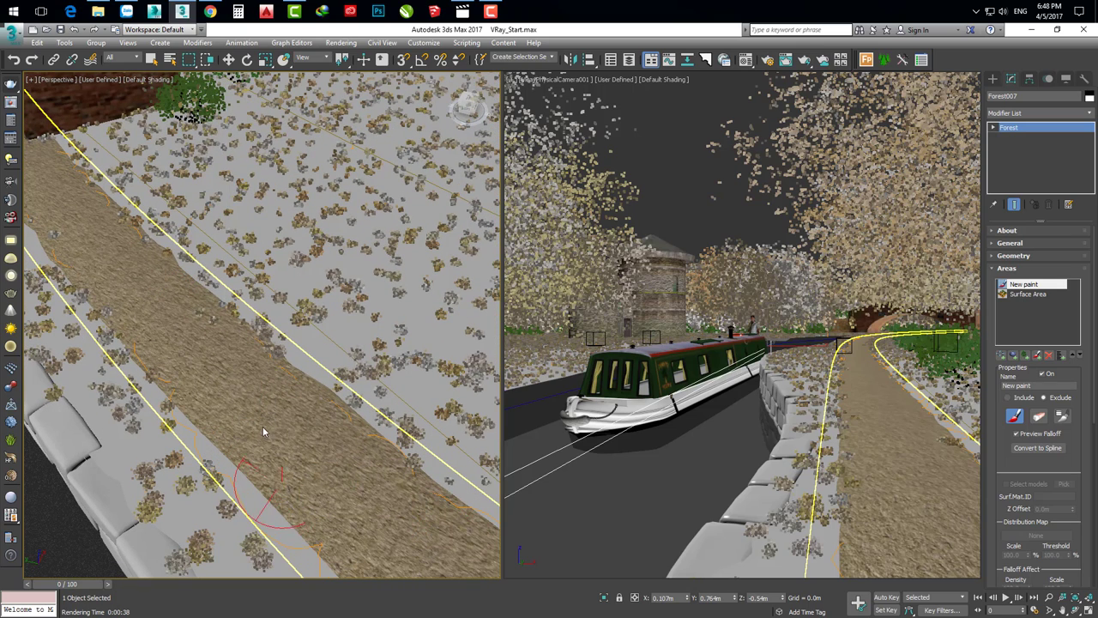
scroll(260, 415, down, 2)
scroll(283, 416, down, 2)
alt+middle_drag(298, 424, 369, 394)
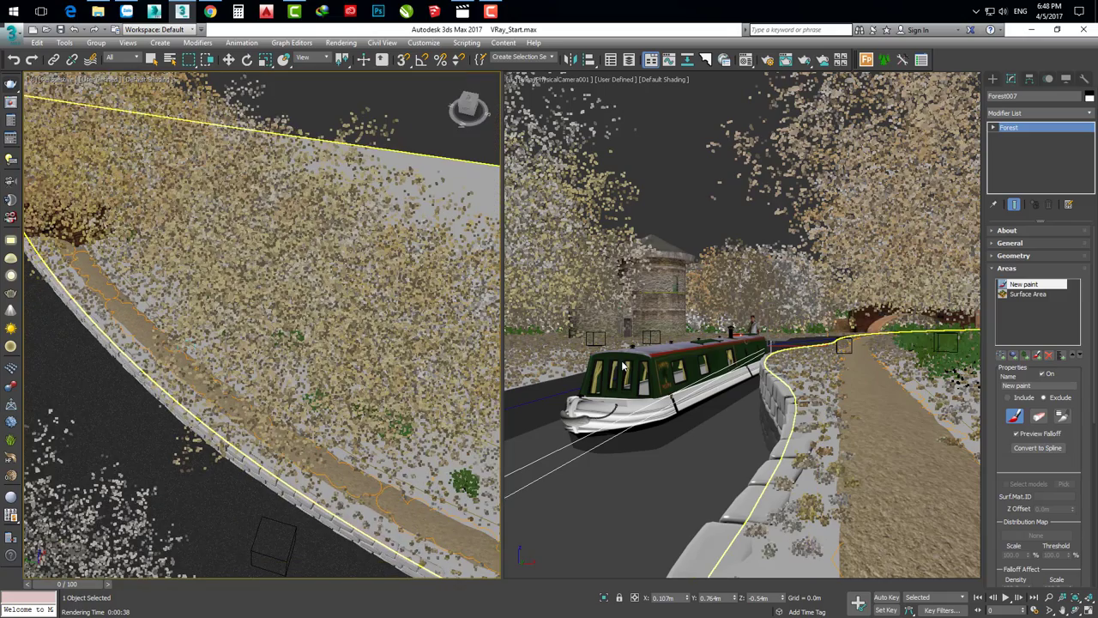
Stop painting, check the cleared towpath from above, and start a new Forest Pro scatter
click(1014, 416)
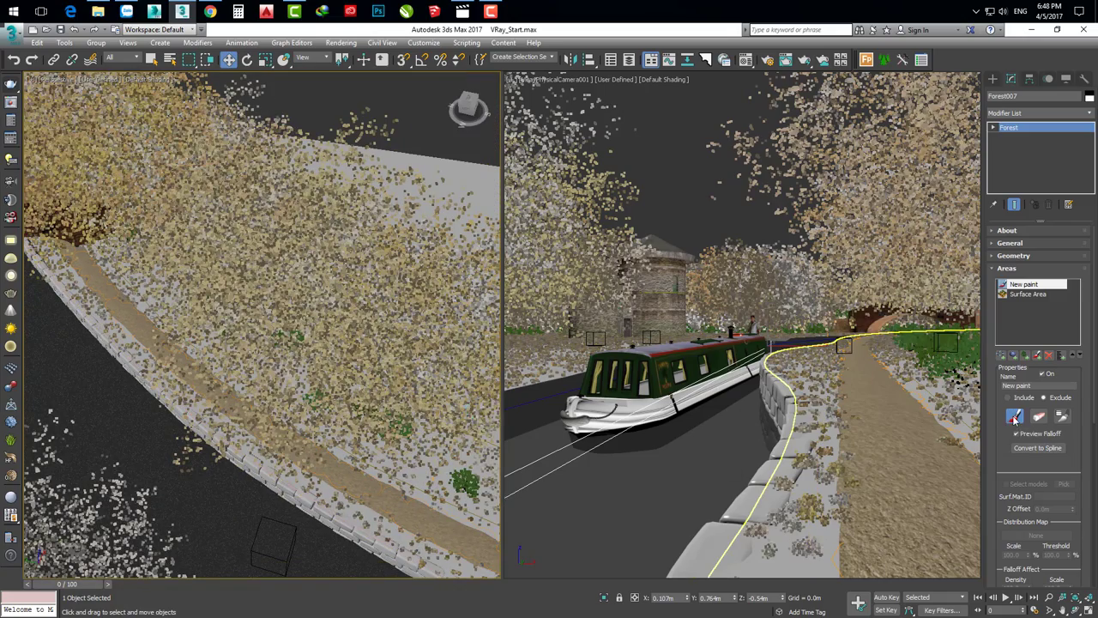
scroll(294, 252, down, 2)
scroll(343, 363, down, 2)
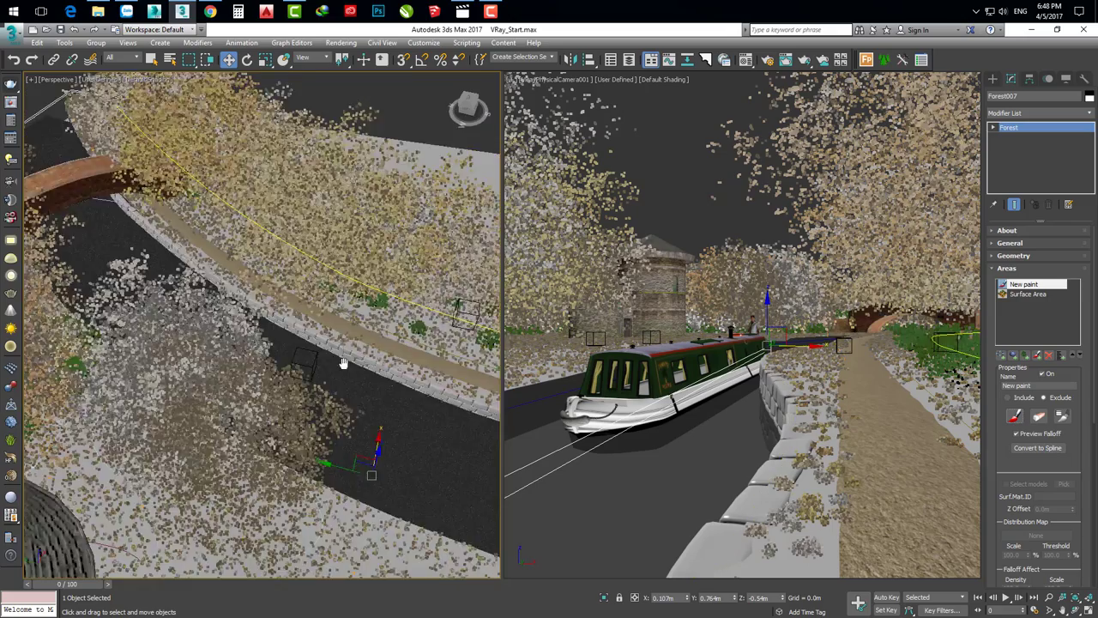
mouse_move(343, 362)
alt+middle_down()
mouse_move(389, 414)
mouse_move(334, 362)
alt+middle_up()
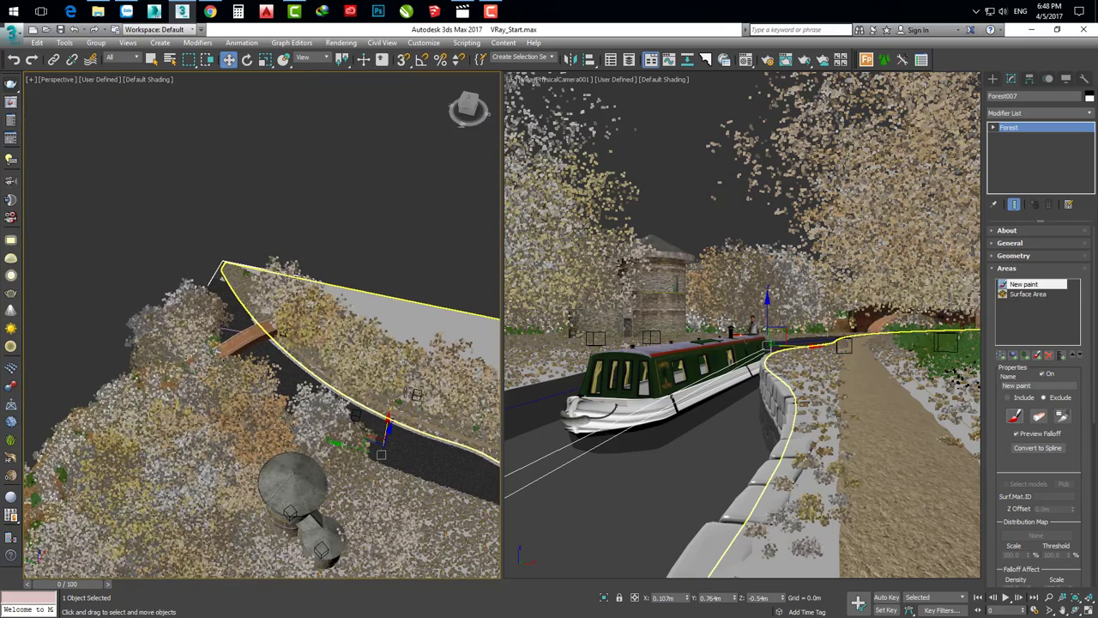
mouse_move(383, 443)
alt+middle_down()
mouse_move(326, 380)
mouse_move(339, 390)
mouse_move(352, 377)
mouse_move(304, 327)
alt+middle_up()
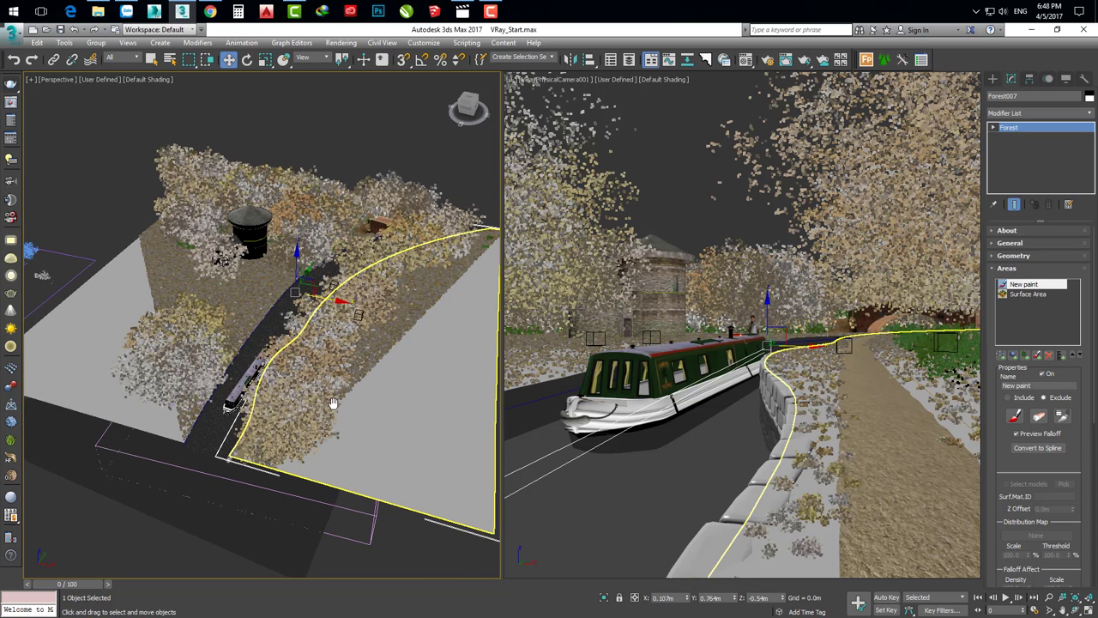
click(868, 59)
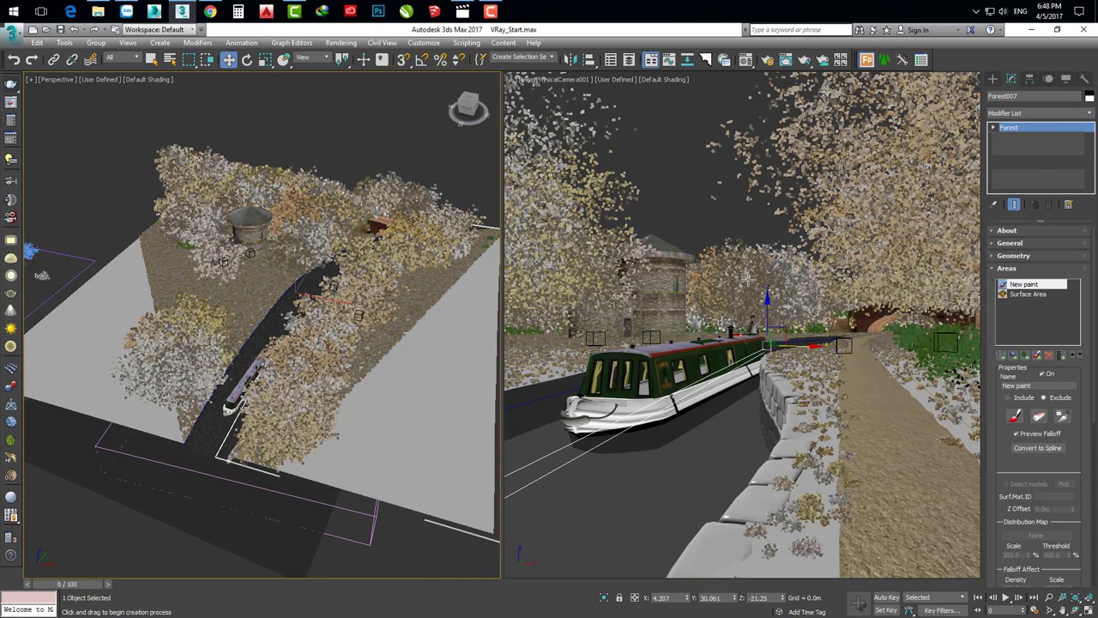
Create Forest008 from the bank spline, limited to camera visibility, and open its Modify settings
click(412, 421)
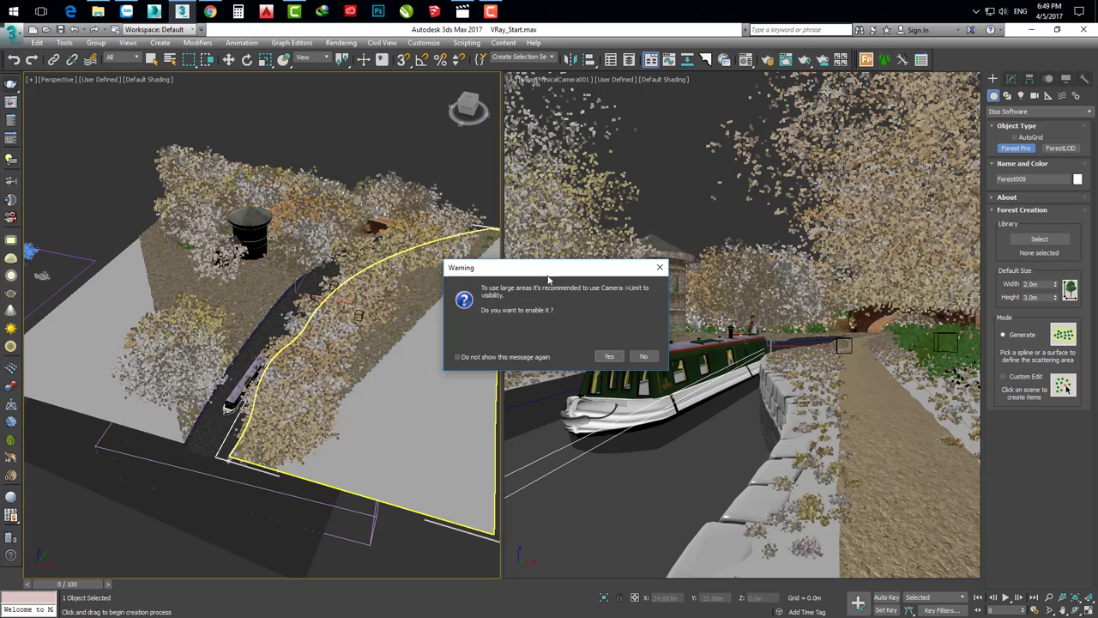
click(607, 357)
key(z)
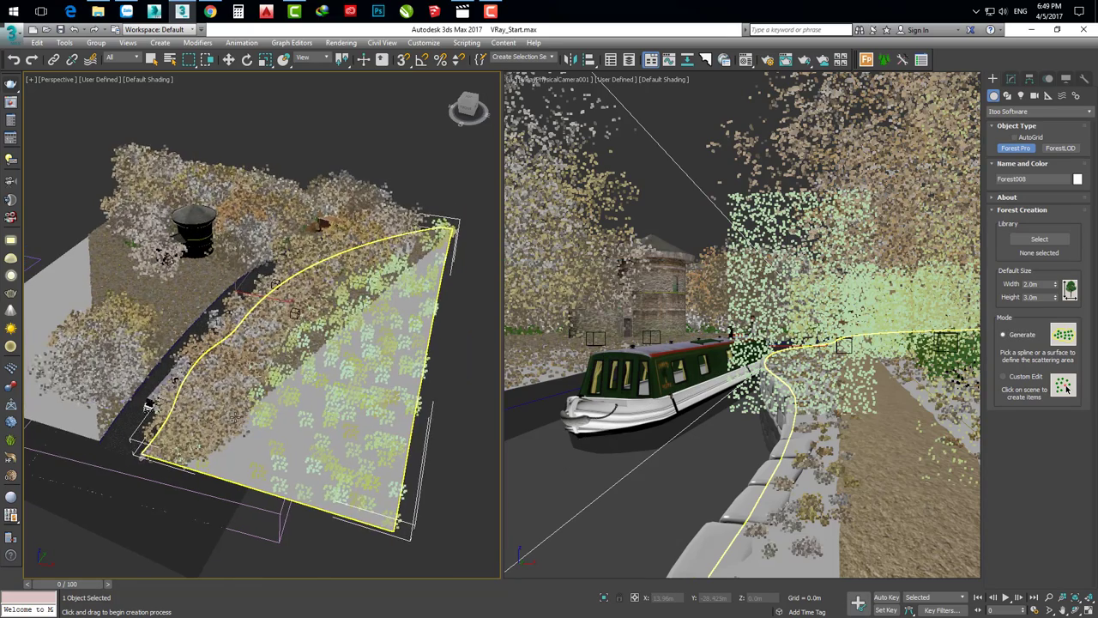
scroll(261, 326, up, 3)
scroll(227, 435, up, 2)
mouse_move(227, 435)
alt+middle_down()
mouse_move(275, 343)
mouse_move(214, 360)
mouse_move(163, 399)
alt+middle_up()
scroll(163, 400, up, 3)
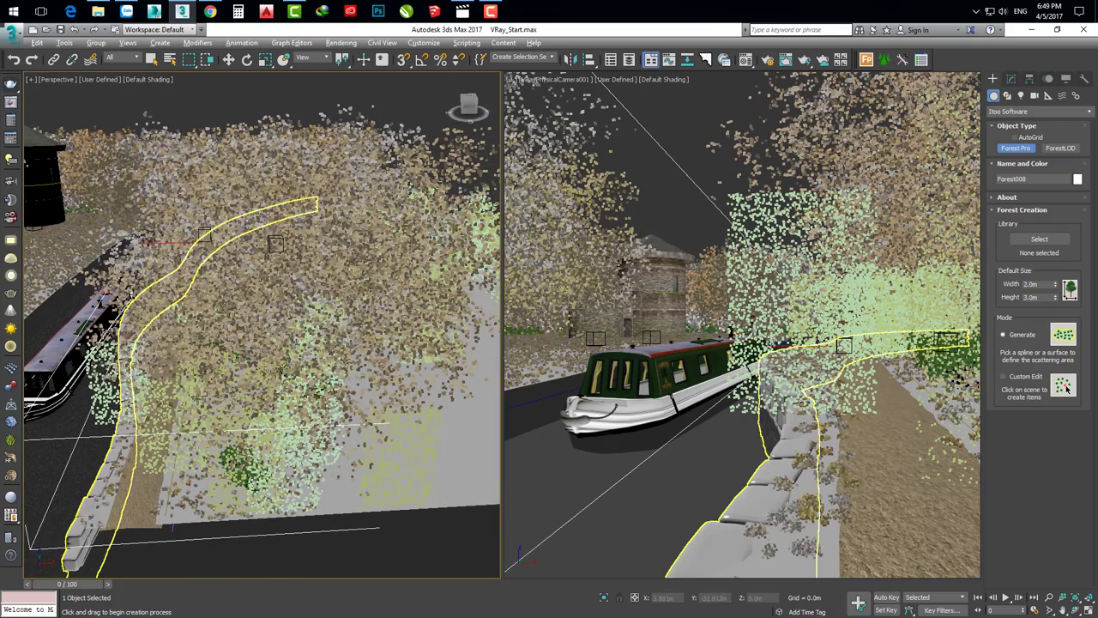
click(1011, 79)
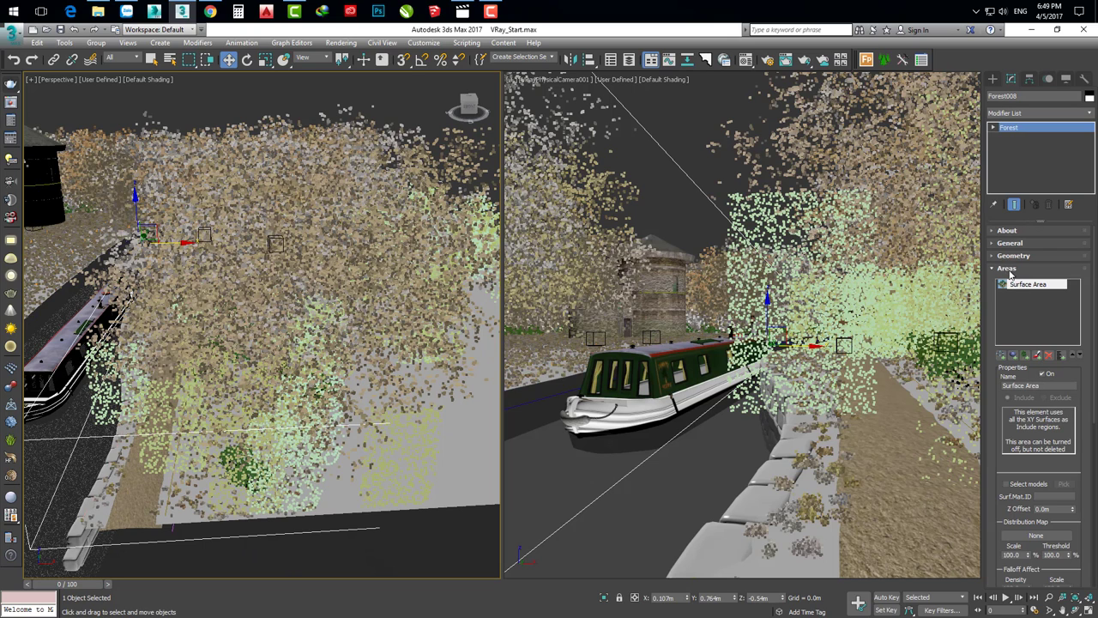
click(1008, 268)
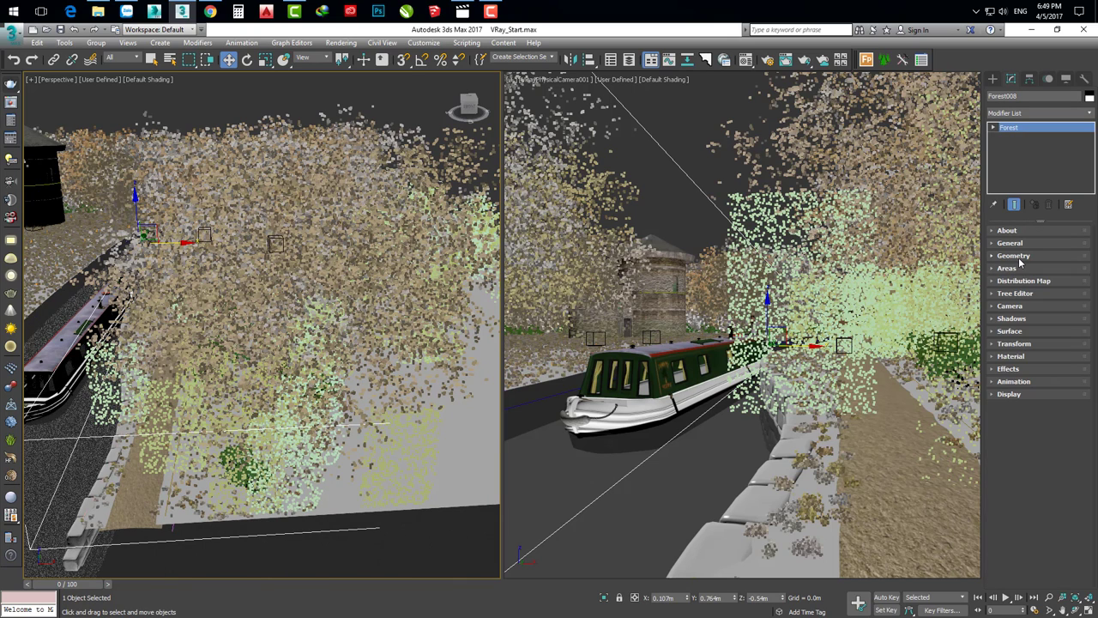
Add flower01, flower02 and flower03 to Forest008's geometry and delete the default plant
click(1022, 255)
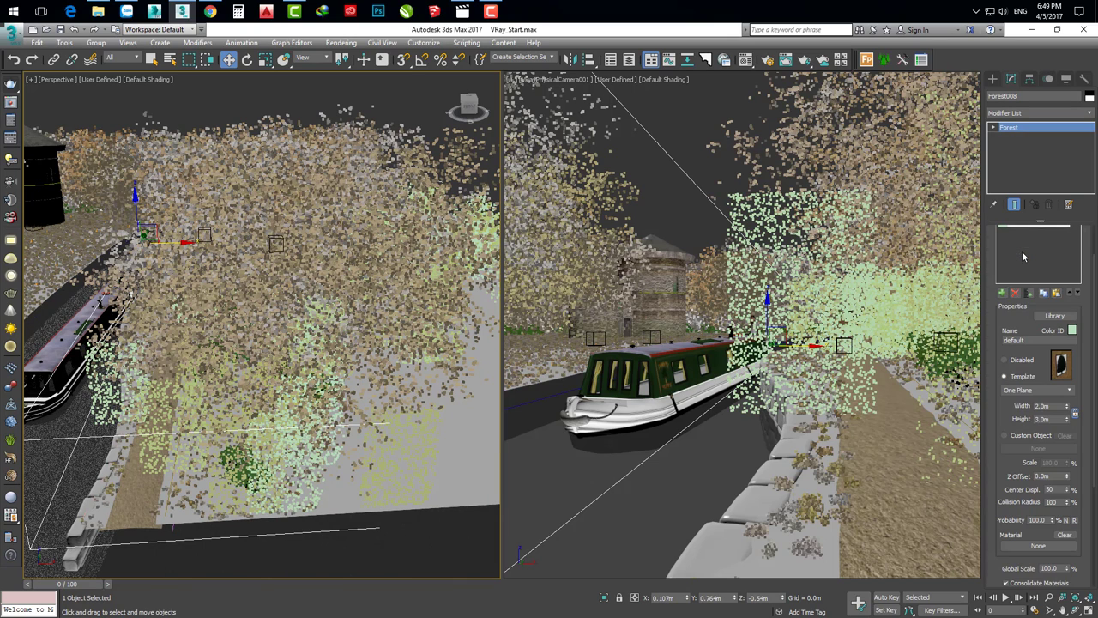
click(1001, 292)
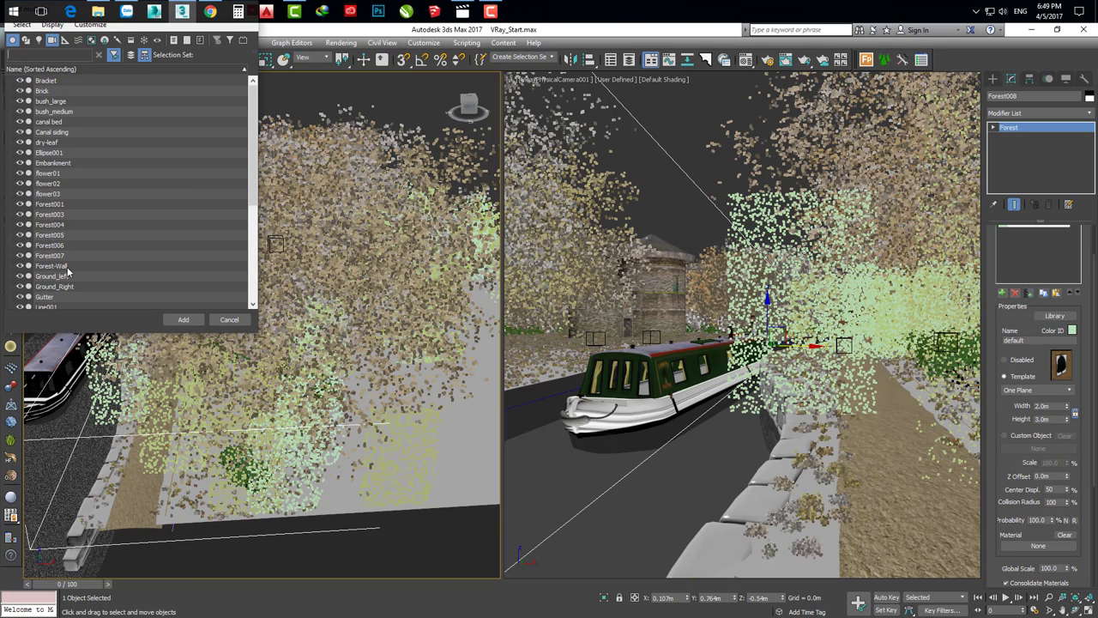
mouse_move(253, 199)
mouse_down()
mouse_move(251, 289)
mouse_move(241, 181)
mouse_up()
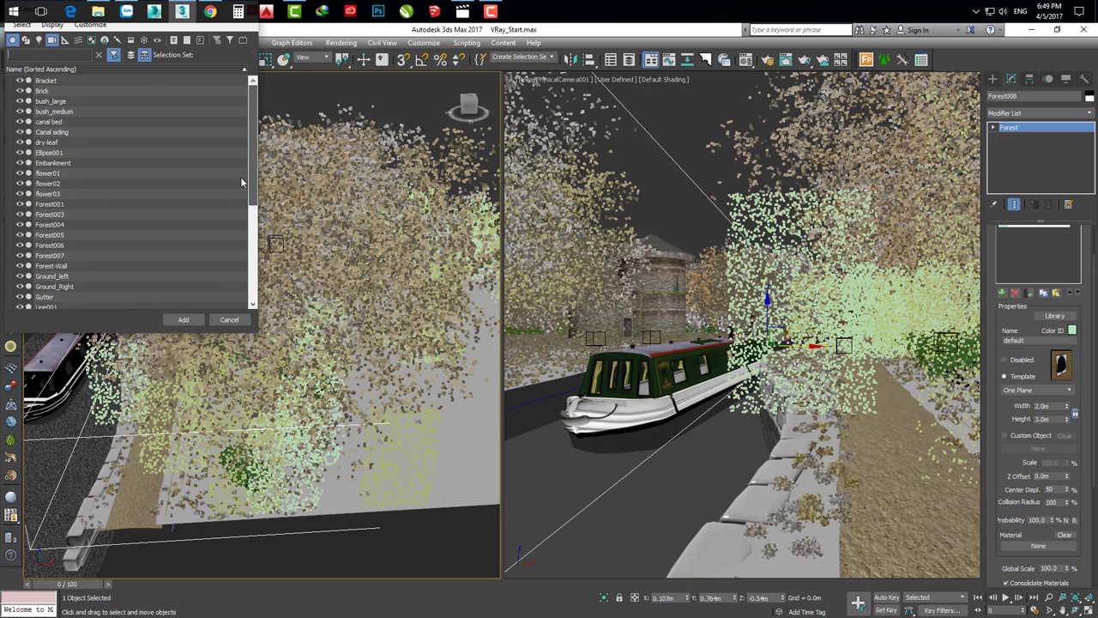
click(61, 174)
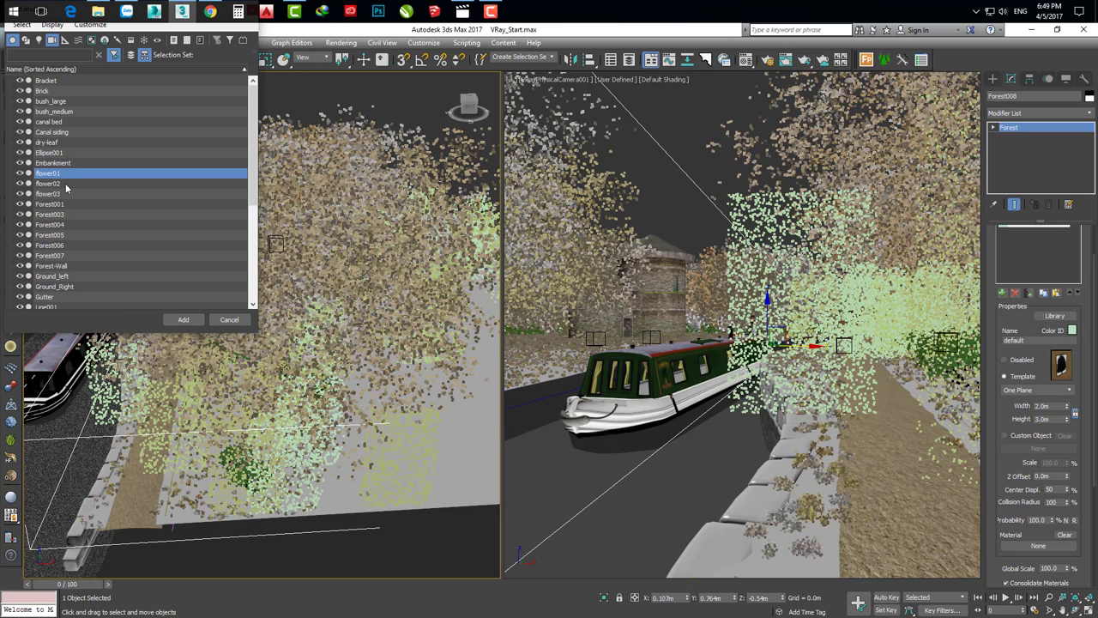
shift+click(69, 194)
click(185, 320)
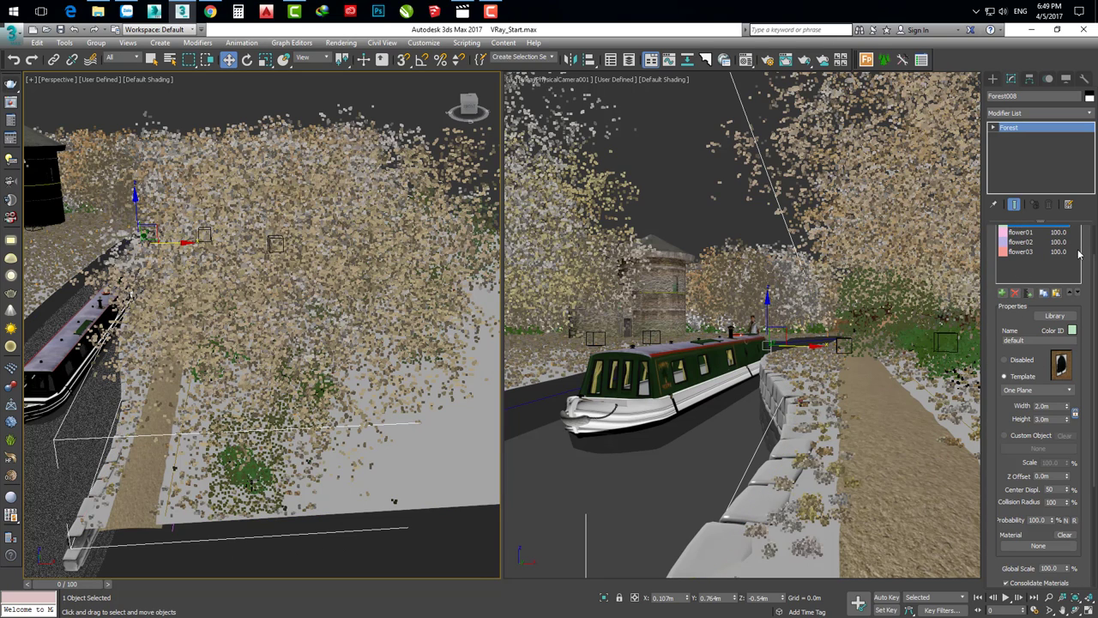
scroll(1083, 259, up, 2)
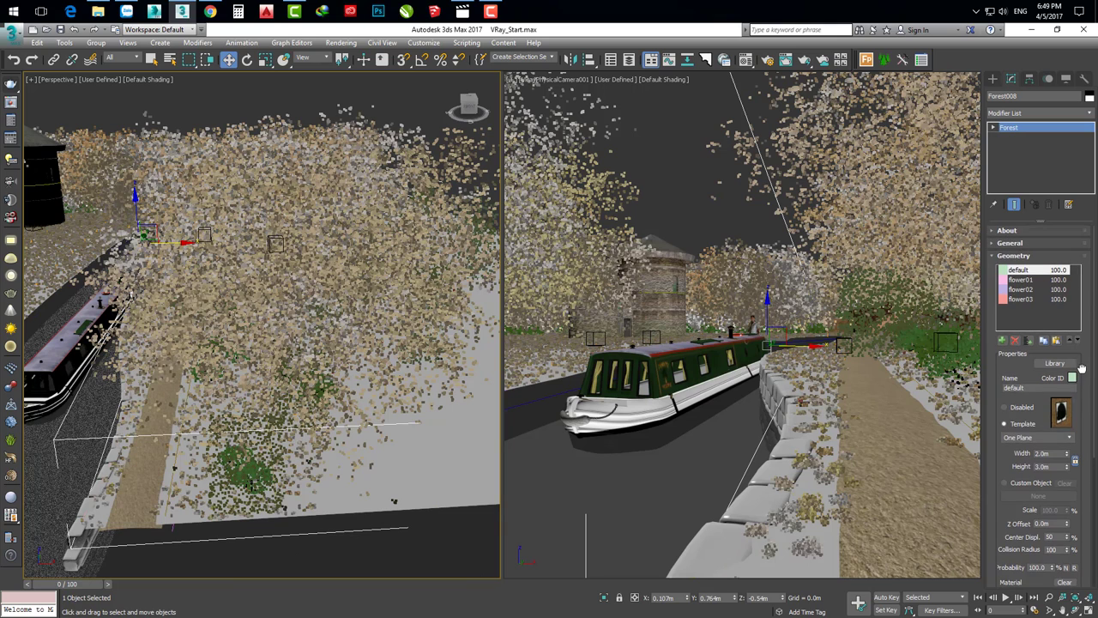
click(1015, 341)
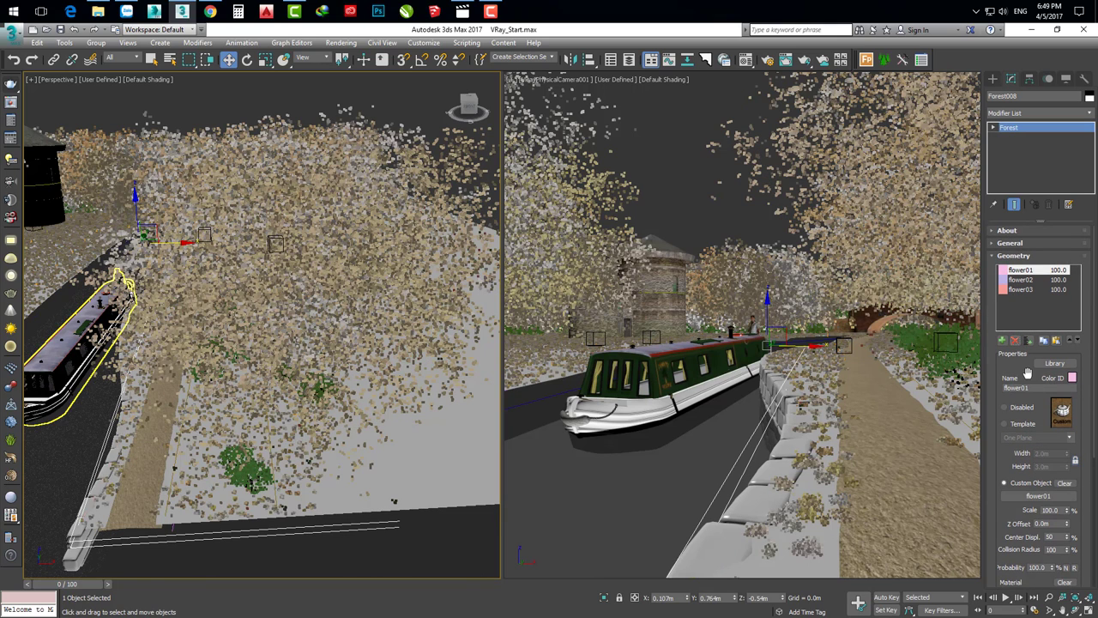
Set Forest008's distribution map Density Units X to 5.0m
click(1002, 258)
click(1017, 283)
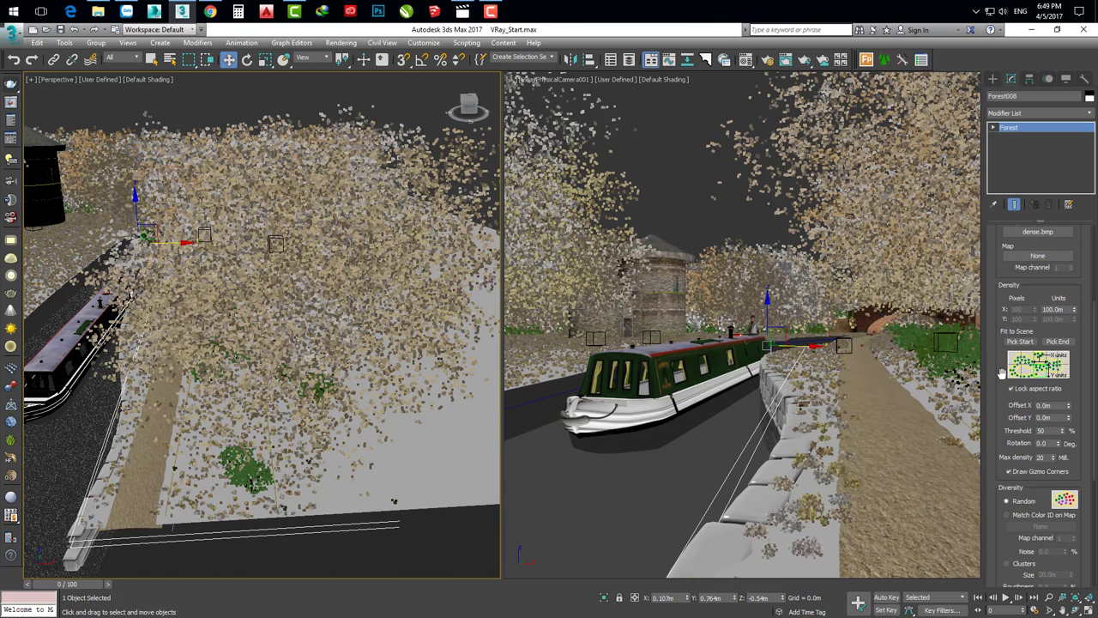
drag(1003, 390, 999, 308)
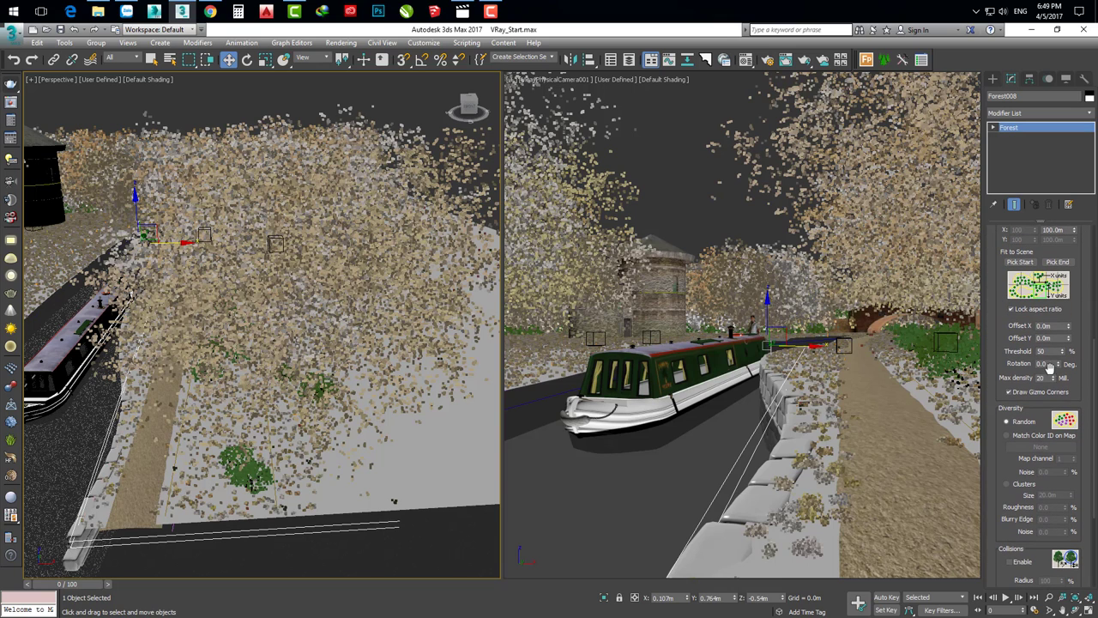
drag(995, 442, 997, 405)
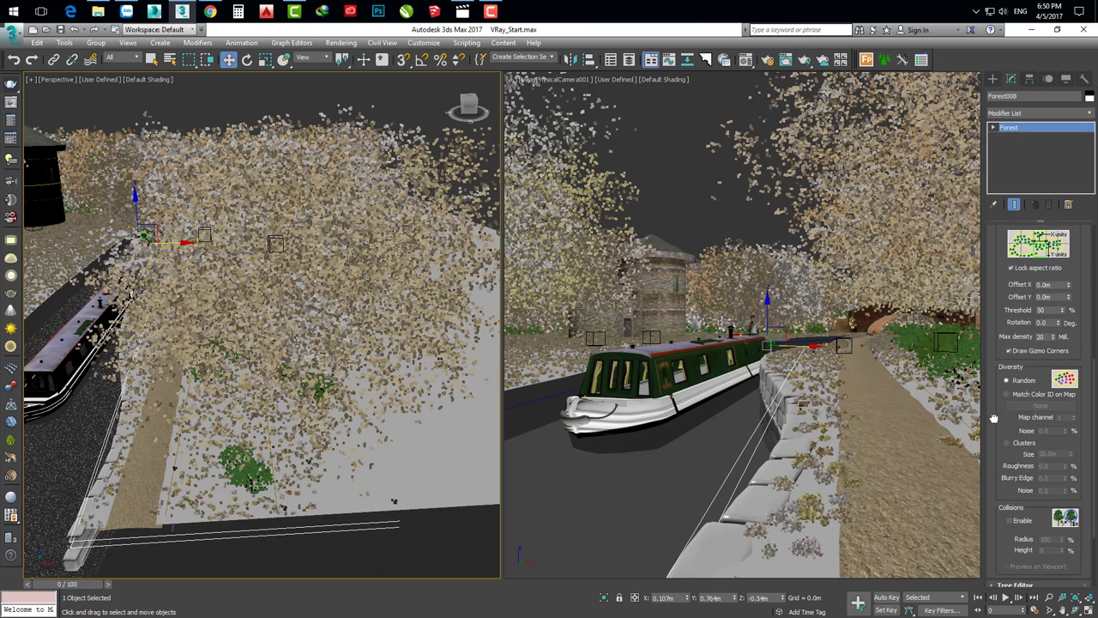
scroll(1035, 335, up, 3)
double_click(1053, 321)
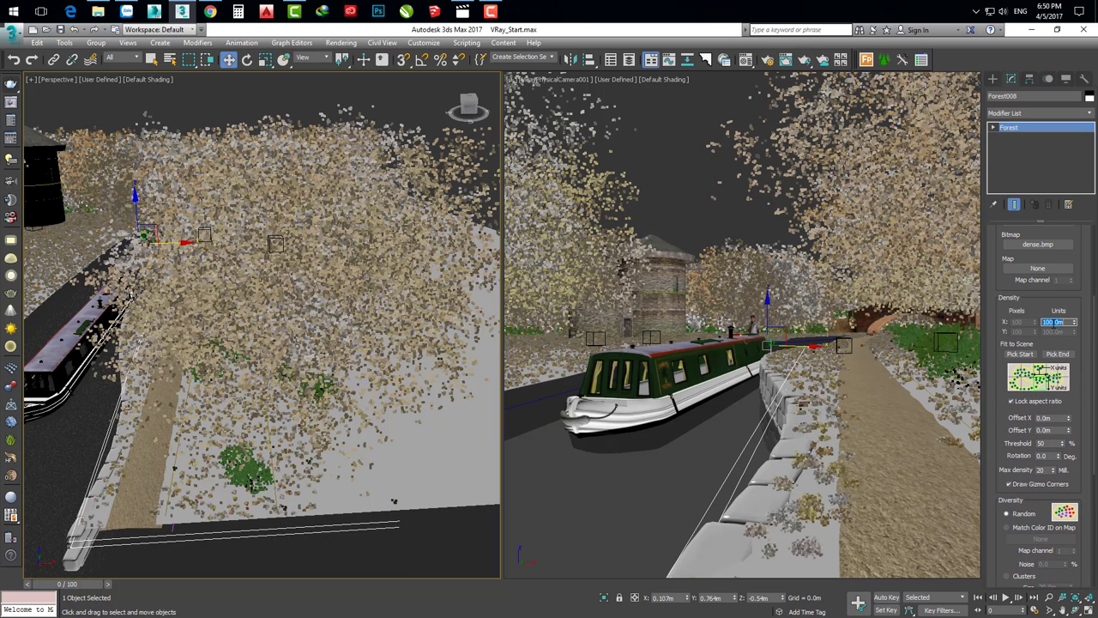
text(5)
key(Return)
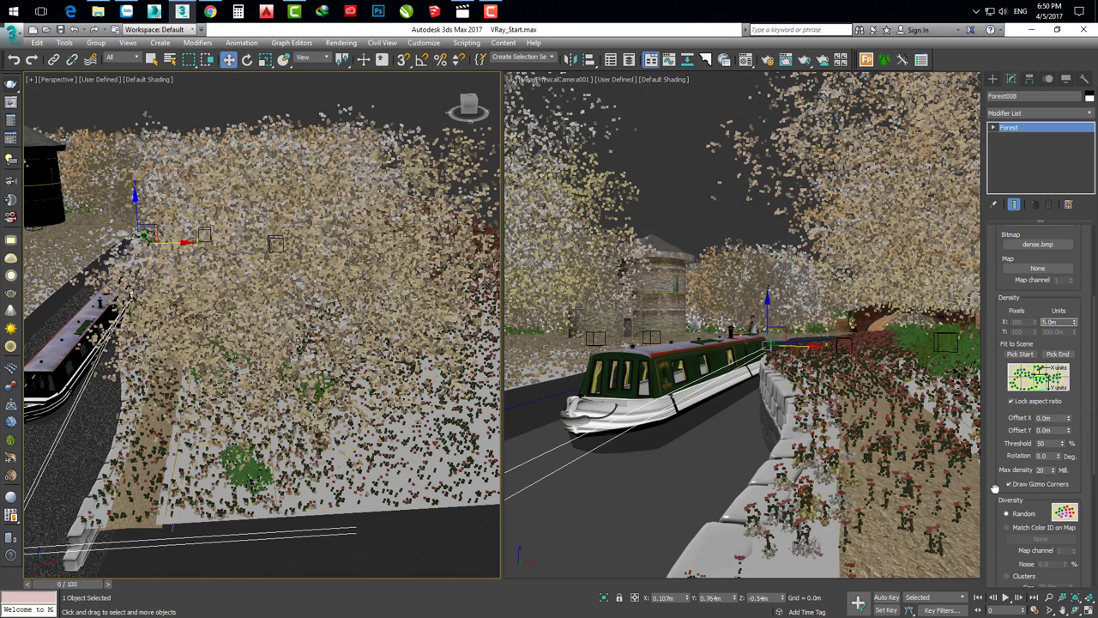
scroll(997, 360, up, 3)
Expand Forest008's Areas and switch off Surface Area so no flowers appear
click(1013, 258)
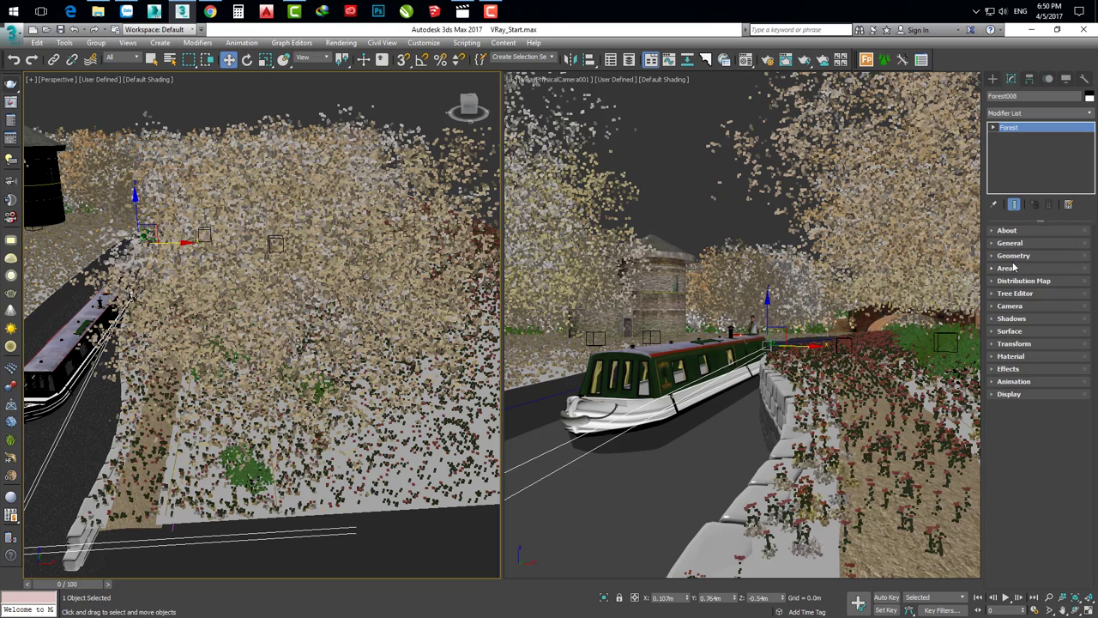
click(1007, 268)
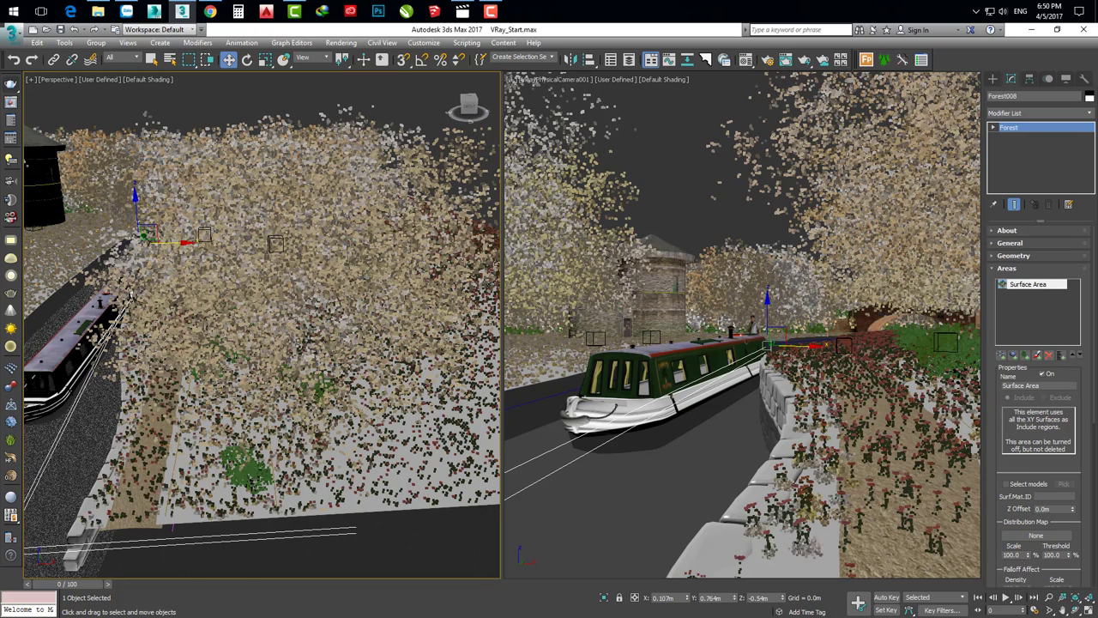
middle_drag(284, 407, 270, 410)
alt+middle_drag(359, 421, 360, 412)
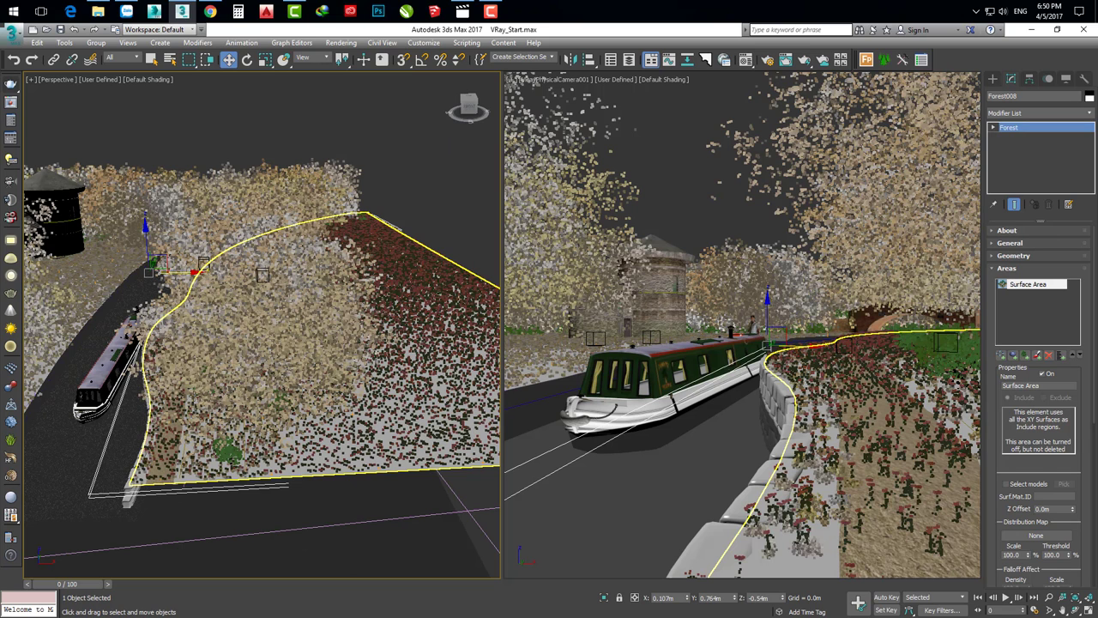
alt+middle_drag(335, 400, 343, 403)
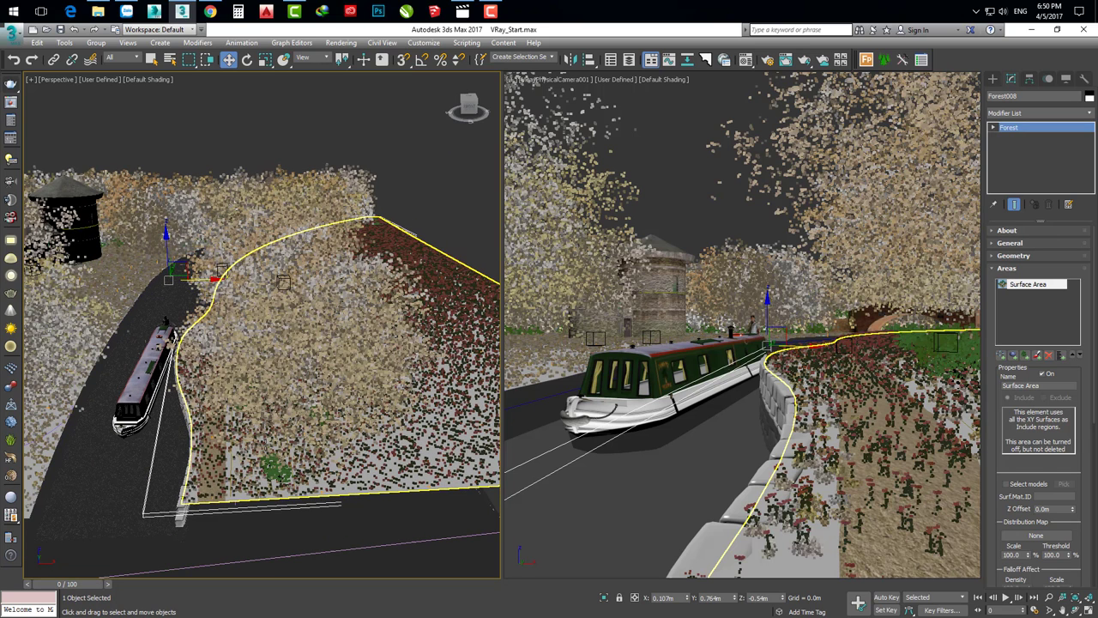
key(ctrl+z)
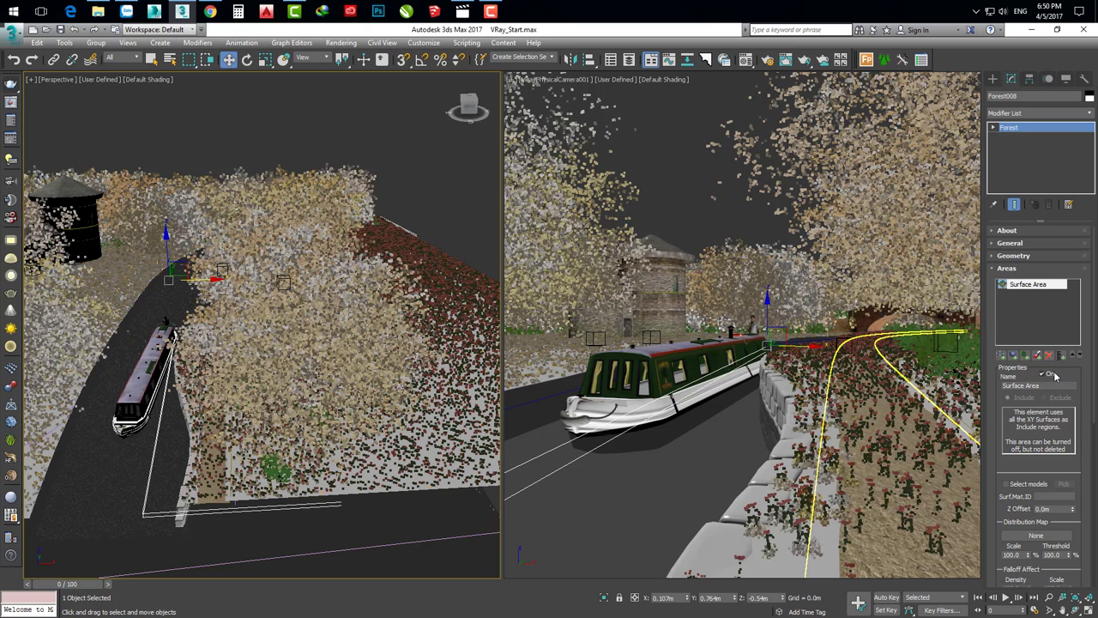
click(1045, 375)
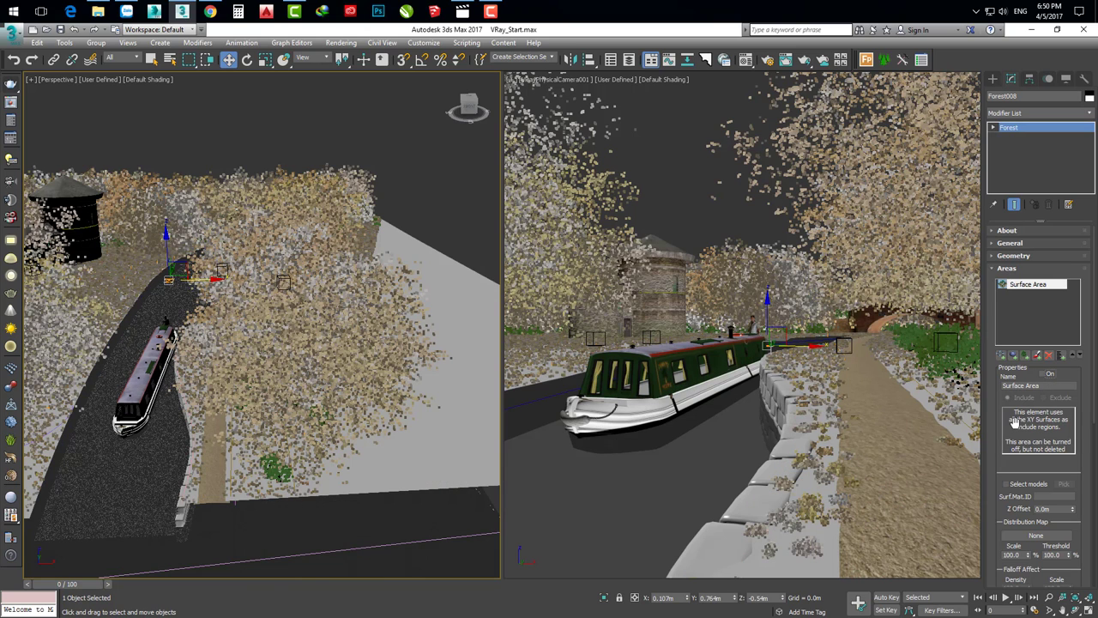
Add a New paint area, paint flowers along the stone canal edge, then undo that stroke
click(1036, 355)
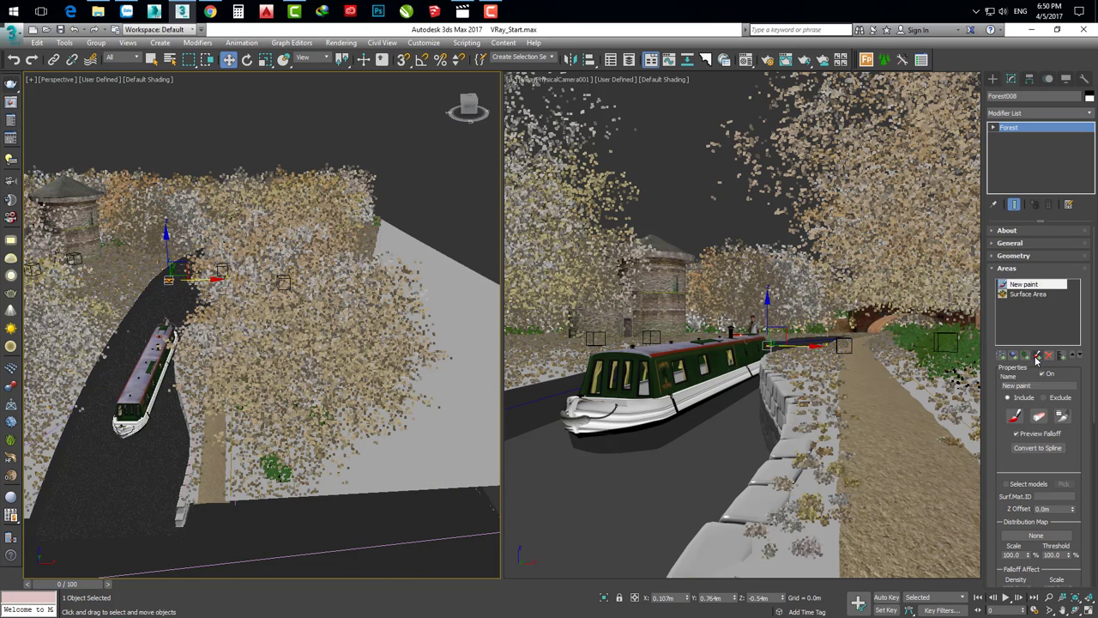
click(1015, 417)
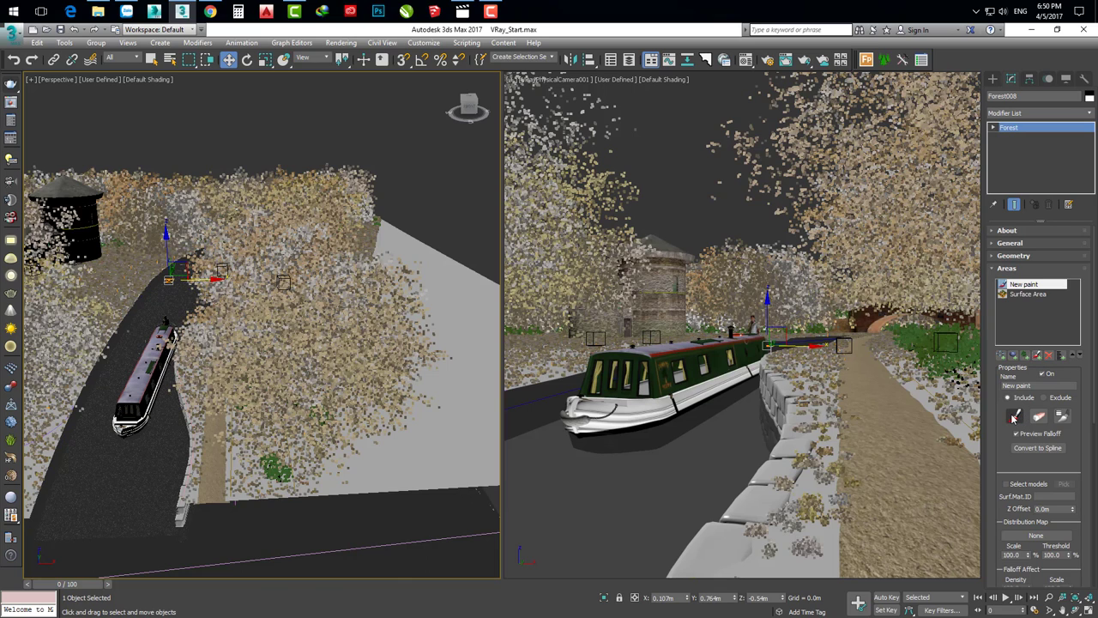
click(1013, 417)
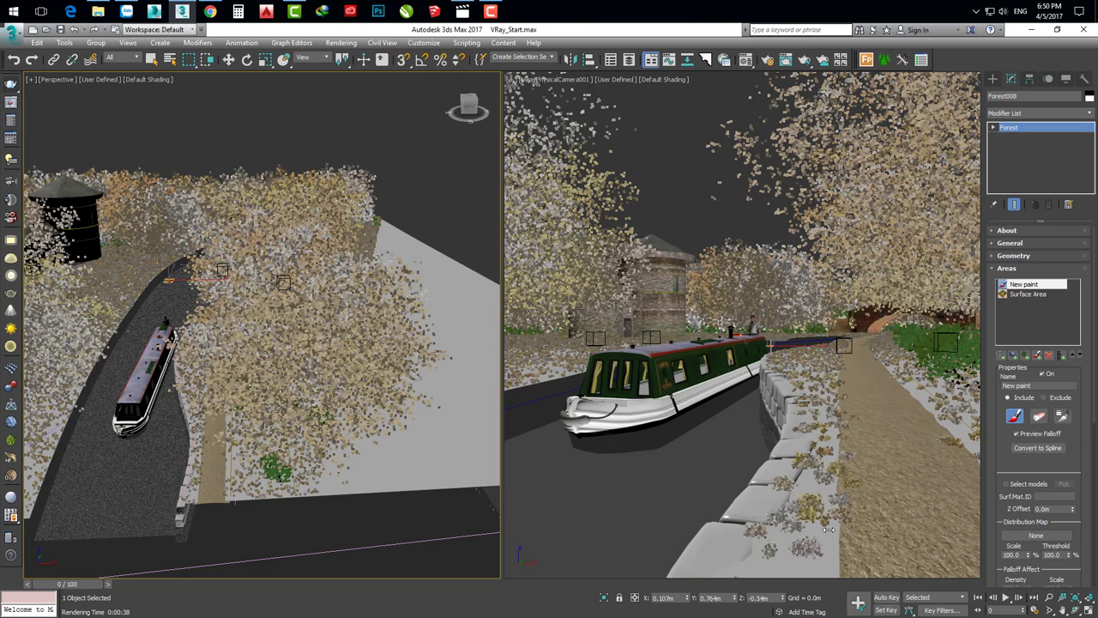
click(811, 459)
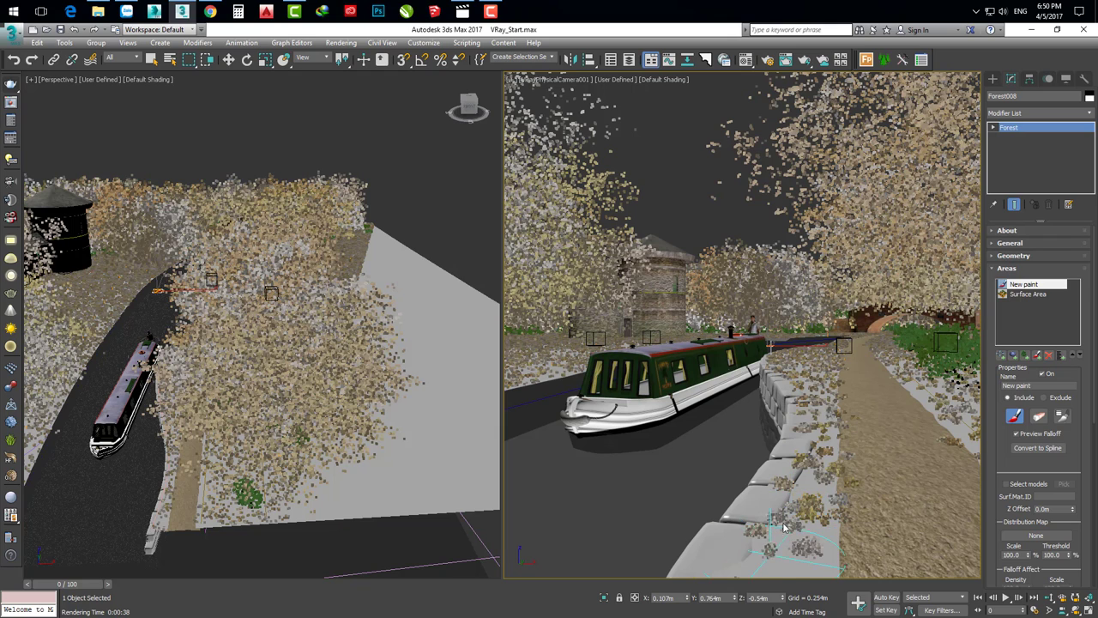
drag(783, 527, 822, 345)
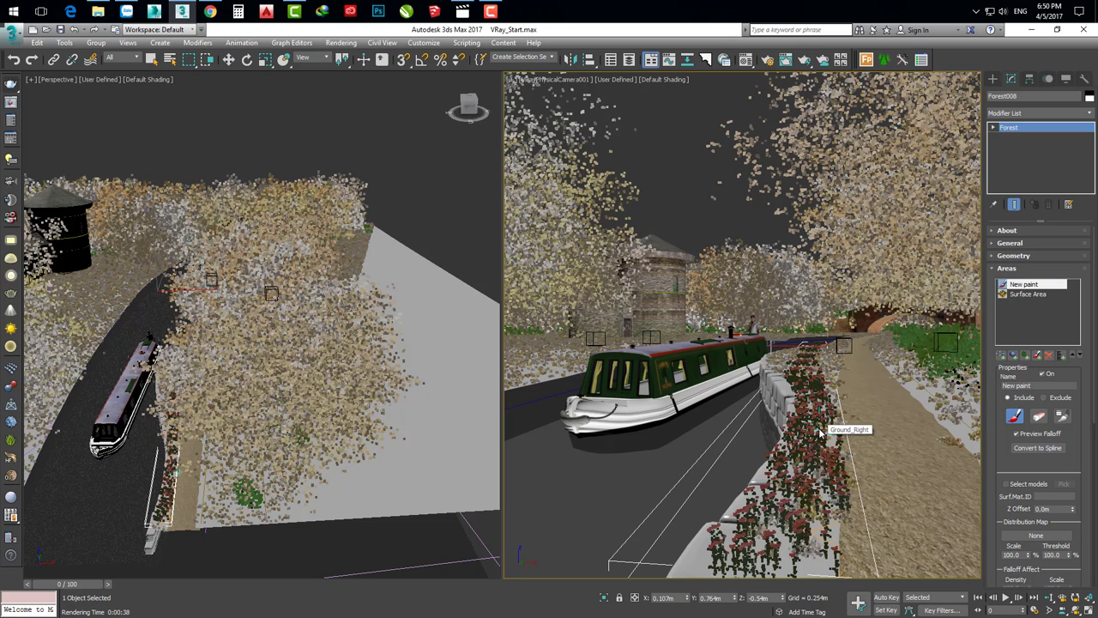
key(ctrl+z)
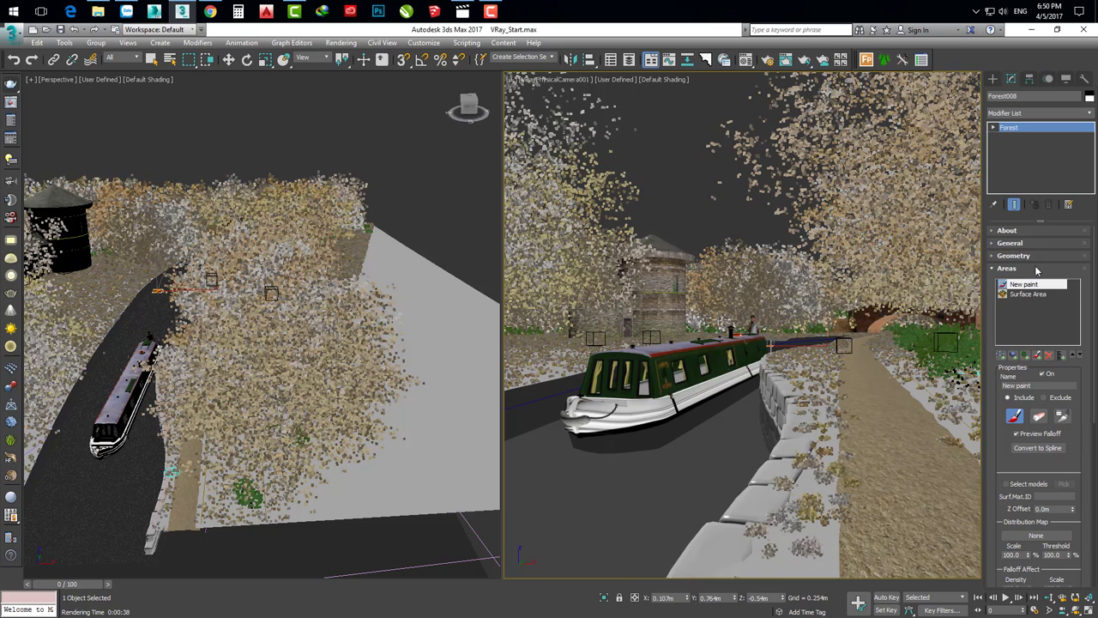
click(1007, 268)
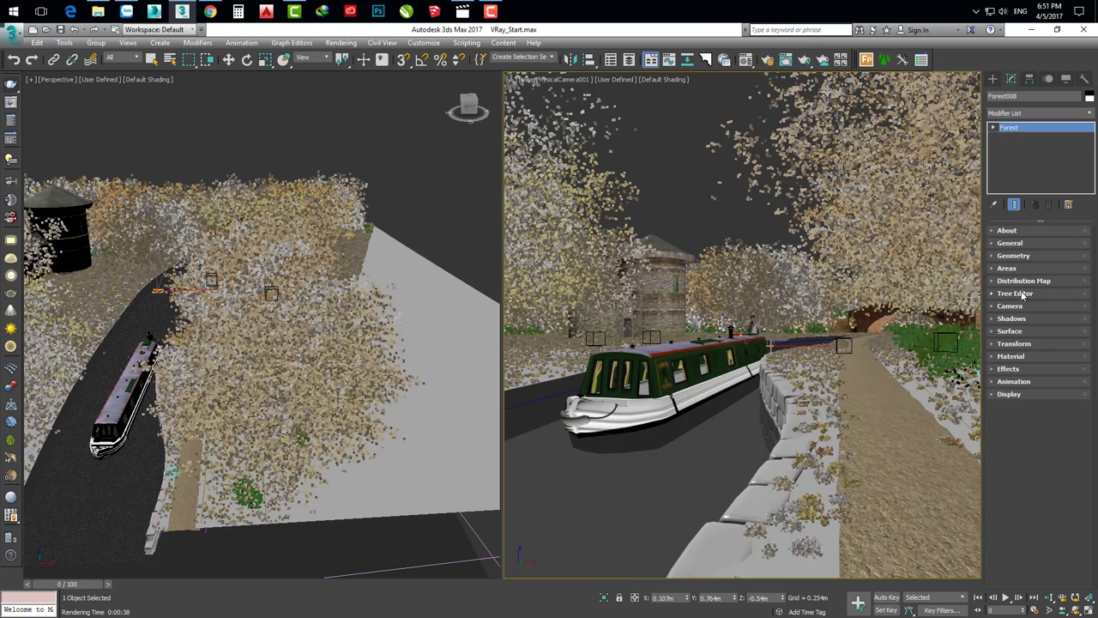
Change Forest008's density units from 5.0m to 50.0m and reopen the Areas settings
click(1023, 281)
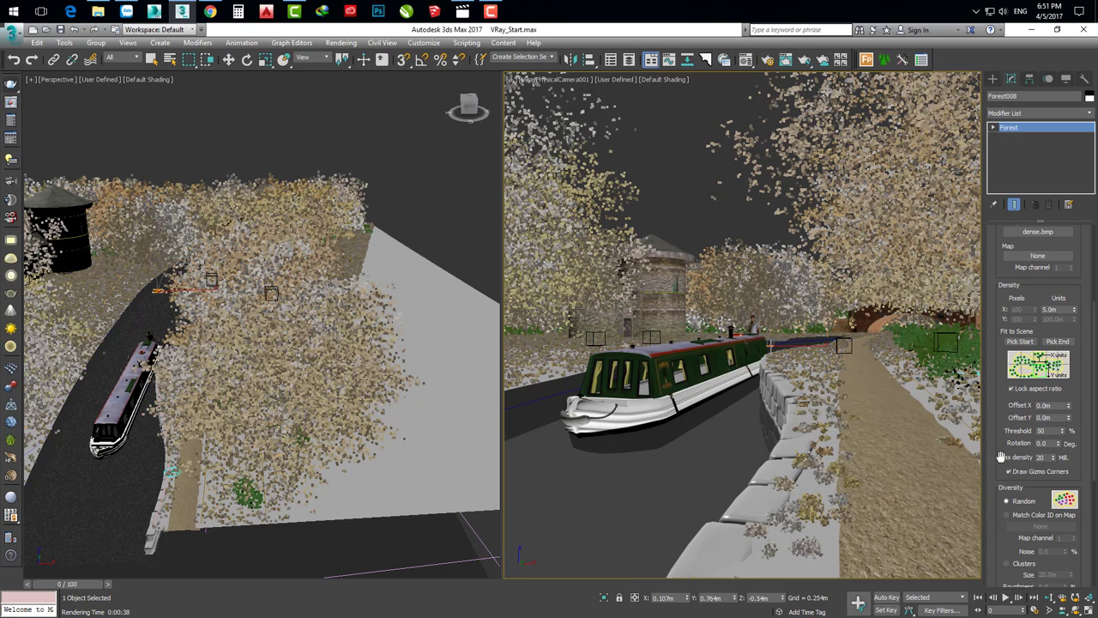
drag(997, 415, 997, 467)
double_click(1056, 353)
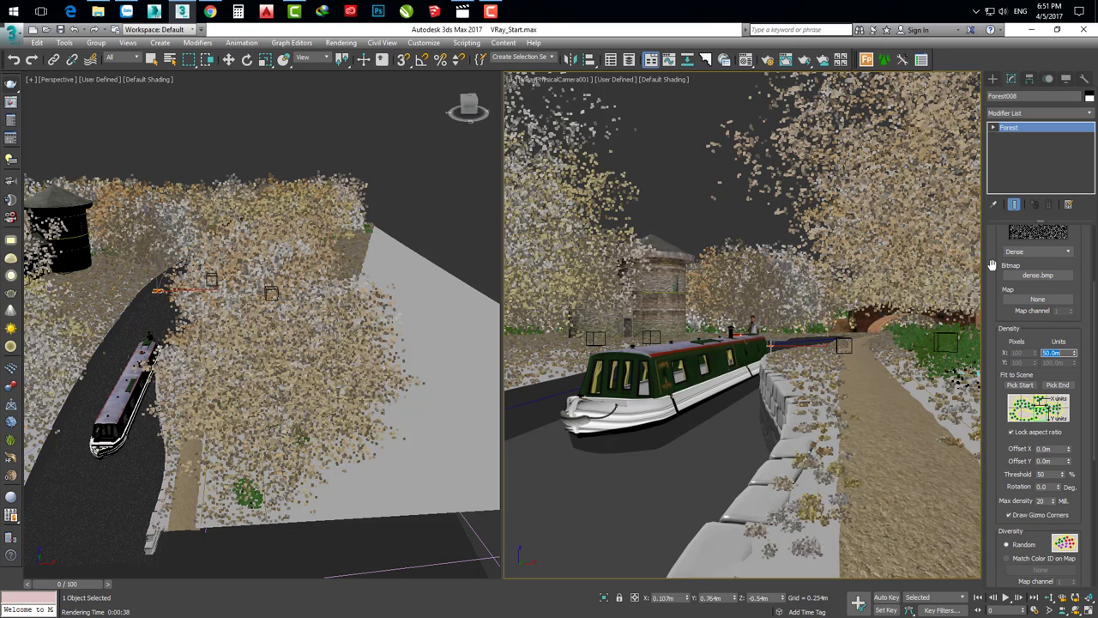
drag(993, 265, 1006, 287)
click(1017, 283)
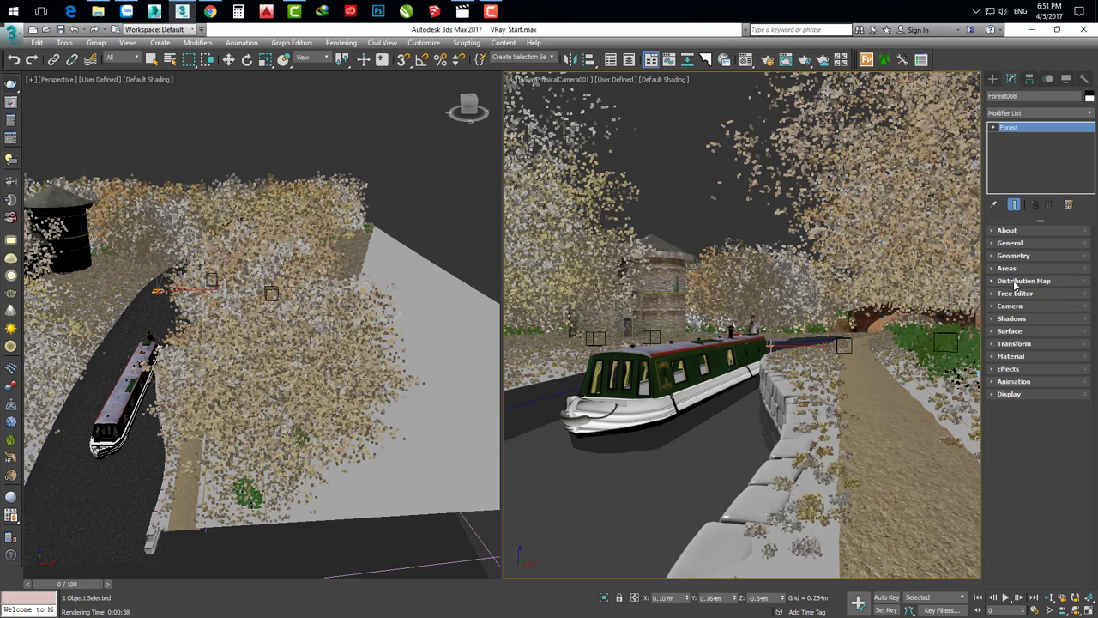
click(1015, 269)
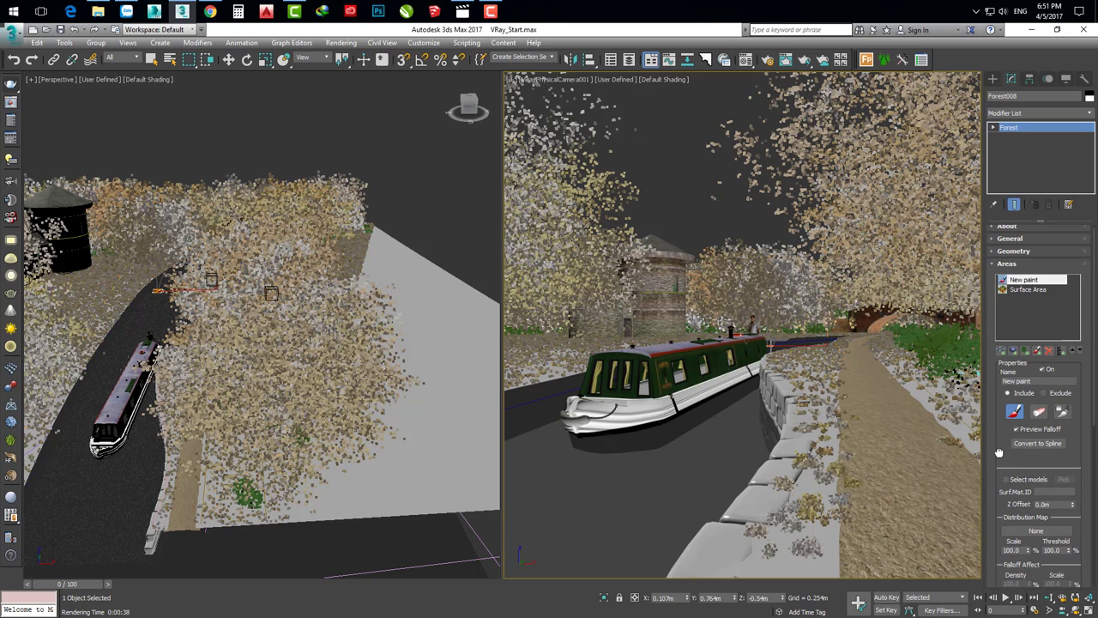
Paint flower areas along the stone canal wall and towpath edge, plus a small extra patch
middle_drag(784, 419, 807, 401)
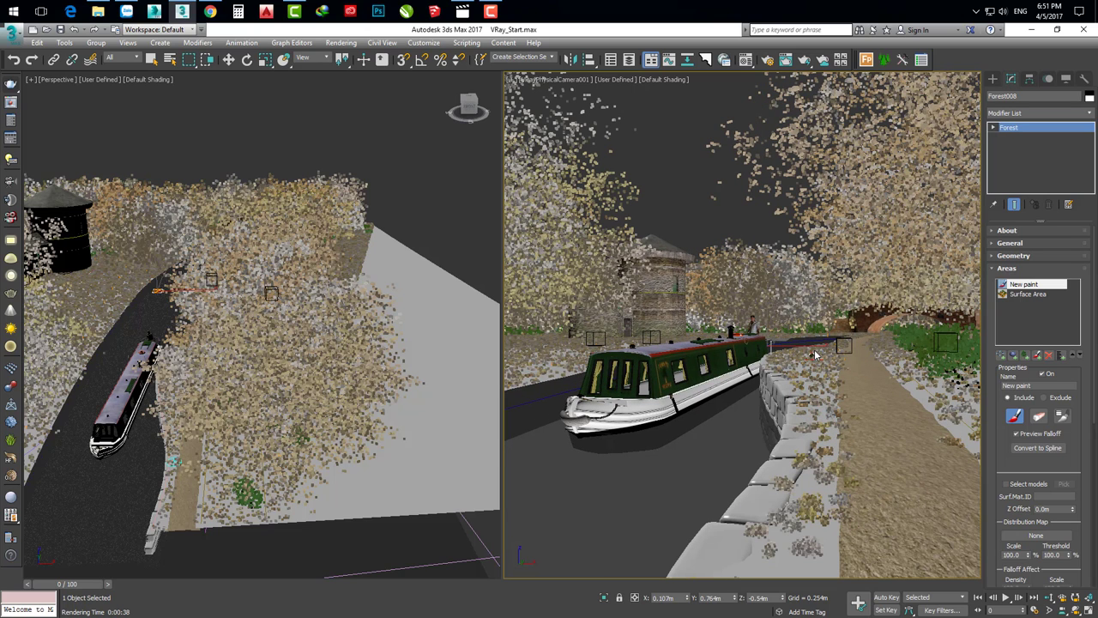
mouse_move(817, 390)
mouse_down()
mouse_move(813, 527)
mouse_move(805, 344)
mouse_move(866, 330)
mouse_up()
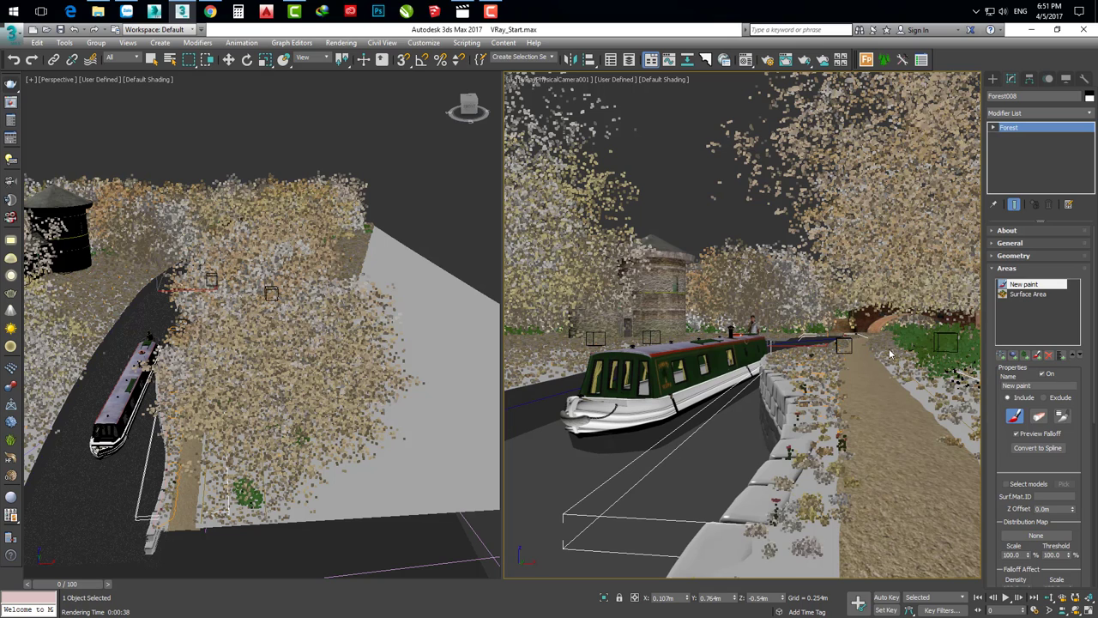
mouse_move(946, 412)
mouse_down()
mouse_move(985, 463)
mouse_move(922, 356)
mouse_up()
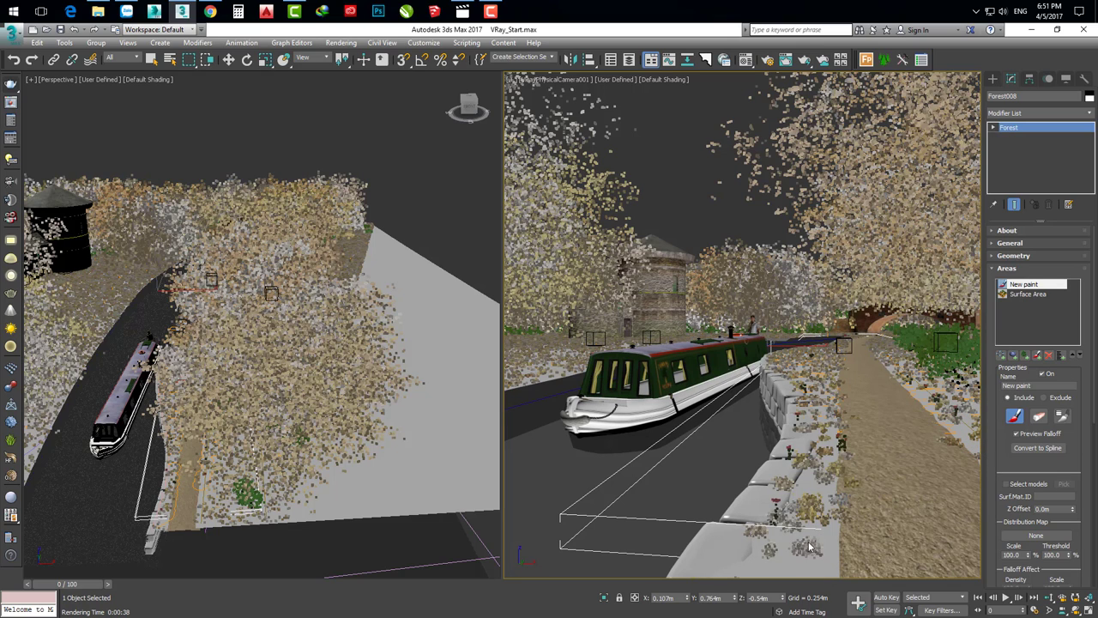
mouse_move(159, 435)
alt+middle_down()
mouse_move(370, 439)
mouse_move(296, 466)
alt+middle_up()
drag(299, 485, 319, 519)
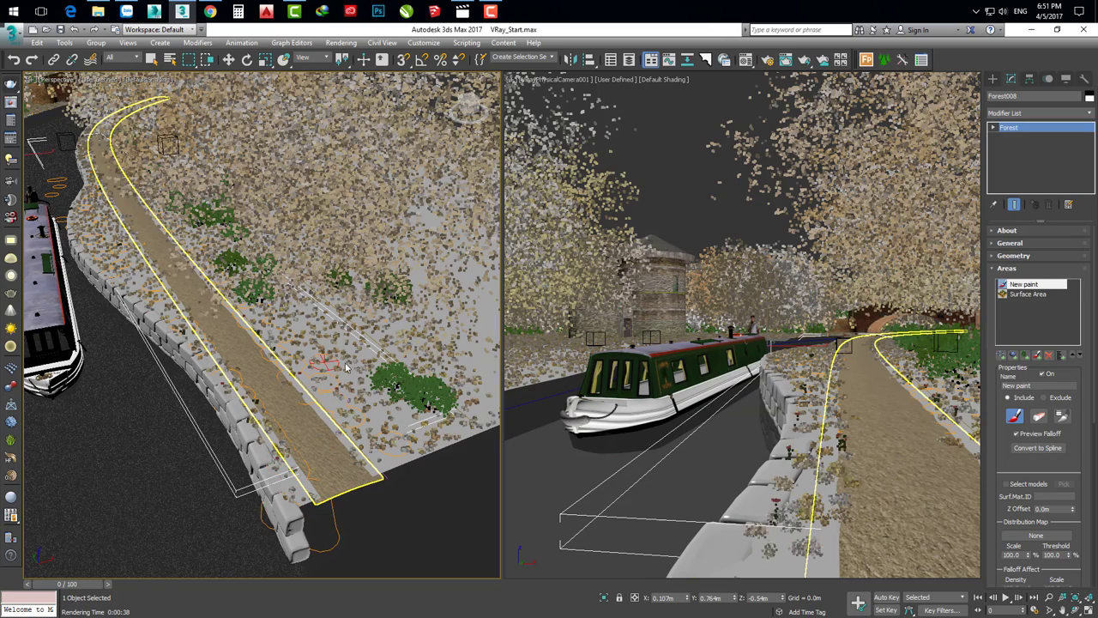
drag(408, 439, 434, 459)
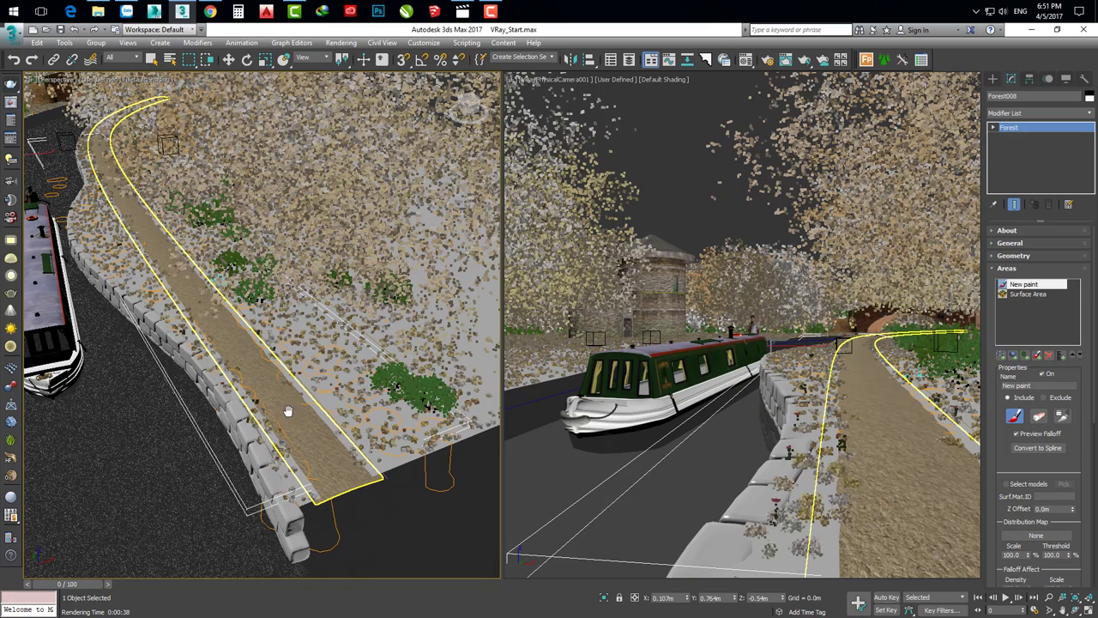
middle_drag(288, 411, 230, 384)
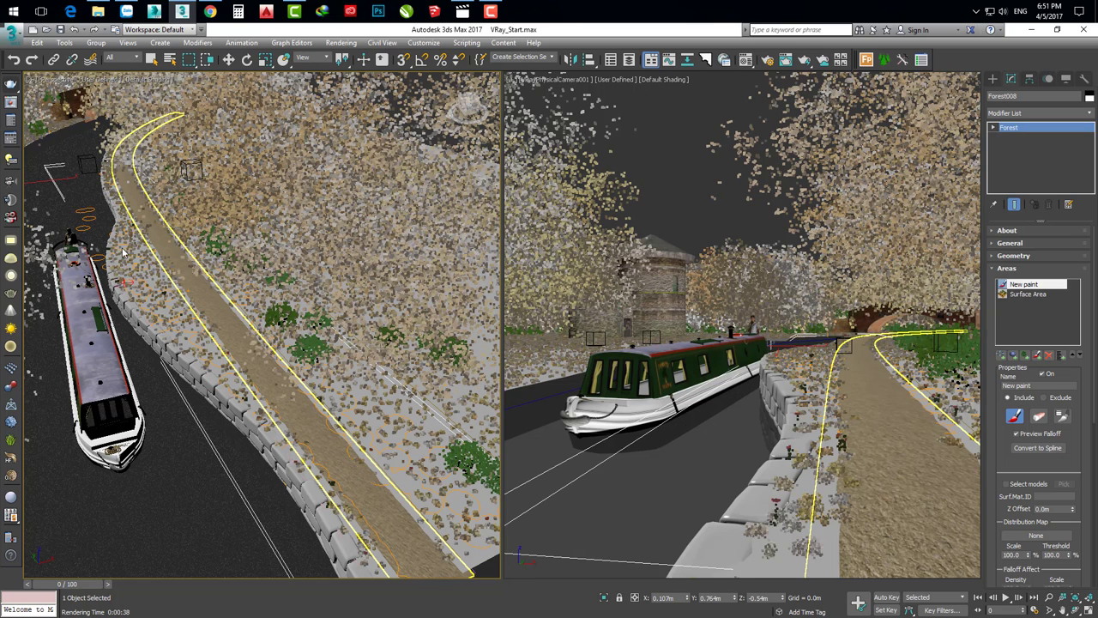
alt+middle_drag(158, 227, 367, 431)
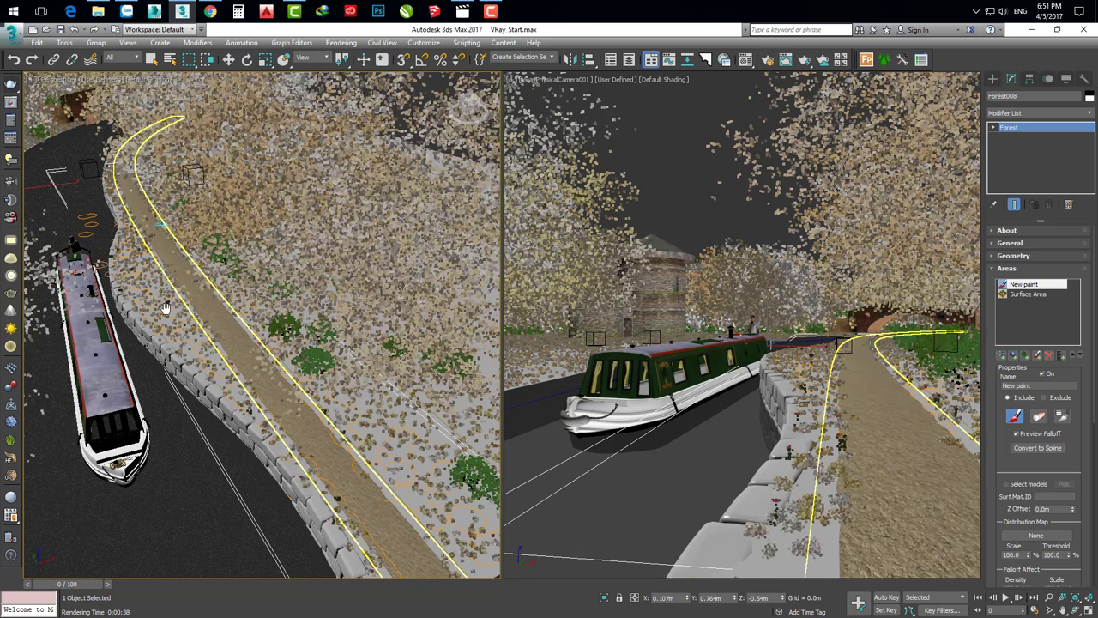
scroll(367, 431, up, 3)
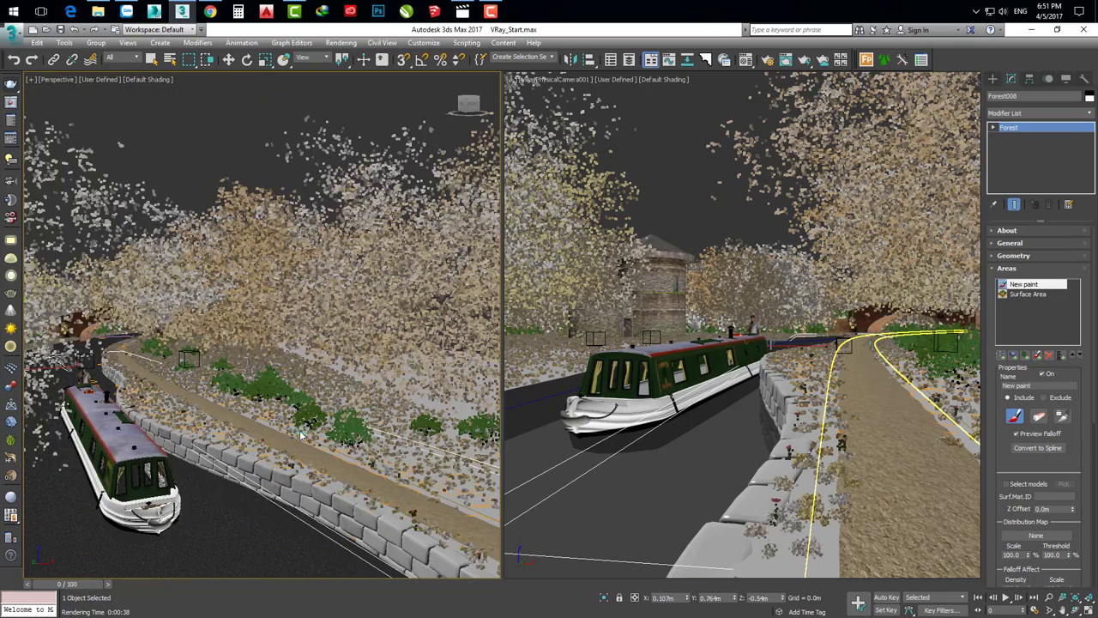
scroll(299, 442, up, 3)
scroll(306, 452, up, 2)
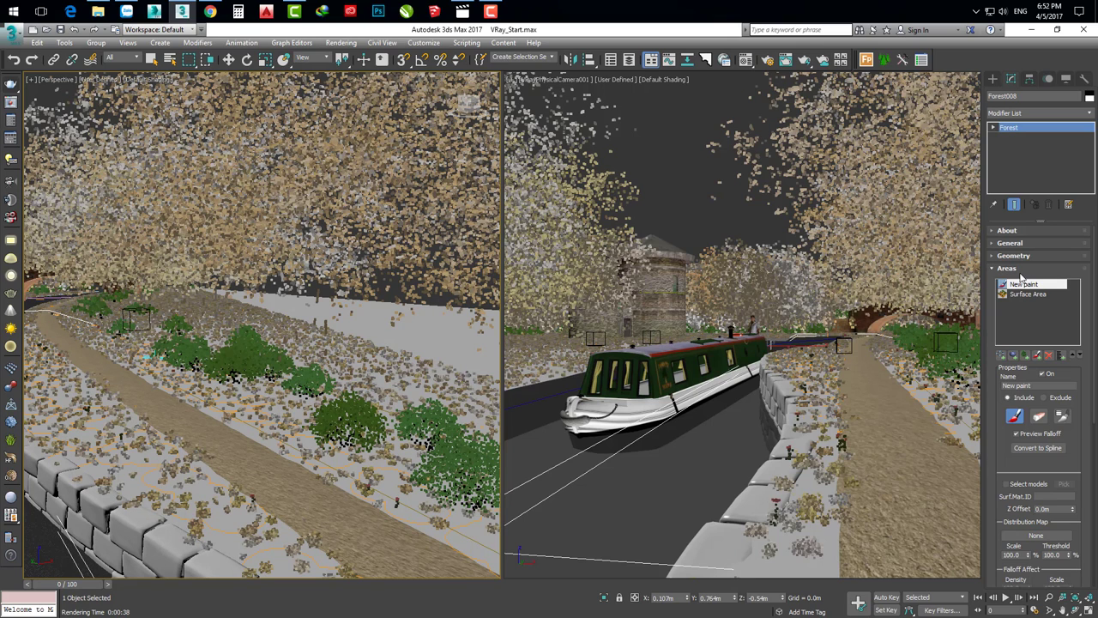
Turn off painting and expand Forest008's Distribution Map settings
click(1014, 418)
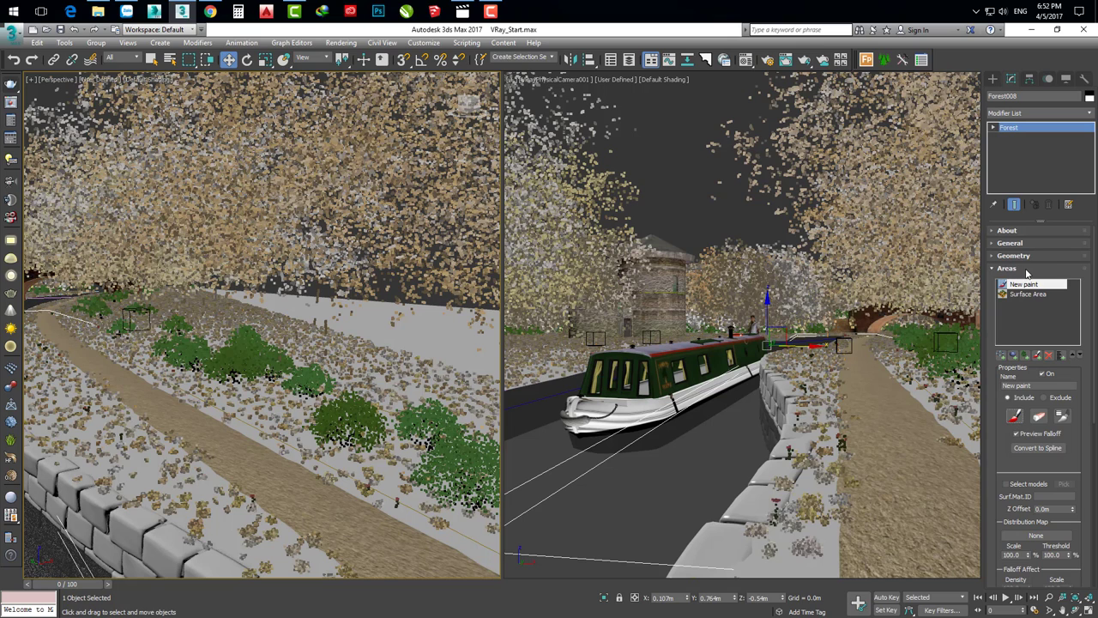
click(1029, 269)
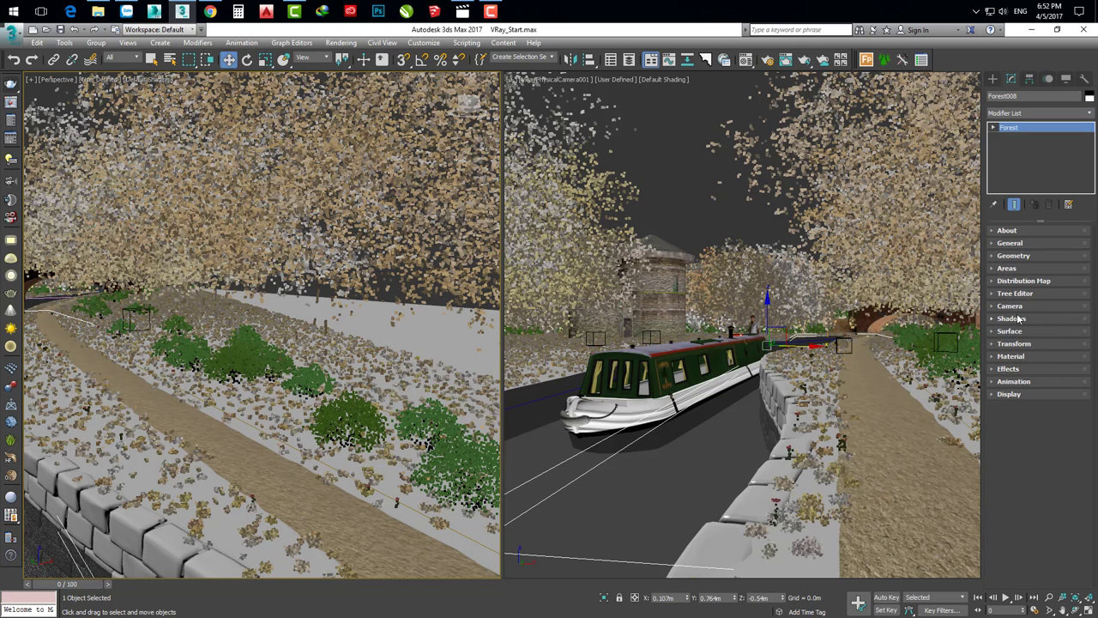
click(1035, 281)
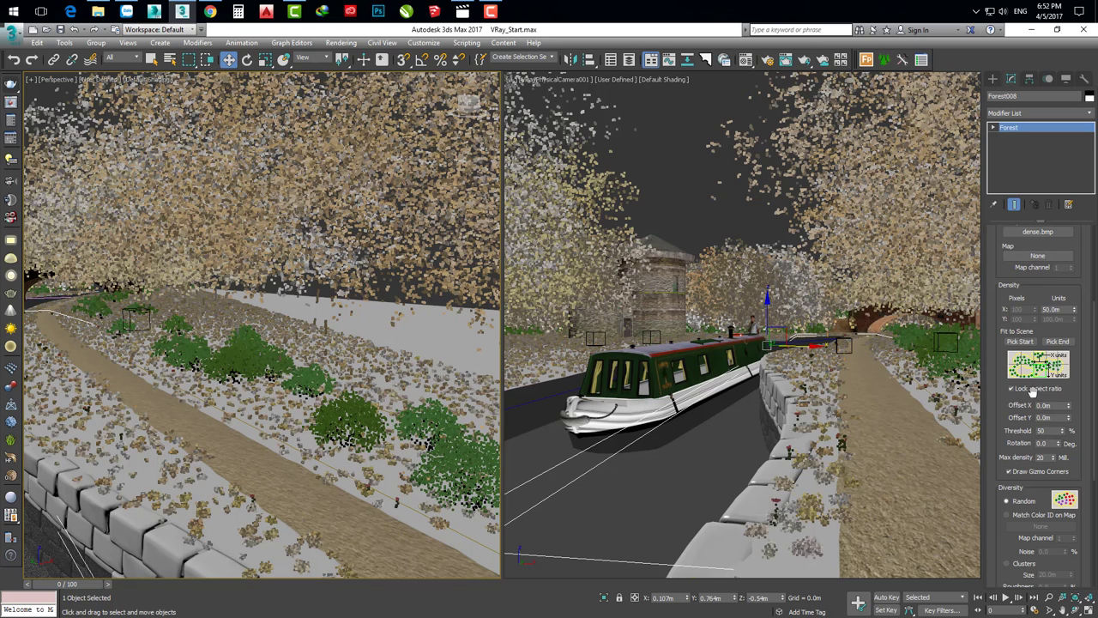
drag(998, 458, 989, 334)
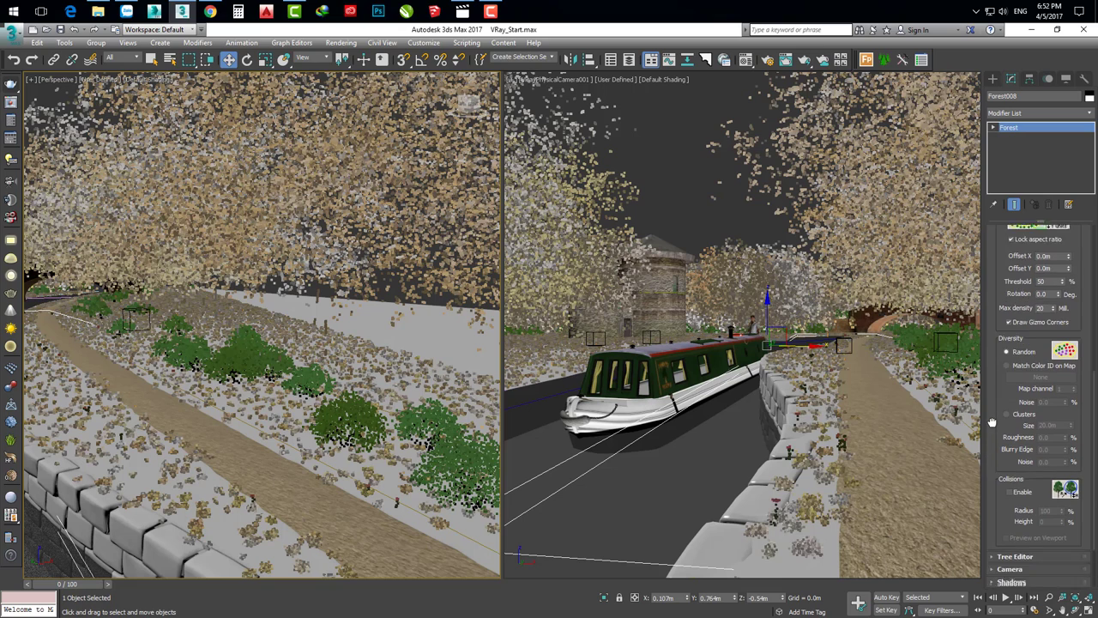
drag(991, 452, 992, 541)
scroll(1018, 476, up, 1)
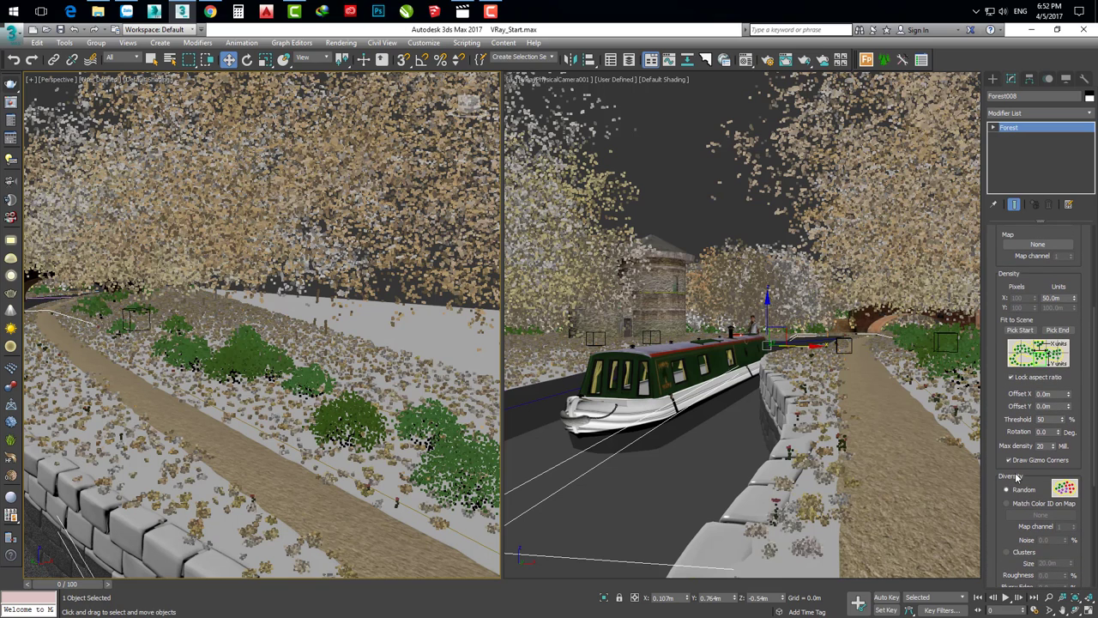
Set Forest008's density X units to 20.0m, collapse the rollout and activate the camera view
drag(1060, 298, 1030, 302)
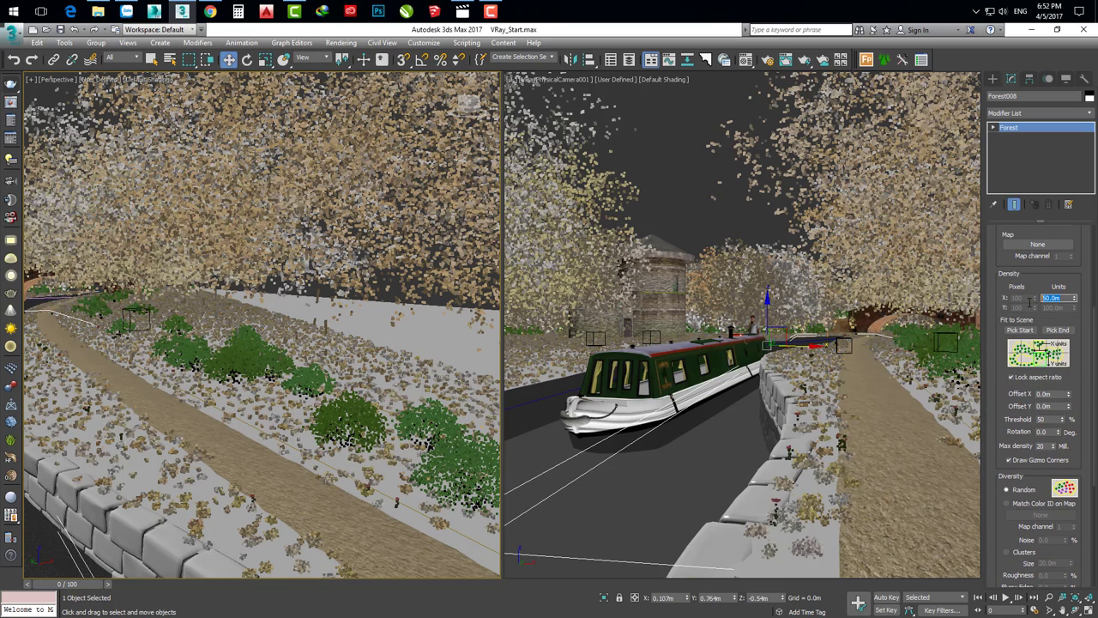
text(20)
key(Return)
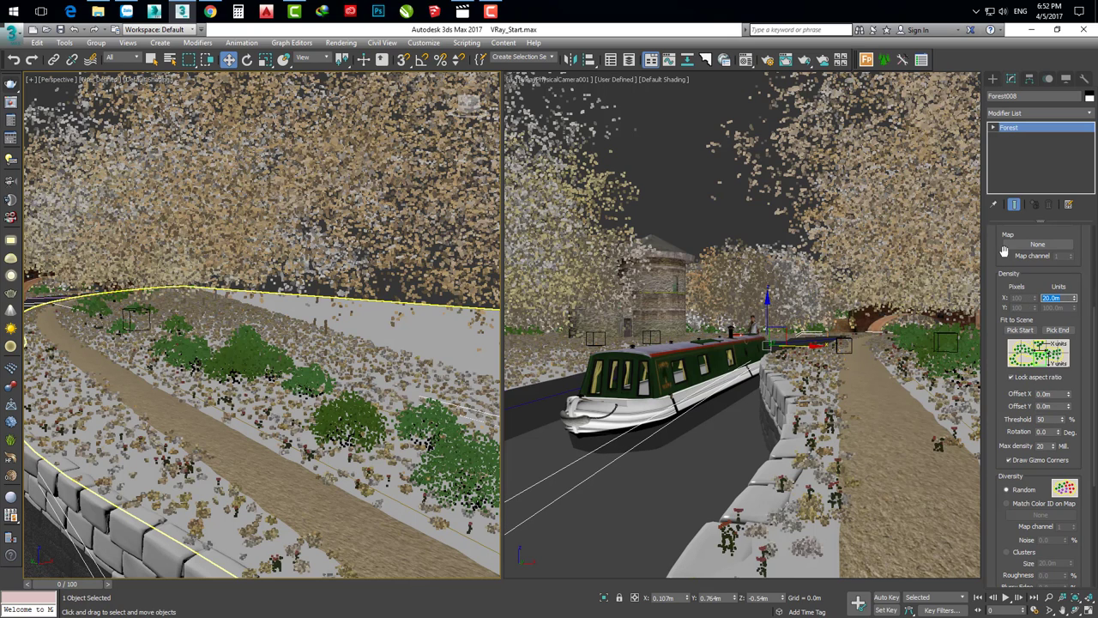
scroll(1003, 250, up, 2)
scroll(1008, 257, up, 1)
scroll(1014, 268, up, 2)
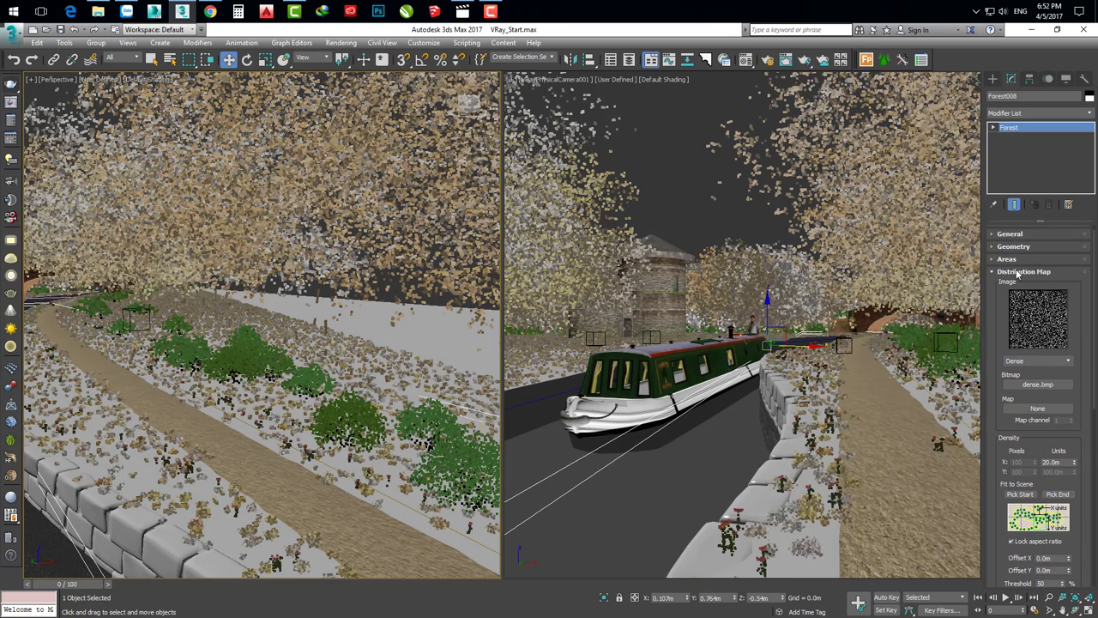
click(1017, 272)
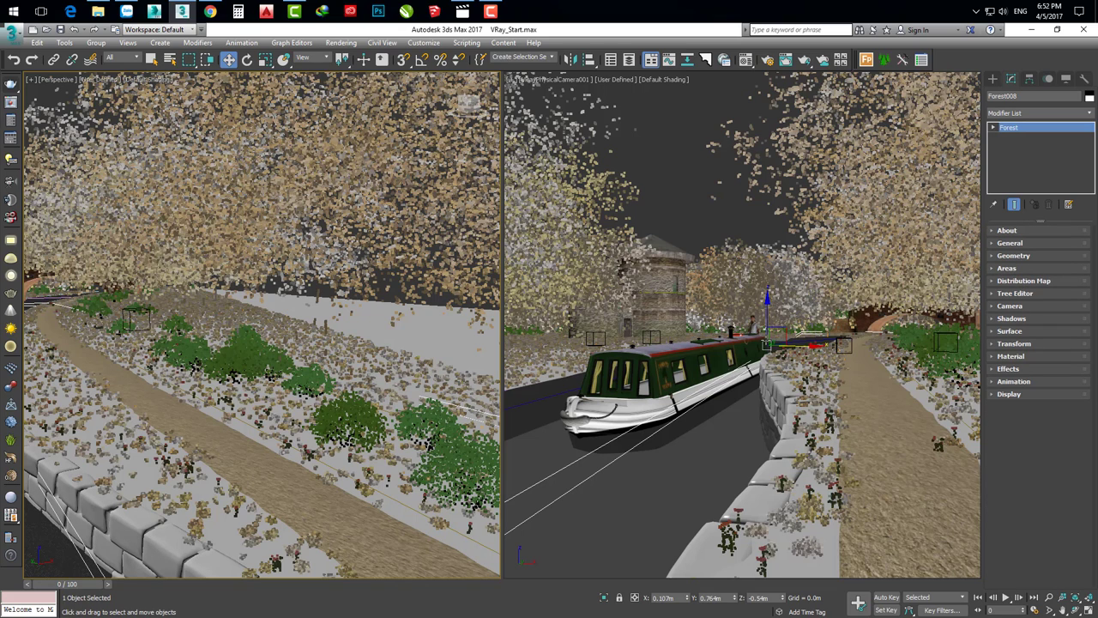
click(768, 344)
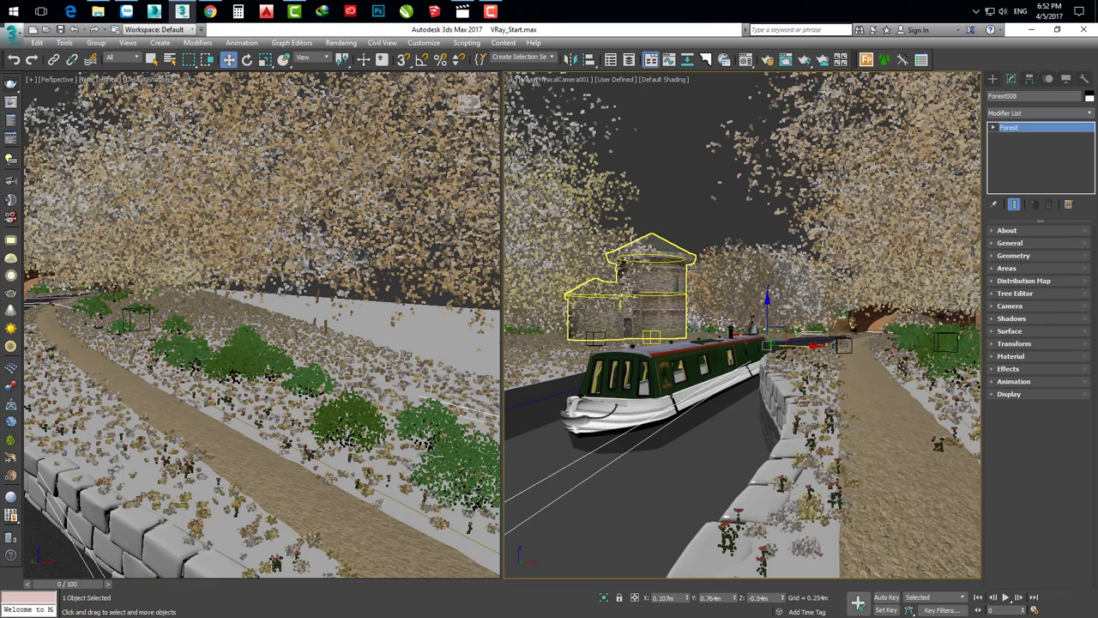
key(shift+q)
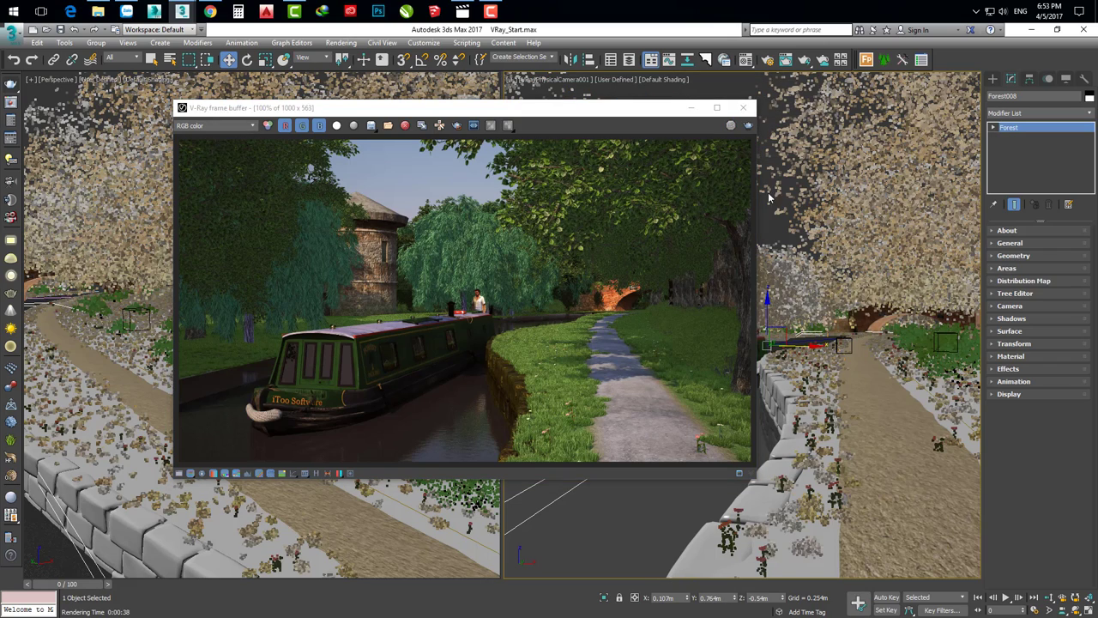
click(743, 107)
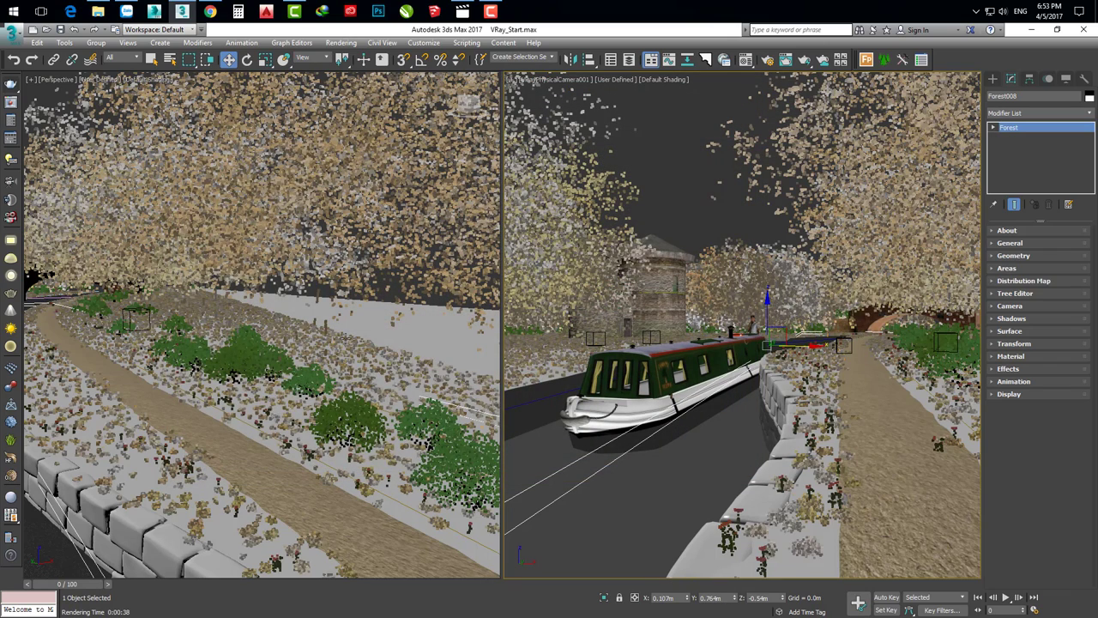
Orbit down onto the canal and create a new Forest Pro scatter object, Forest009
scroll(262, 325, down, 3)
scroll(263, 325, down, 3)
scroll(262, 325, down, 4)
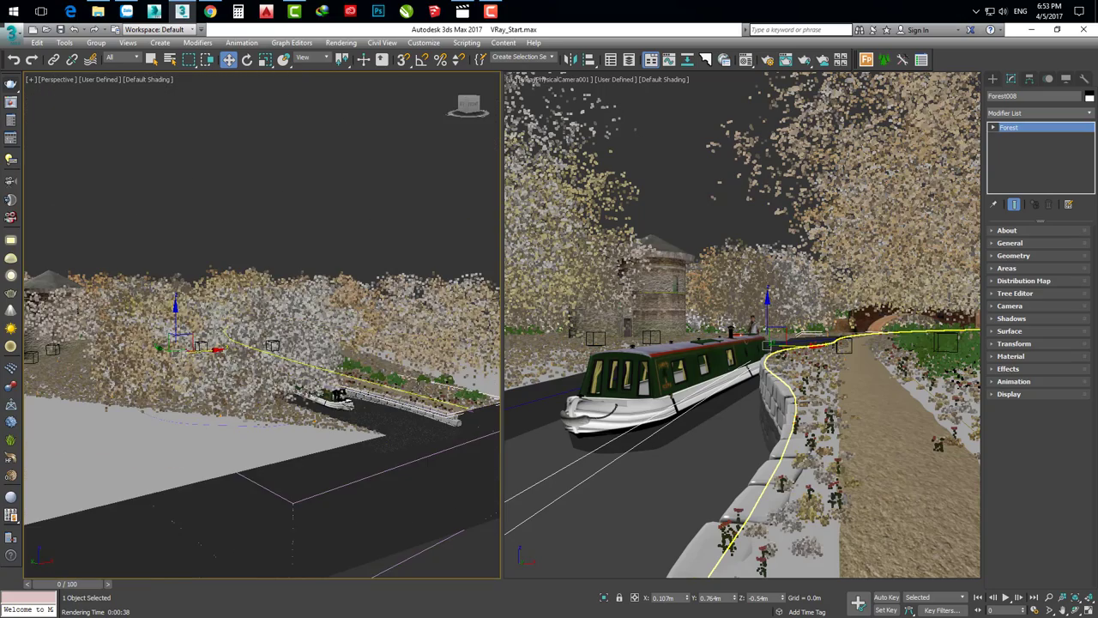
mouse_move(283, 358)
alt+middle_down()
mouse_move(284, 389)
mouse_move(338, 387)
mouse_move(343, 372)
alt+middle_up()
click(992, 78)
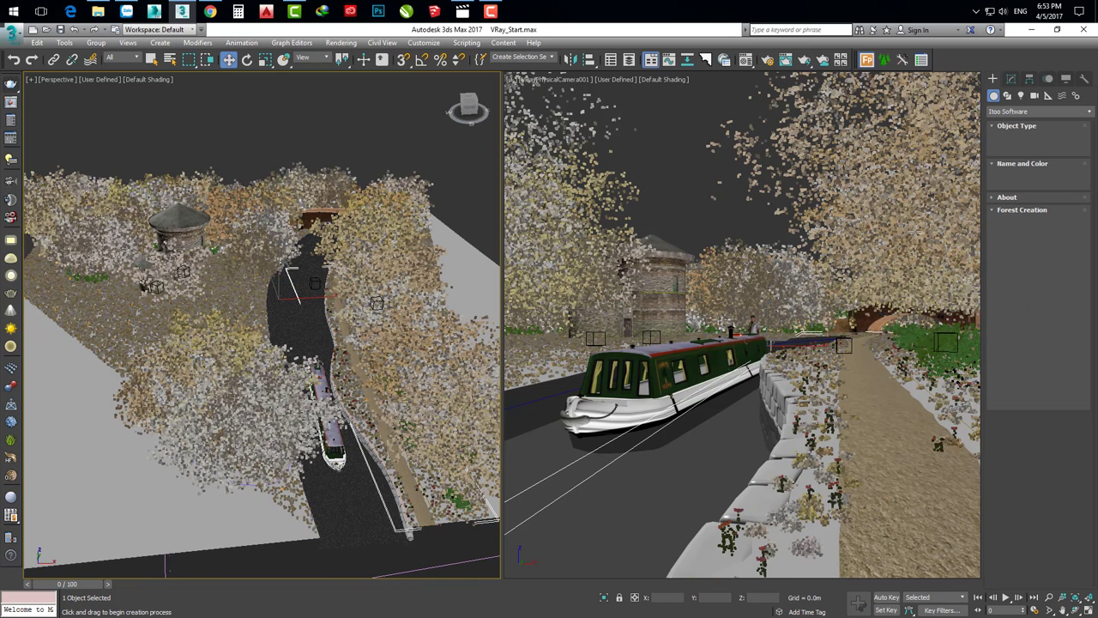
click(133, 458)
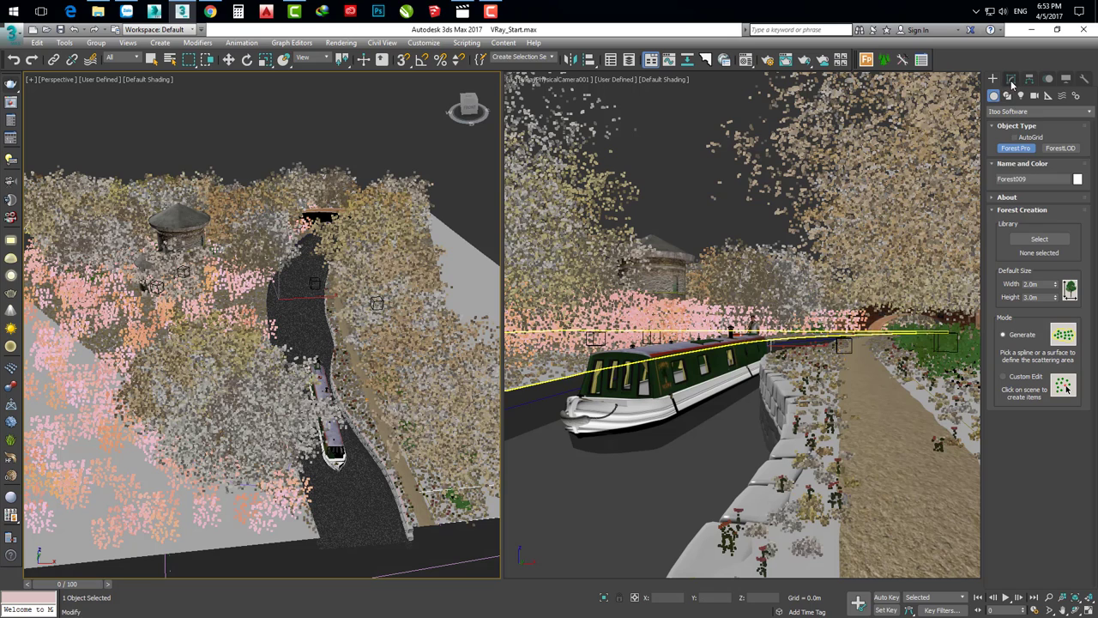
click(1013, 84)
key(w)
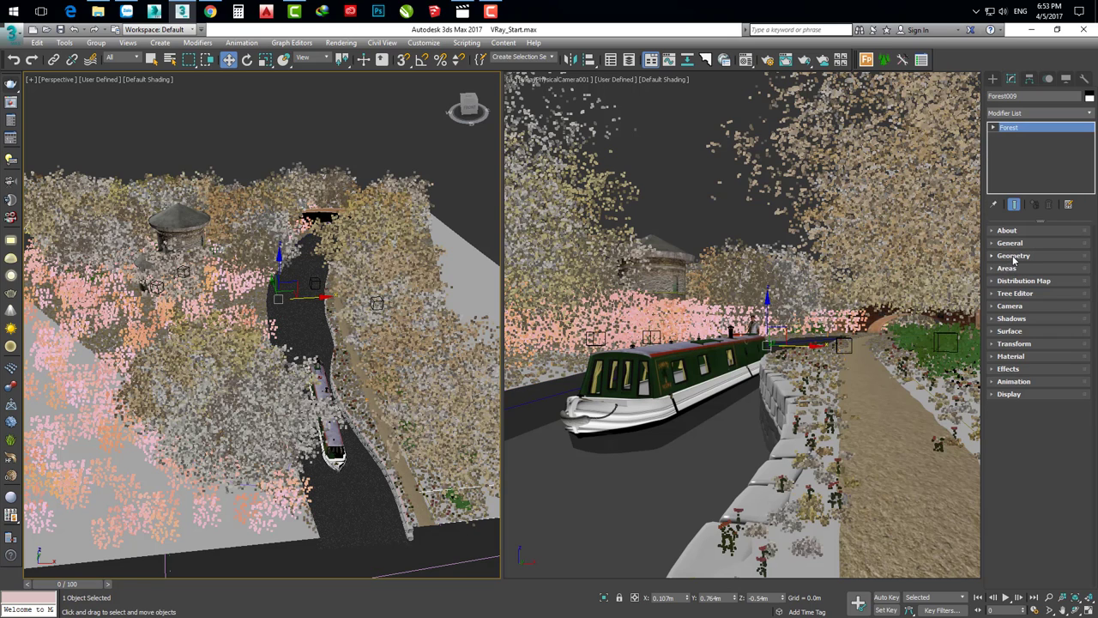
Add flower01, flower02 and flower03 to Forest009's geometry list and remove the default plane
click(1012, 256)
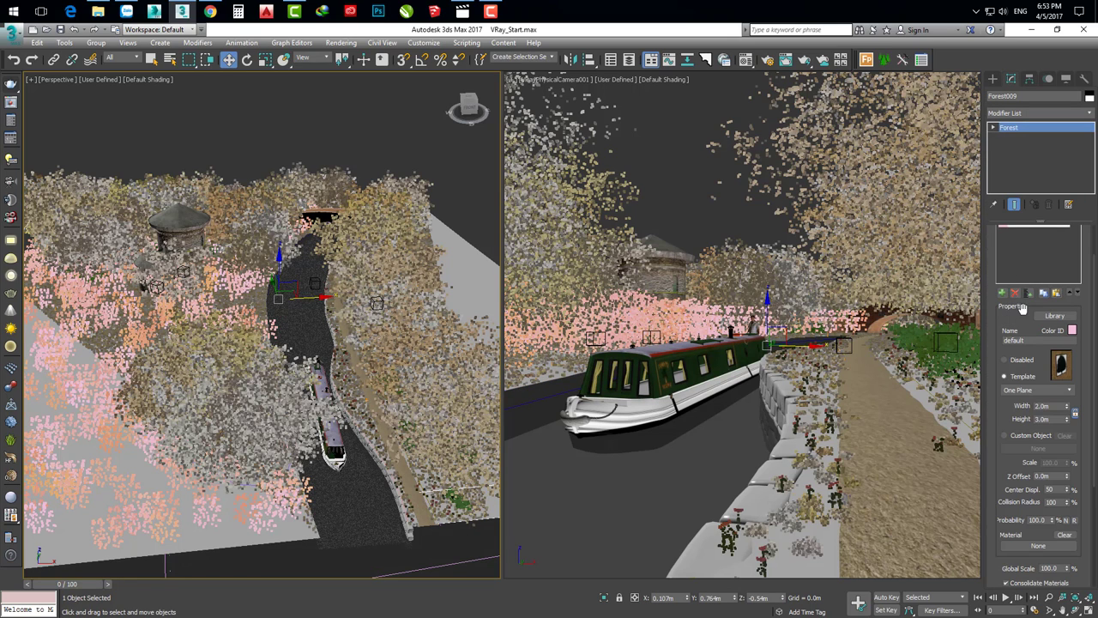
click(1029, 292)
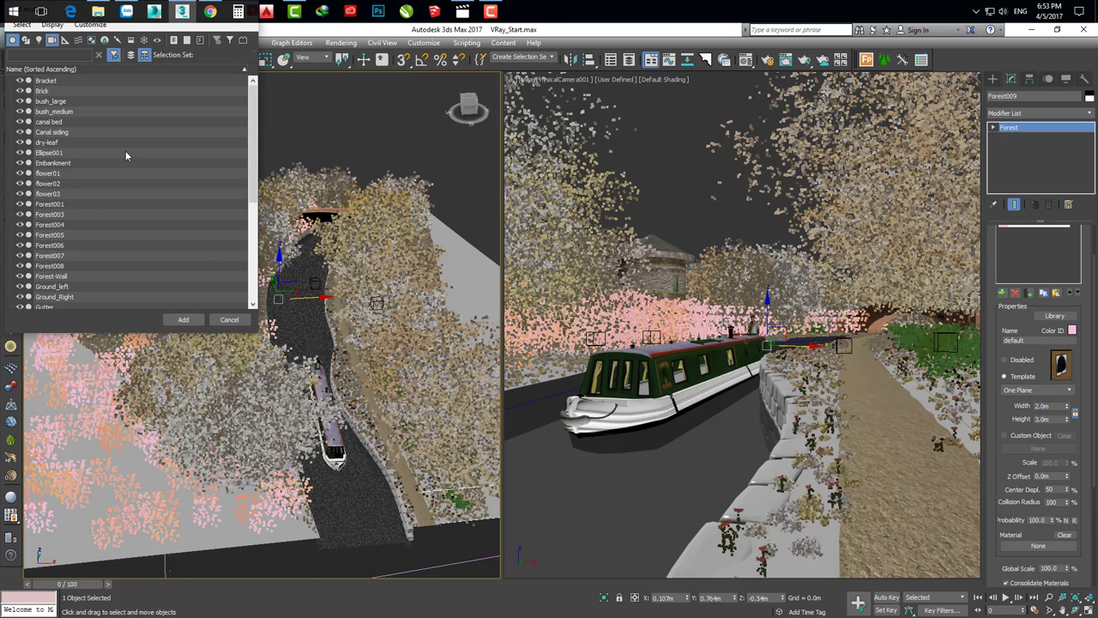
click(48, 197)
shift+click(59, 174)
click(188, 320)
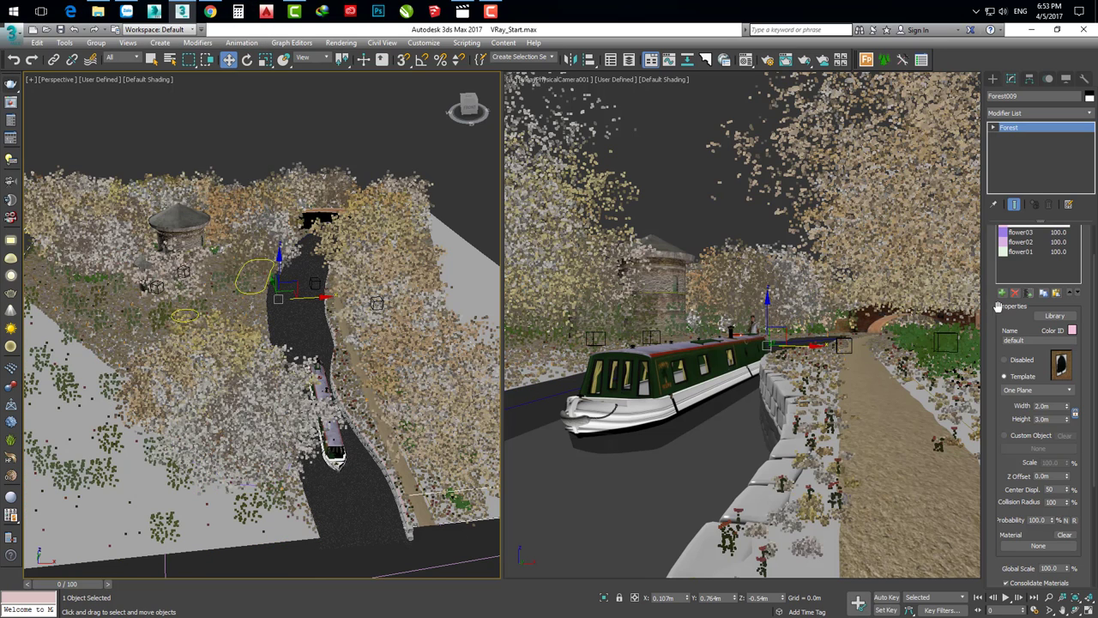
scroll(990, 325, up, 2)
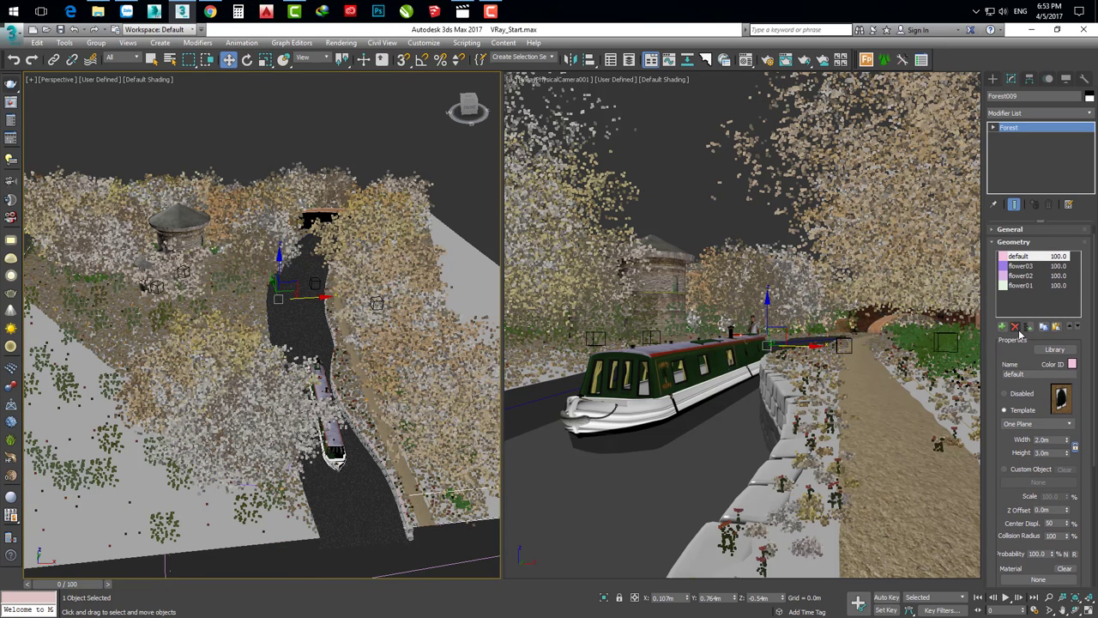
click(1015, 327)
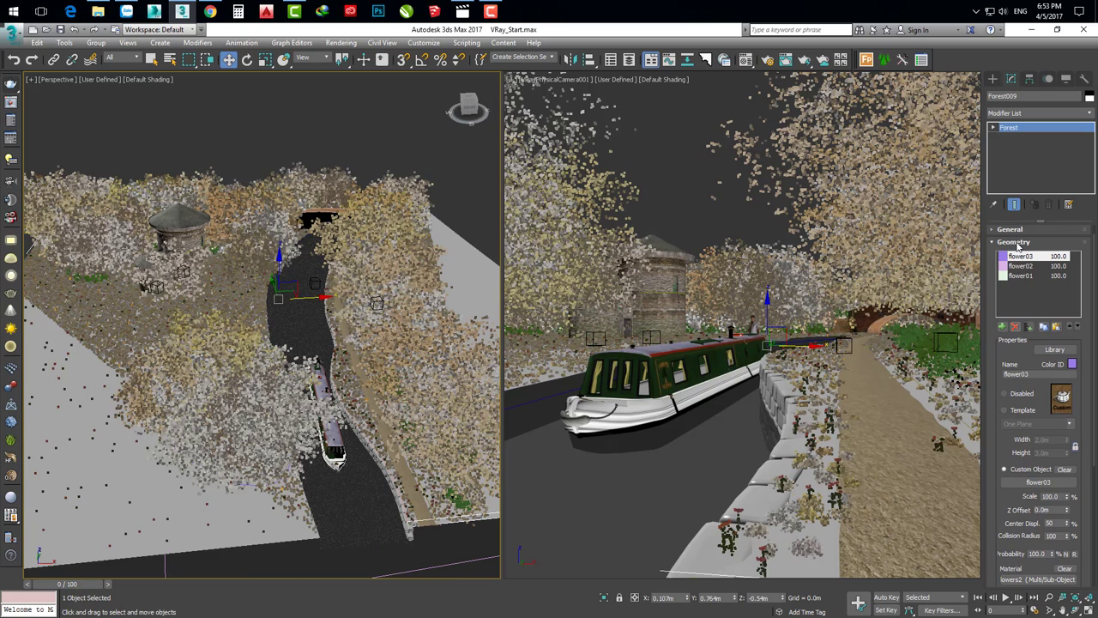
Set Forest009's distribution density units to 20.0m
click(1017, 243)
click(1025, 280)
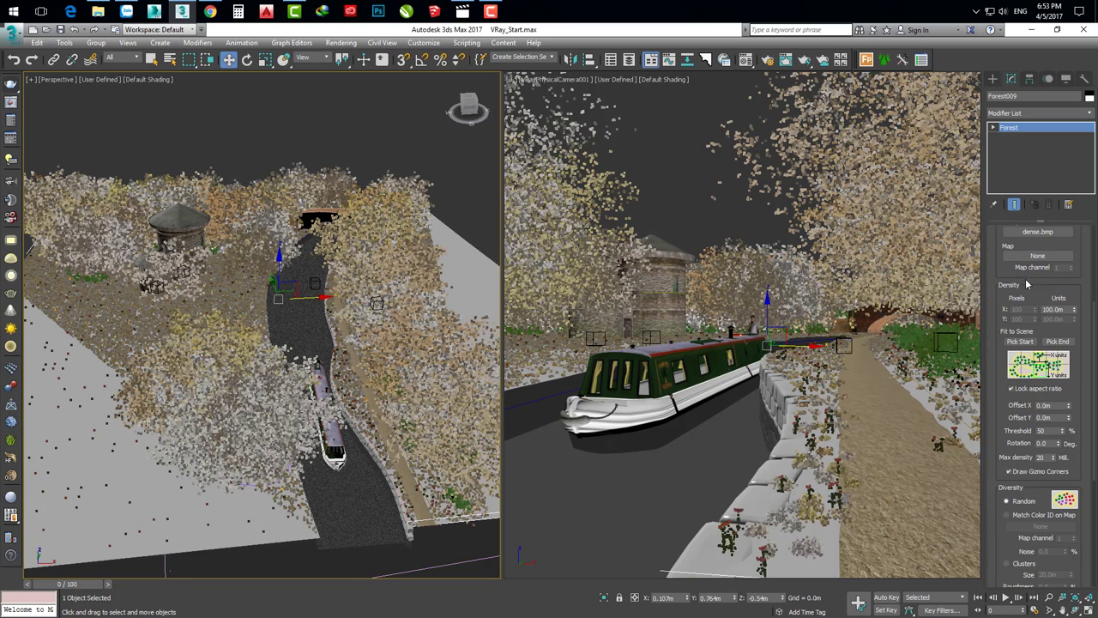
drag(1000, 309, 999, 347)
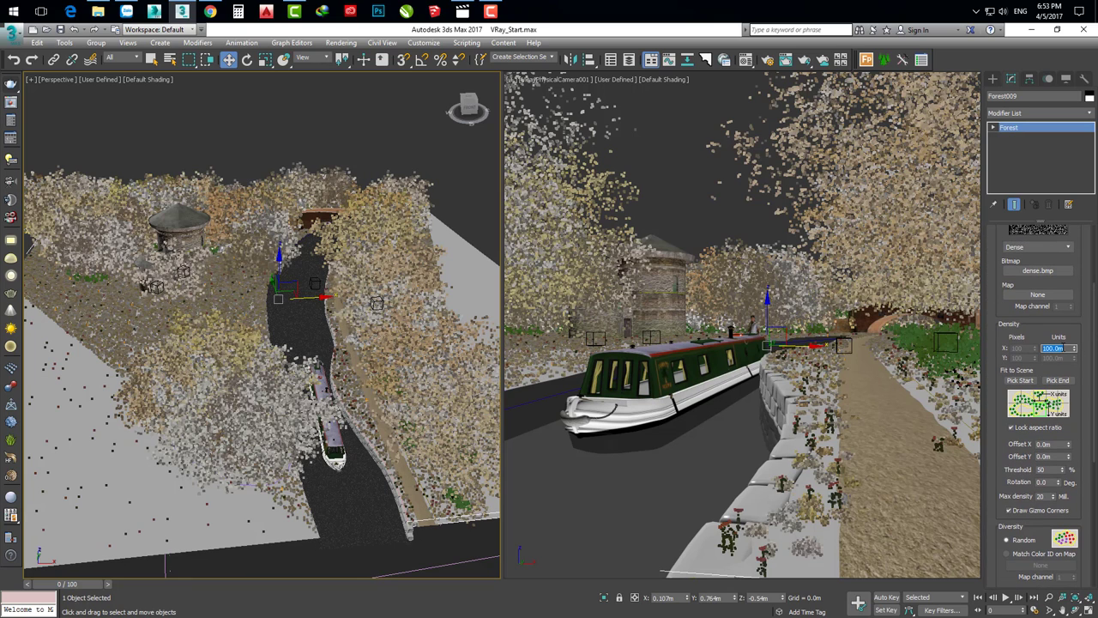
text(20)
key(Return)
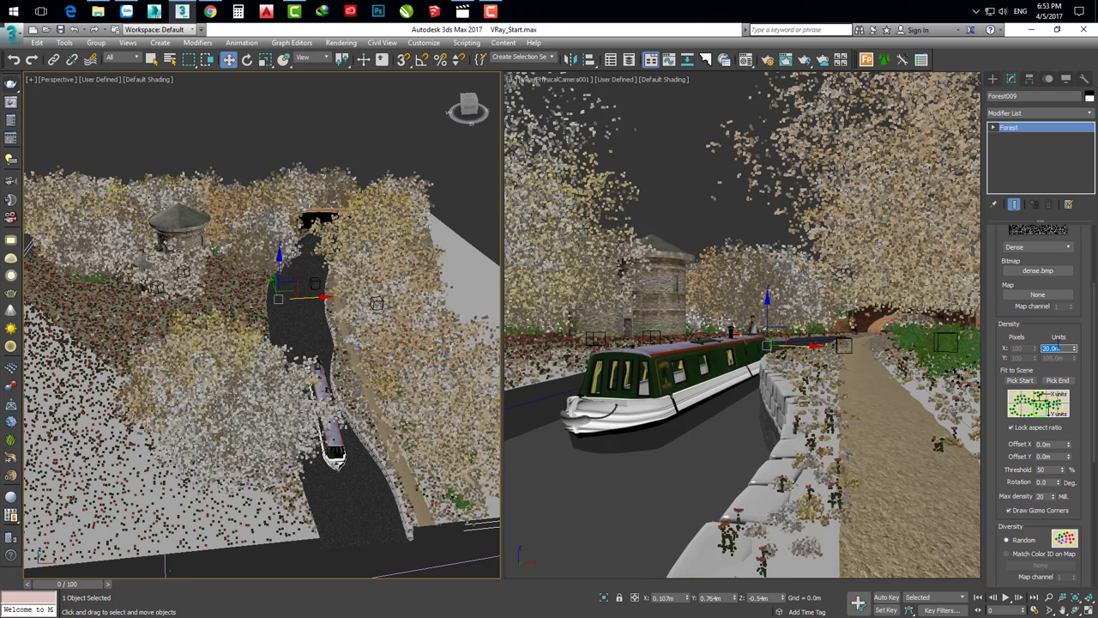
drag(992, 284, 998, 407)
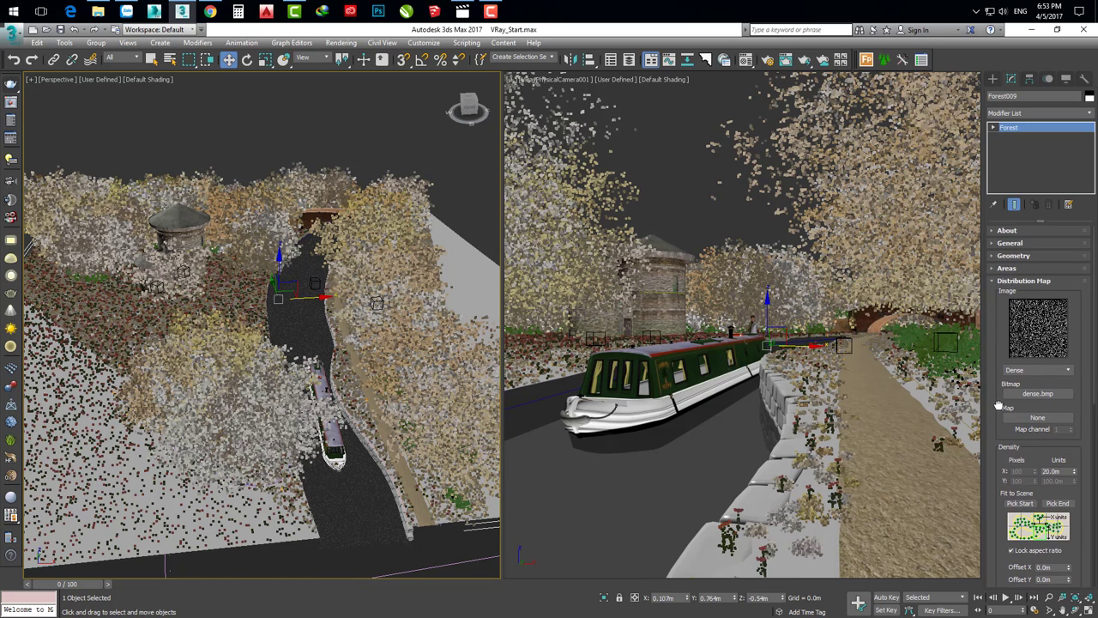
click(1021, 281)
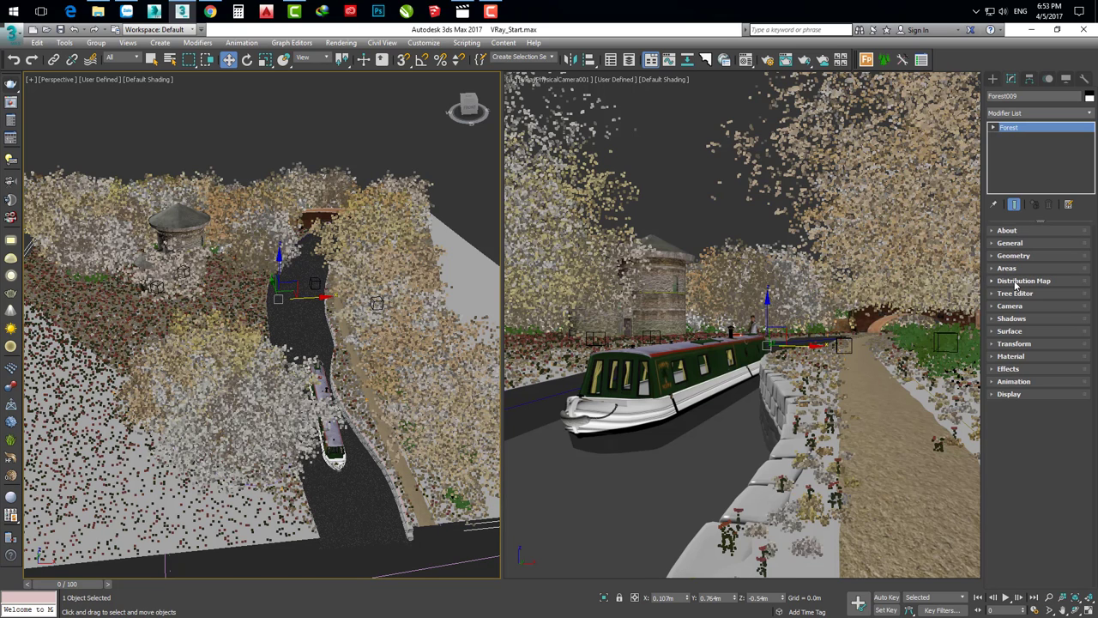
Enable random scale and random rotation in Forest009's Transform settings
click(1016, 344)
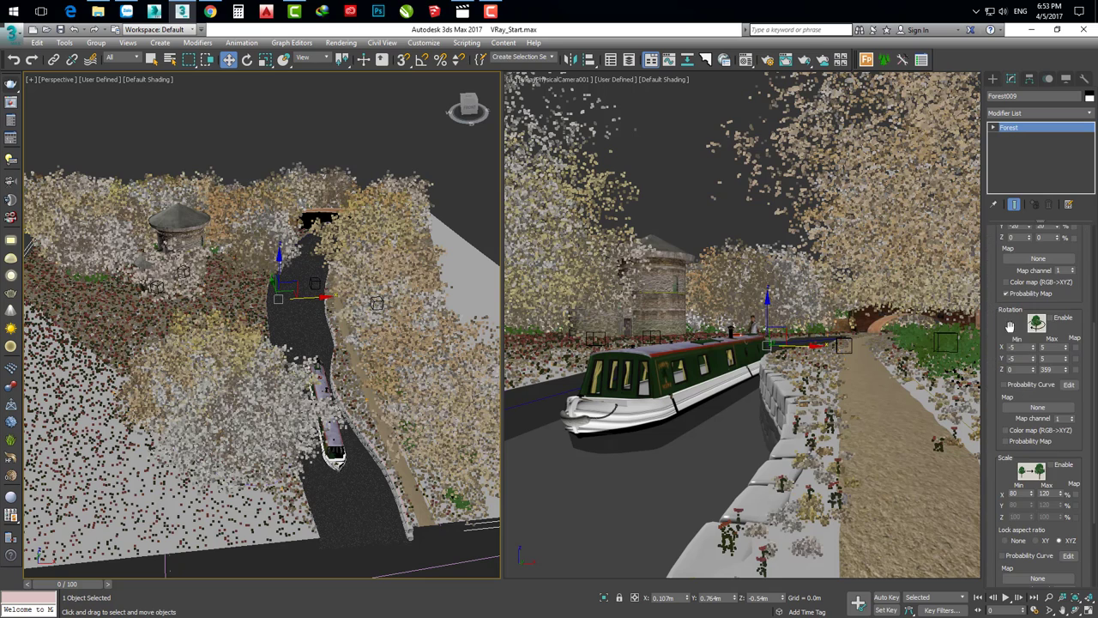
scroll(1044, 429, down, 2)
click(1055, 431)
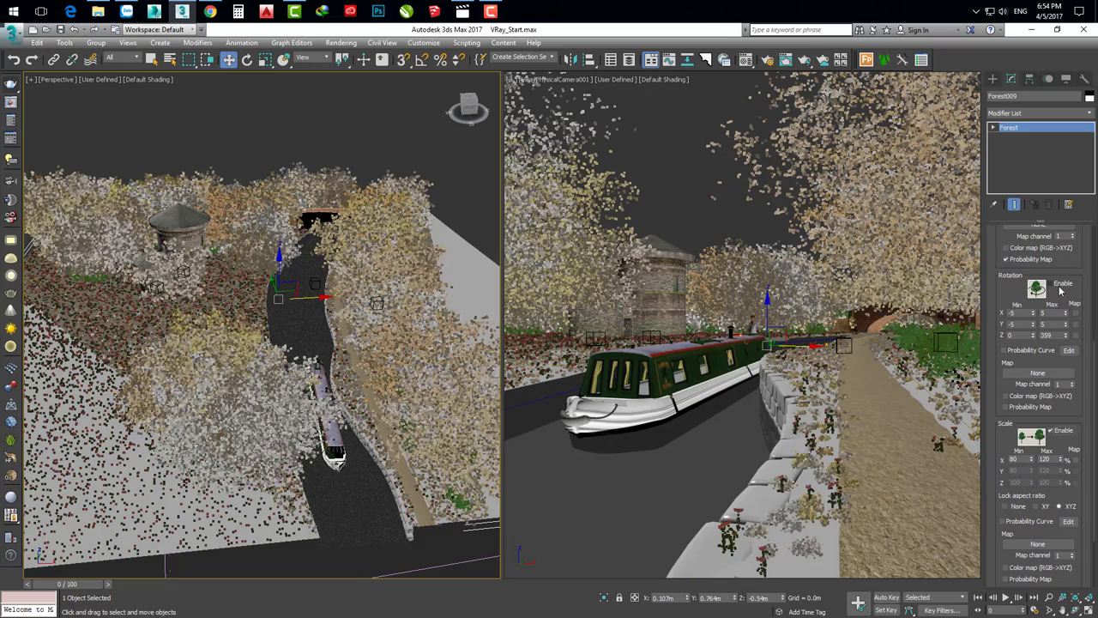
click(1051, 284)
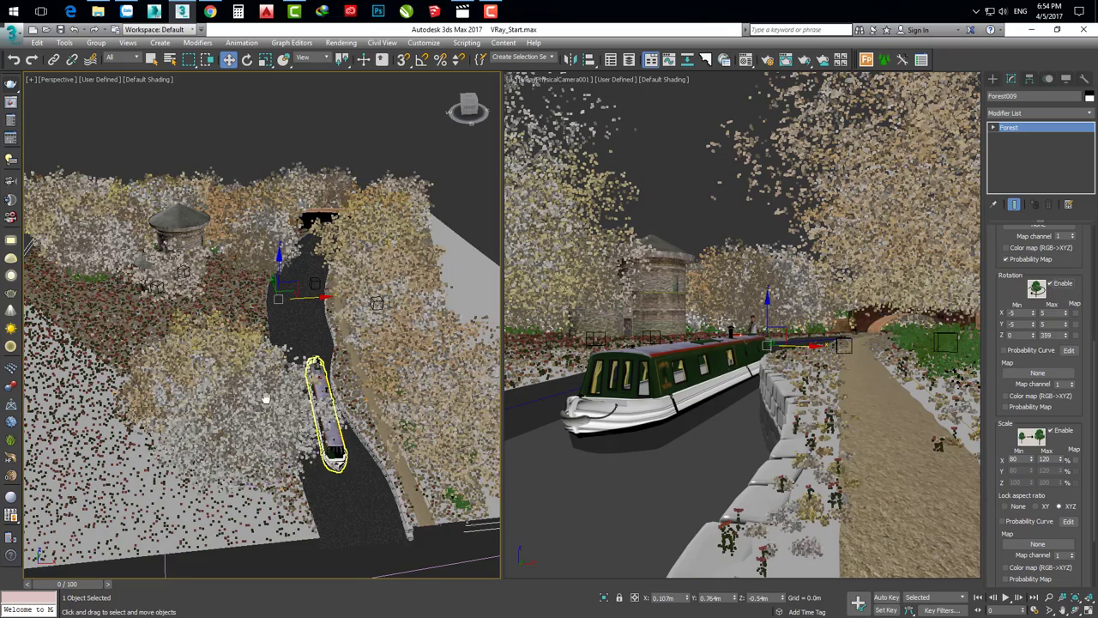
Orbit the perspective view lower and re-render the canal scene in the V-Ray frame buffer
mouse_move(266, 399)
alt+middle_down()
mouse_move(220, 463)
mouse_move(223, 403)
alt+middle_up()
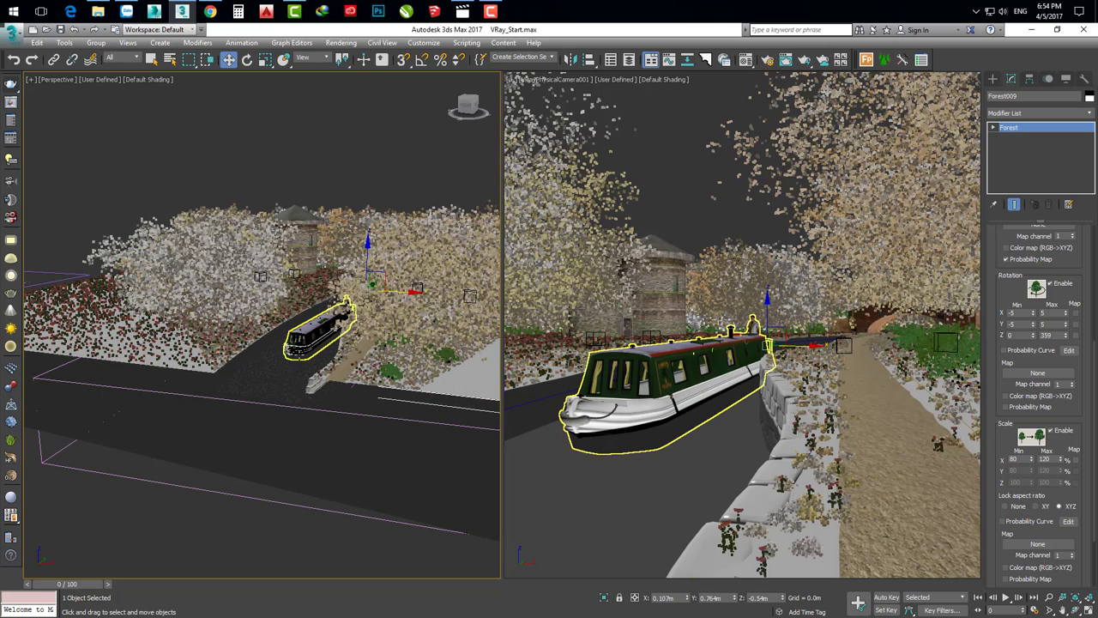
alt+middle_drag(309, 347, 319, 360)
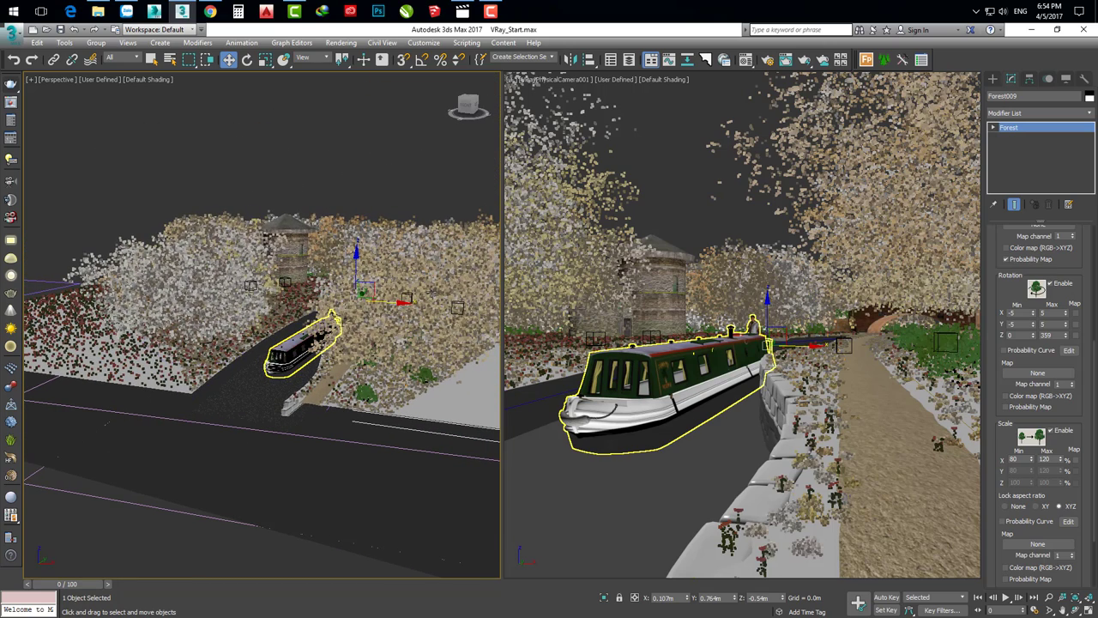
right_click(433, 324)
click(472, 439)
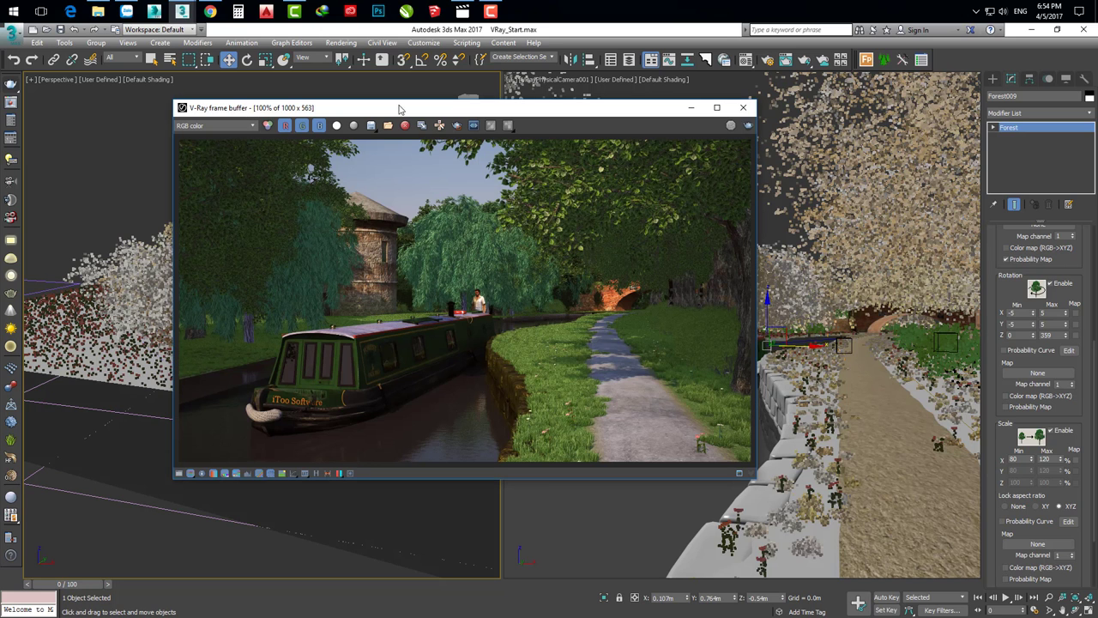
drag(448, 109, 315, 84)
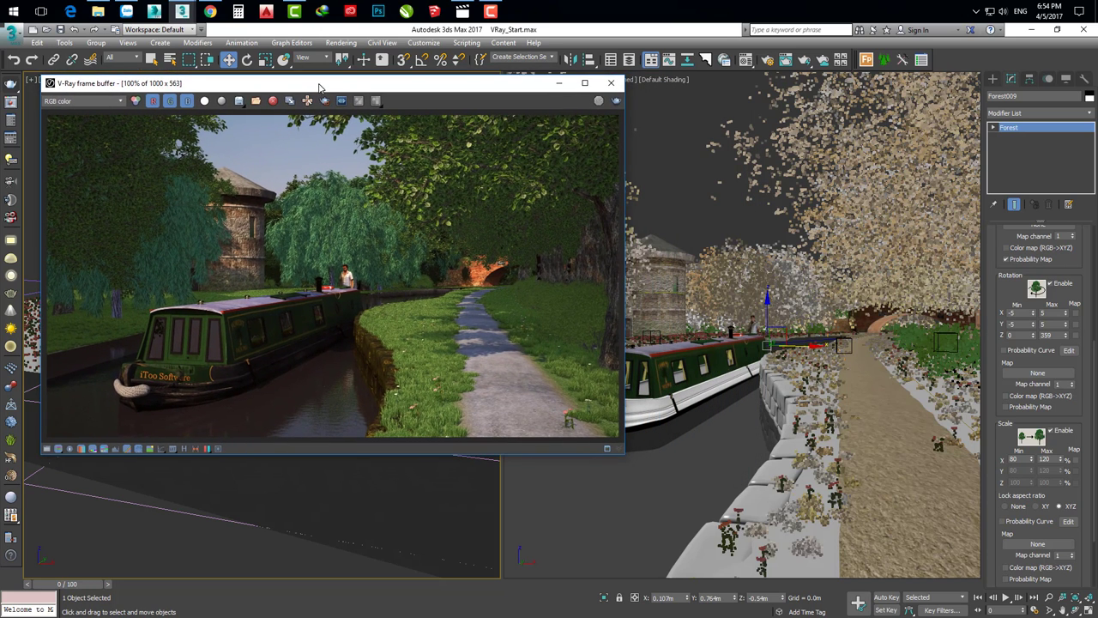
click(614, 103)
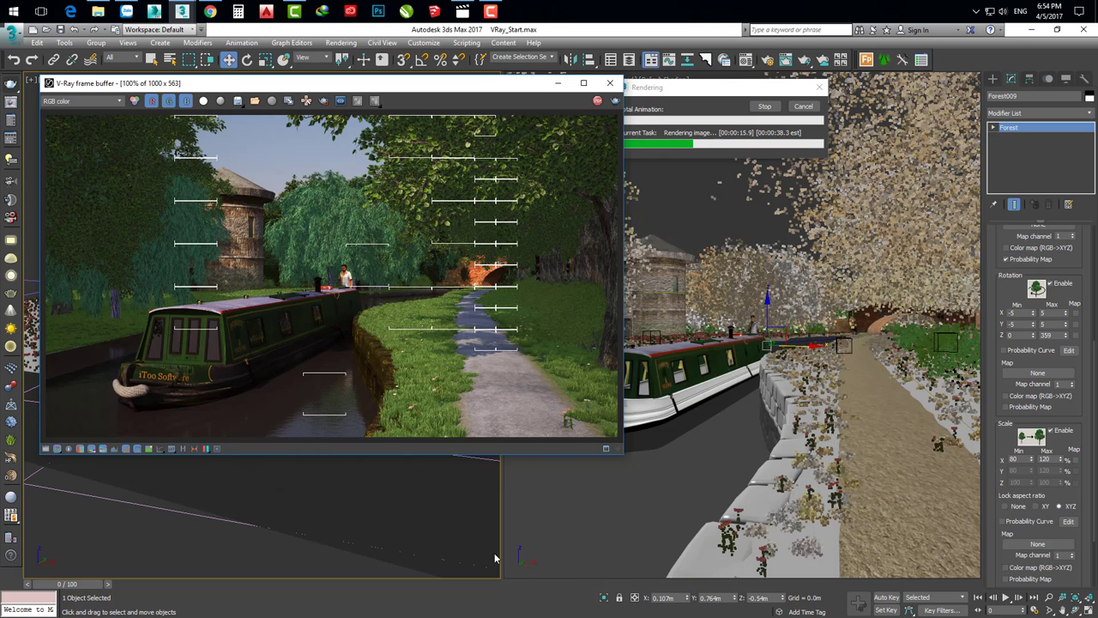
Zoom and pan around the render to inspect it, then return to 100% view
scroll(182, 296, up, 2)
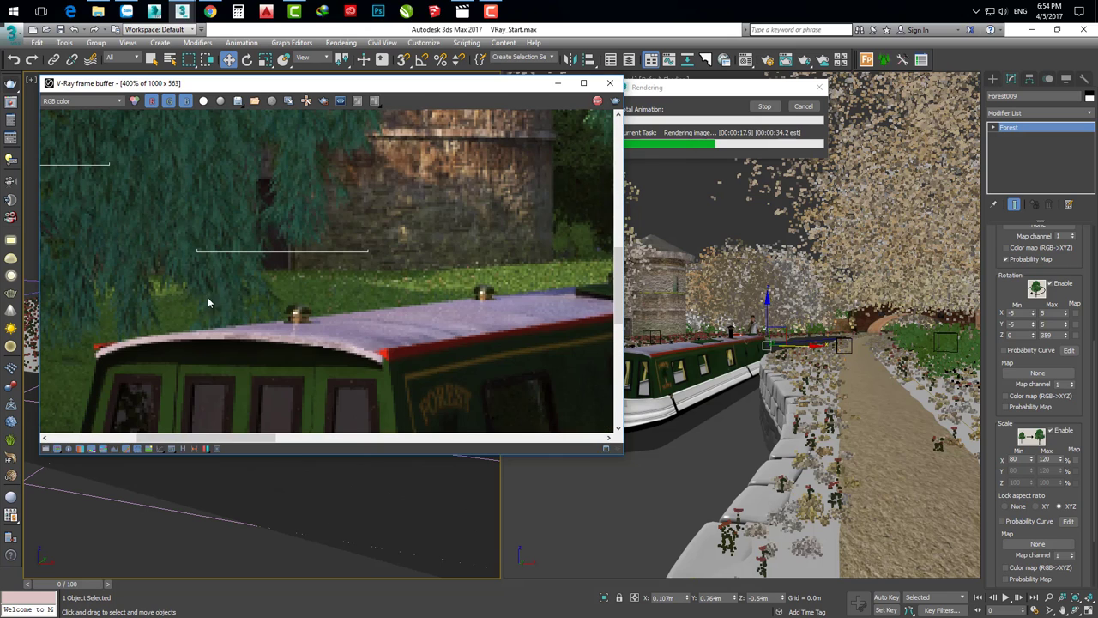
scroll(337, 301, down, 2)
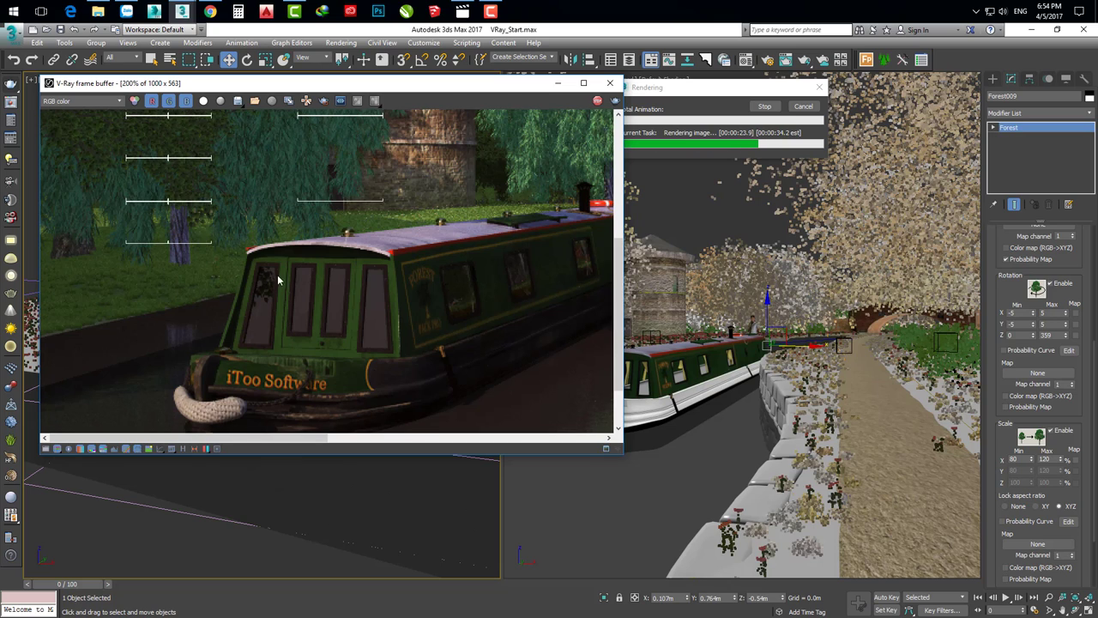
middle_drag(288, 283, 315, 242)
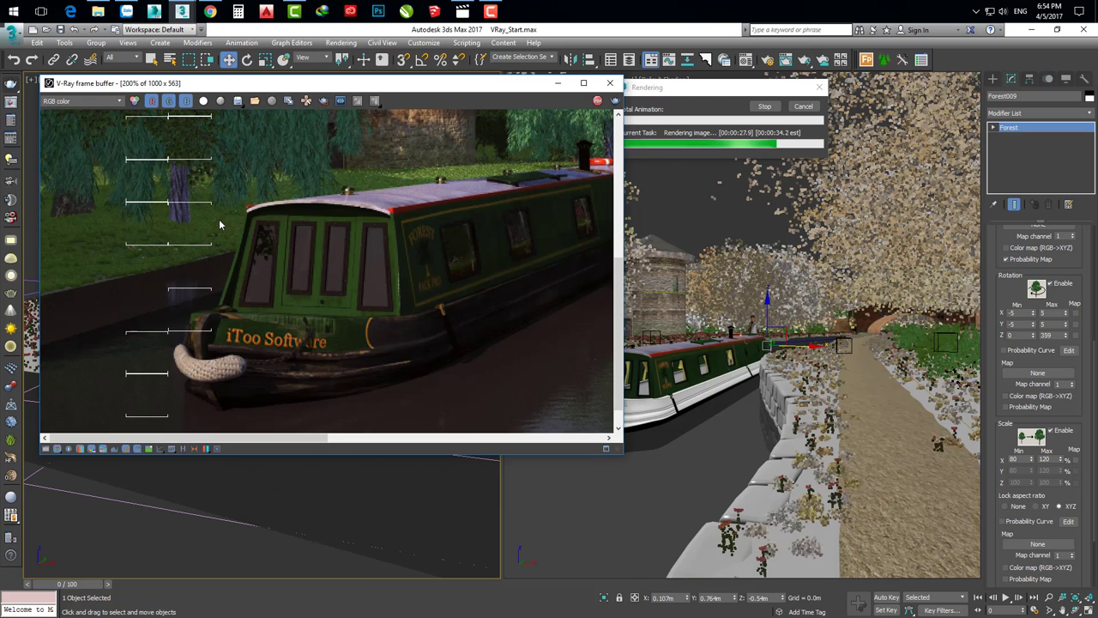
double_click(294, 261)
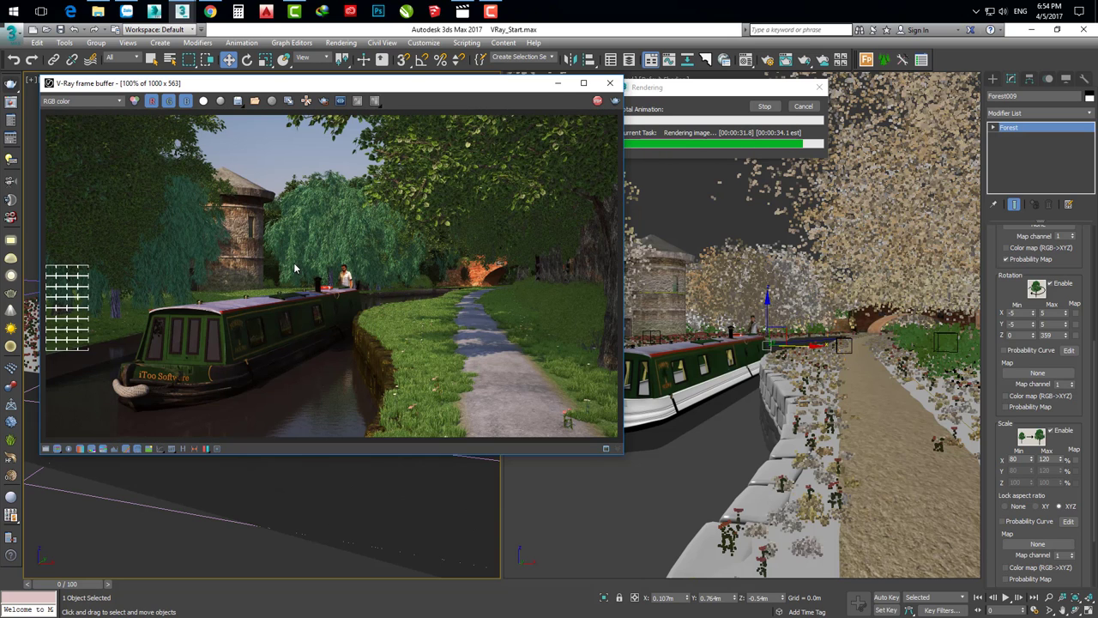